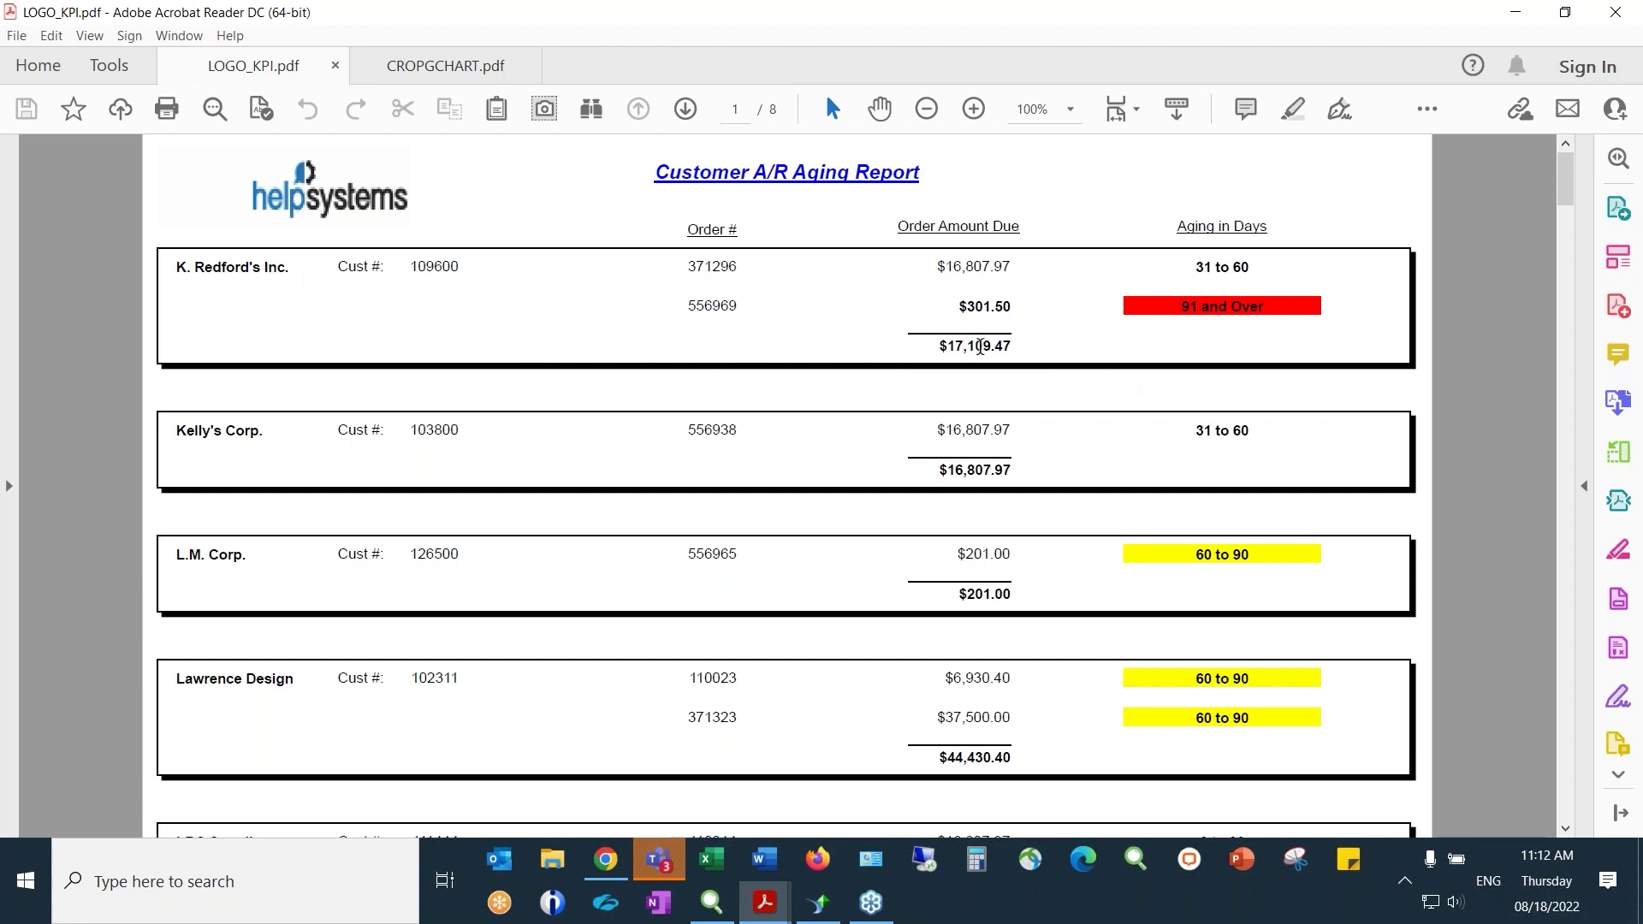
Switch to SAP Crystal Reports and review the font settings of the "Customer A/R Aging Report" title, leaving them unchanged.
{"action": "left_click", "coordinate": [819, 902]}
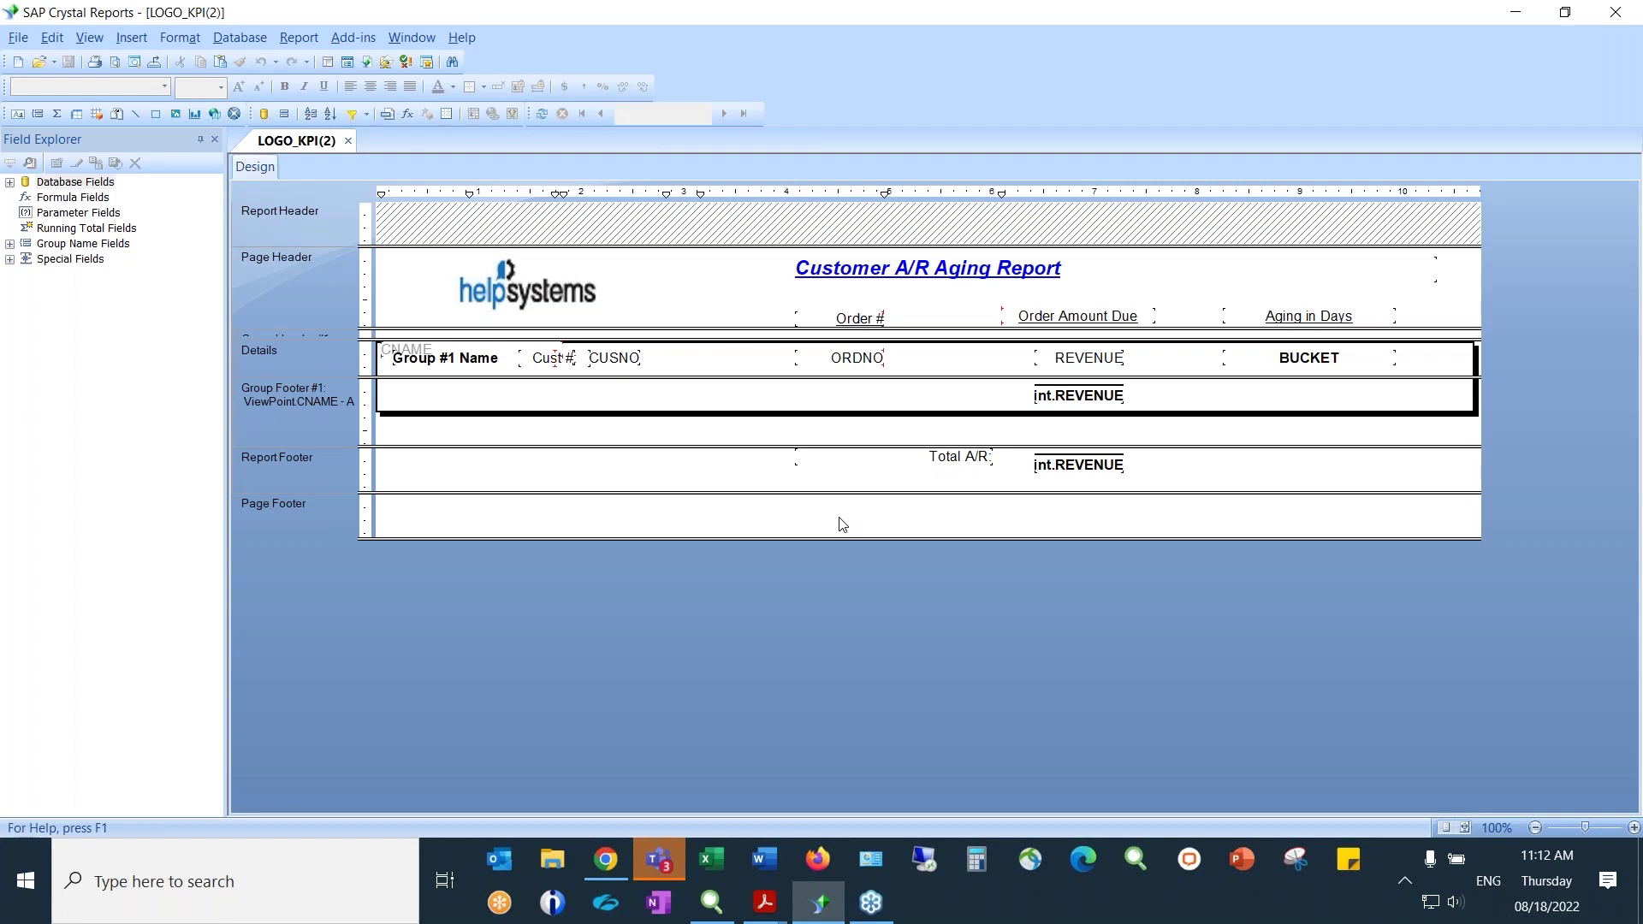
{"action": "left_click", "coordinate": [837, 278]}
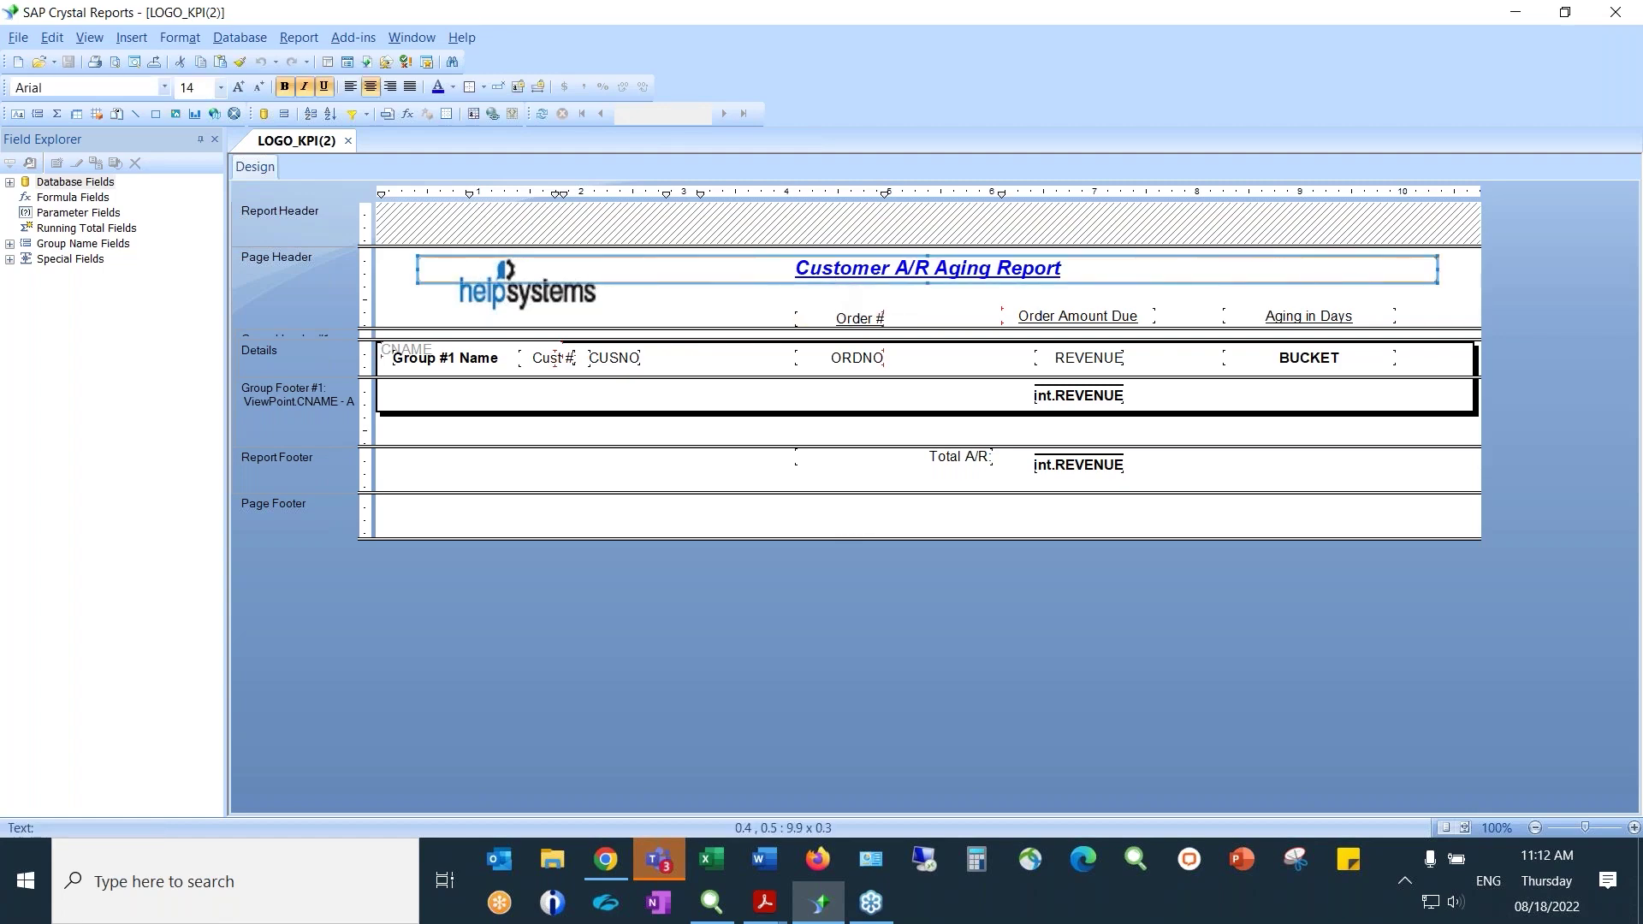
{"action": "right_click", "coordinate": [778, 270]}
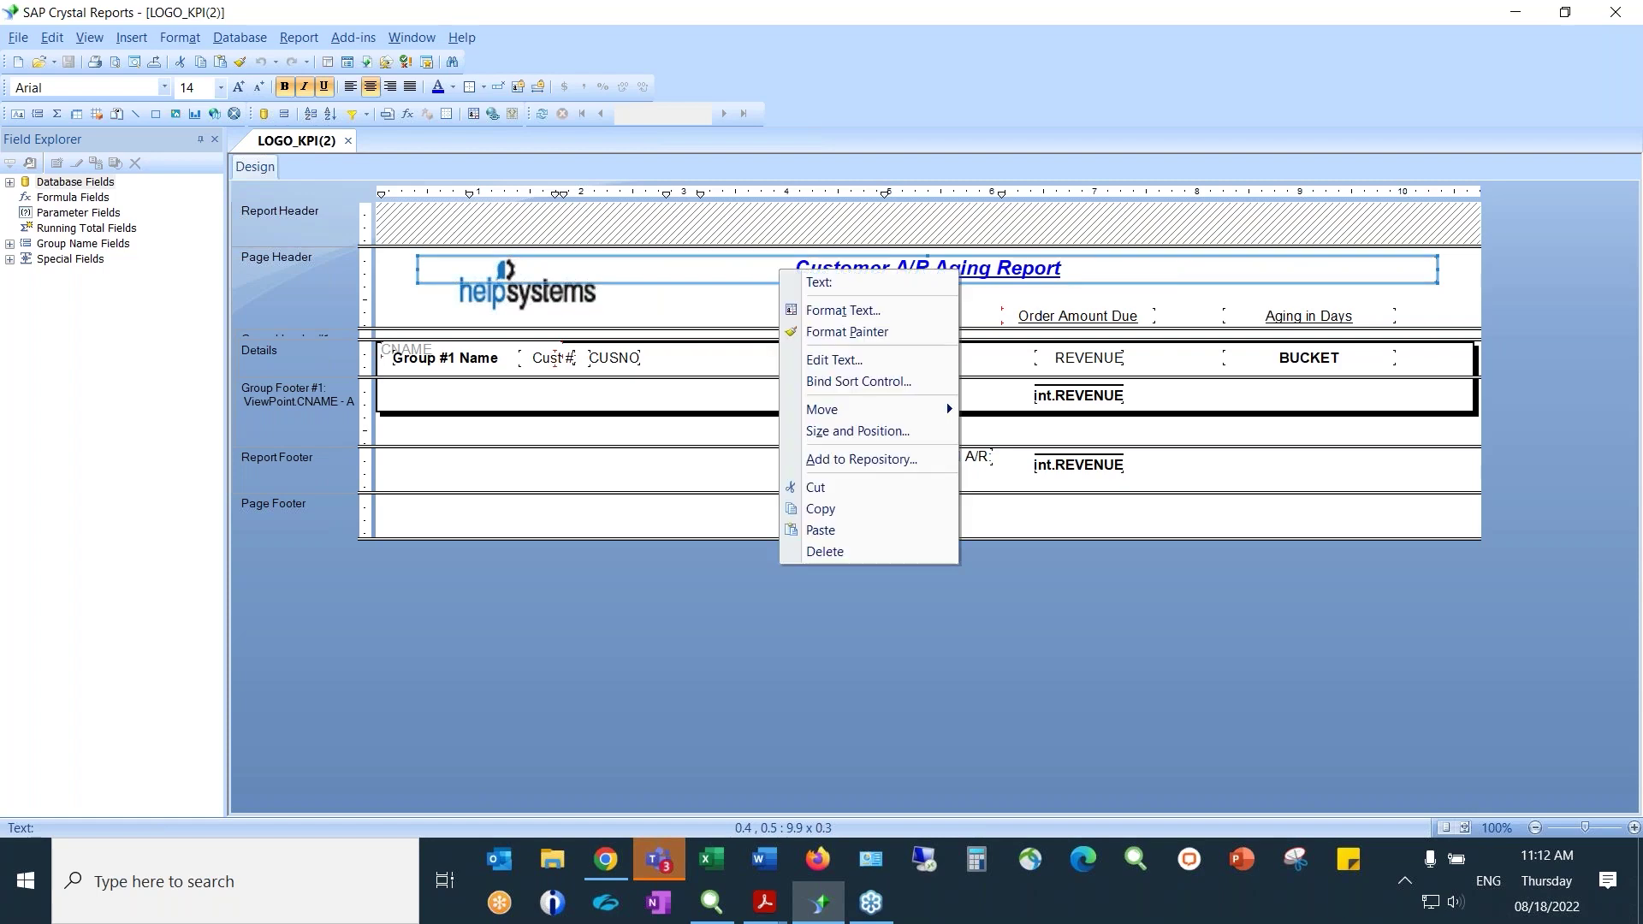
{"action": "left_click", "coordinate": [910, 310]}
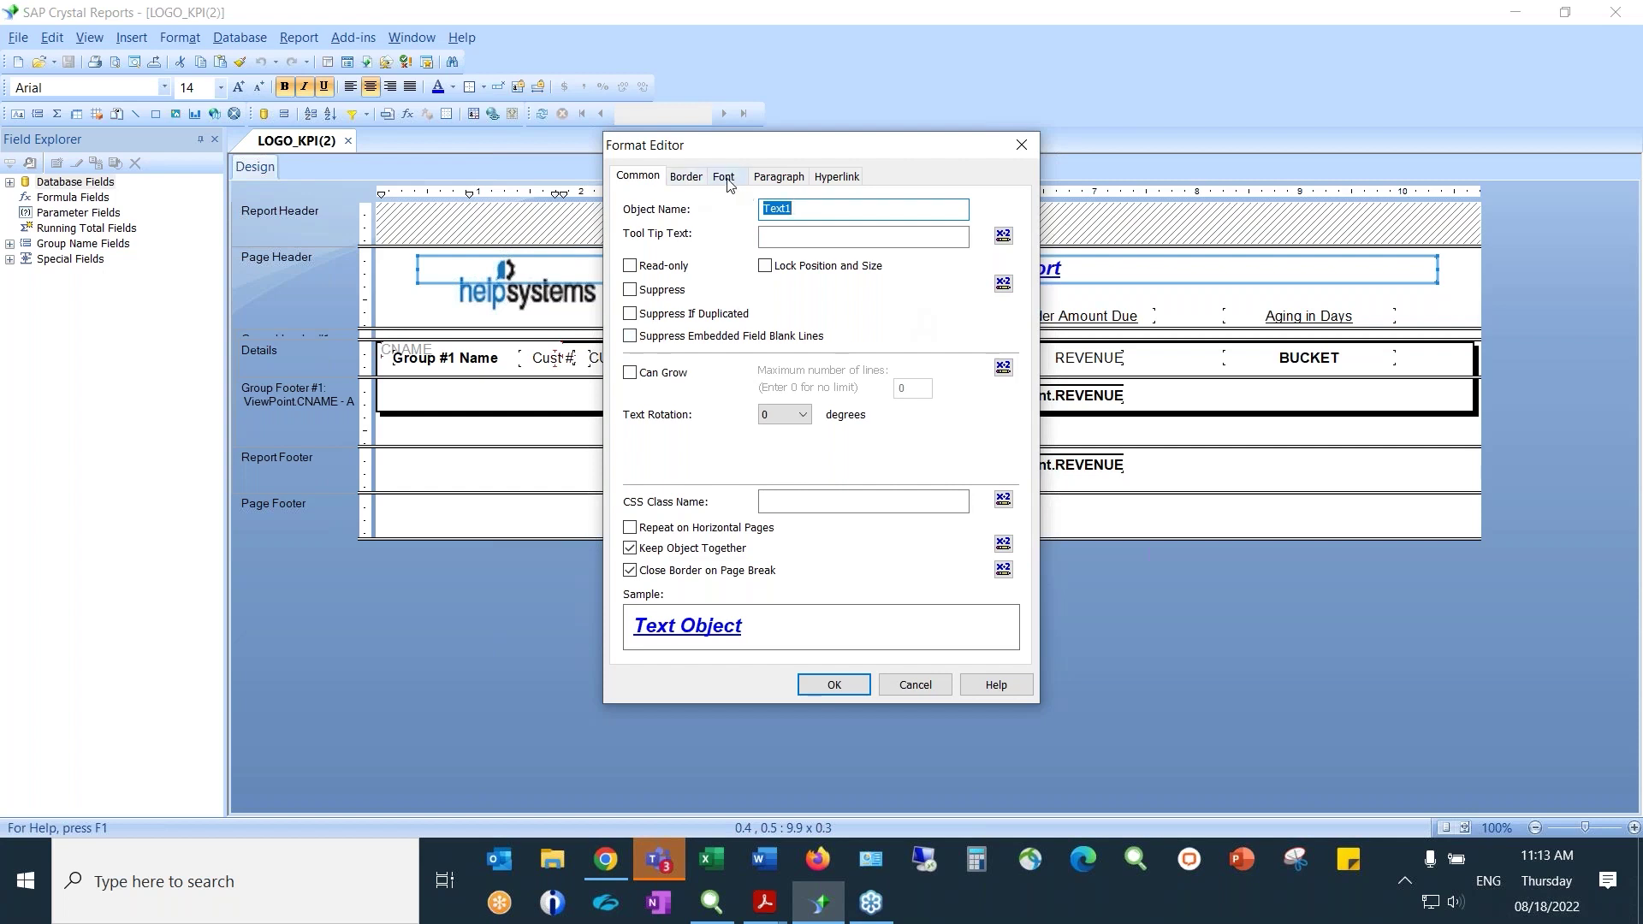
{"action": "left_click", "coordinate": [728, 182]}
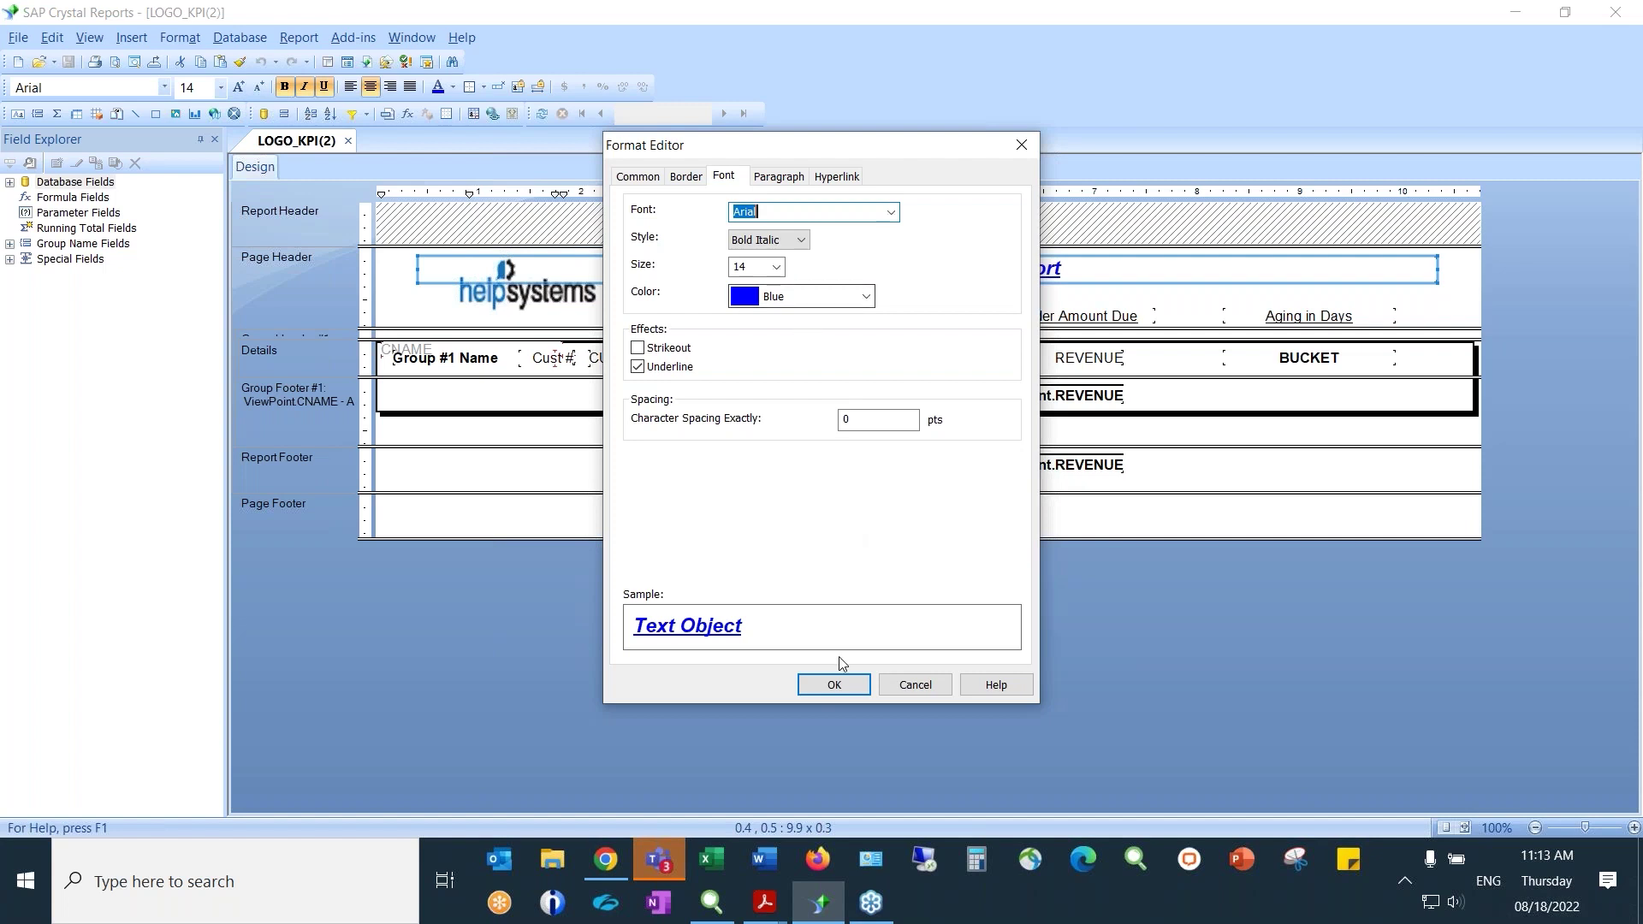
{"action": "left_click", "coordinate": [895, 685]}
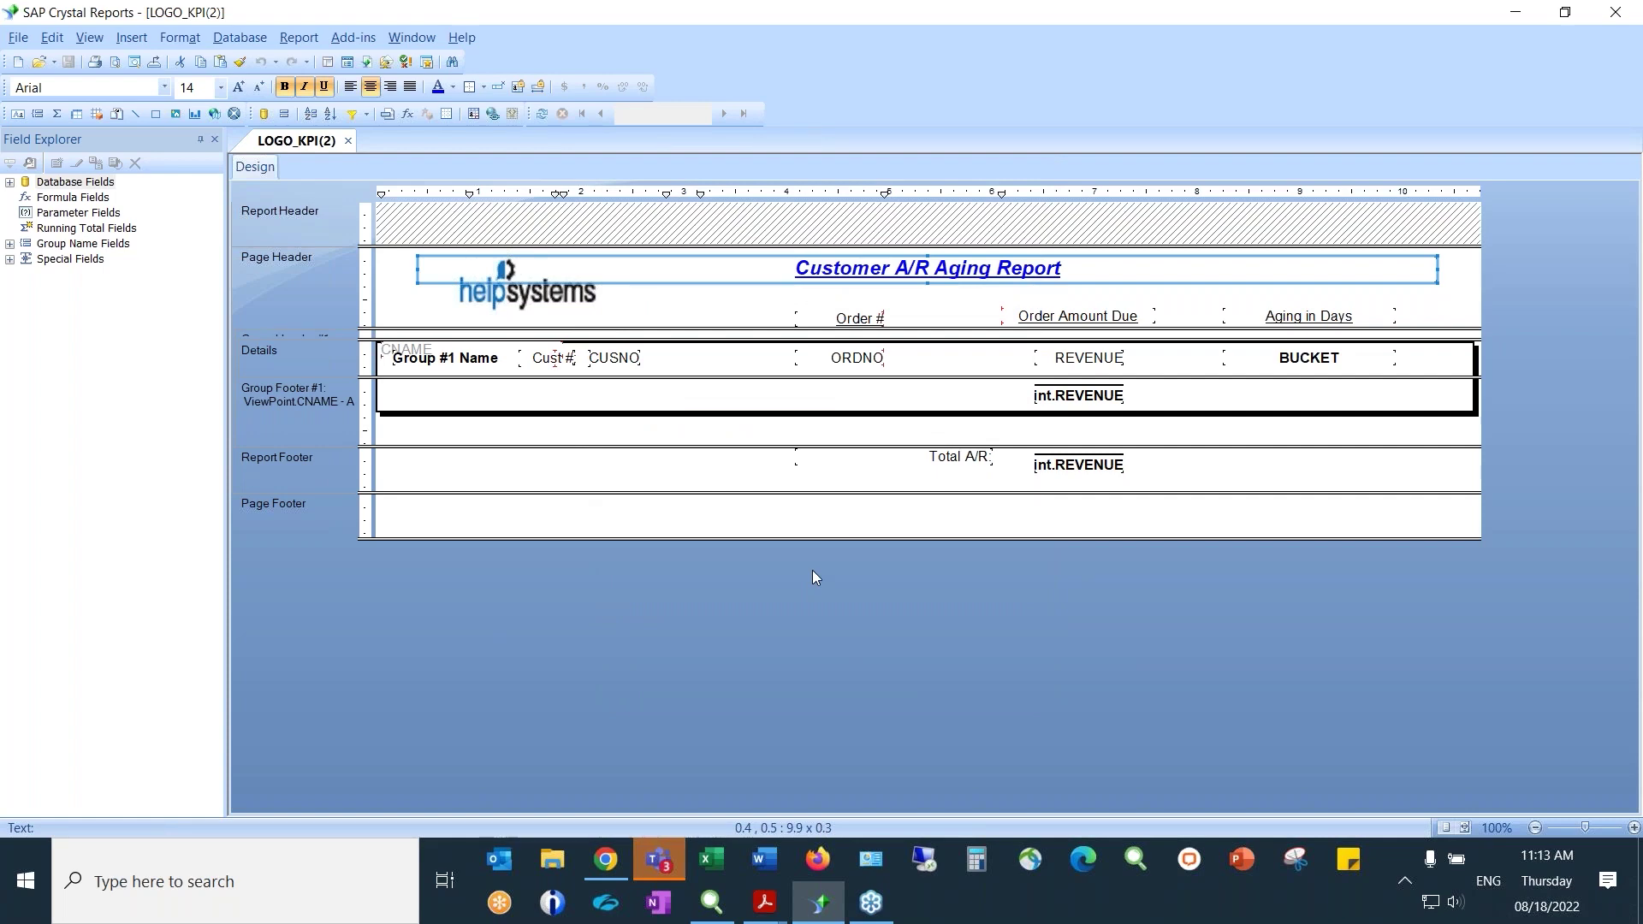
Review the number and font formatting of the ORDNO field in the Details section, then cancel.
{"action": "left_click", "coordinate": [828, 357]}
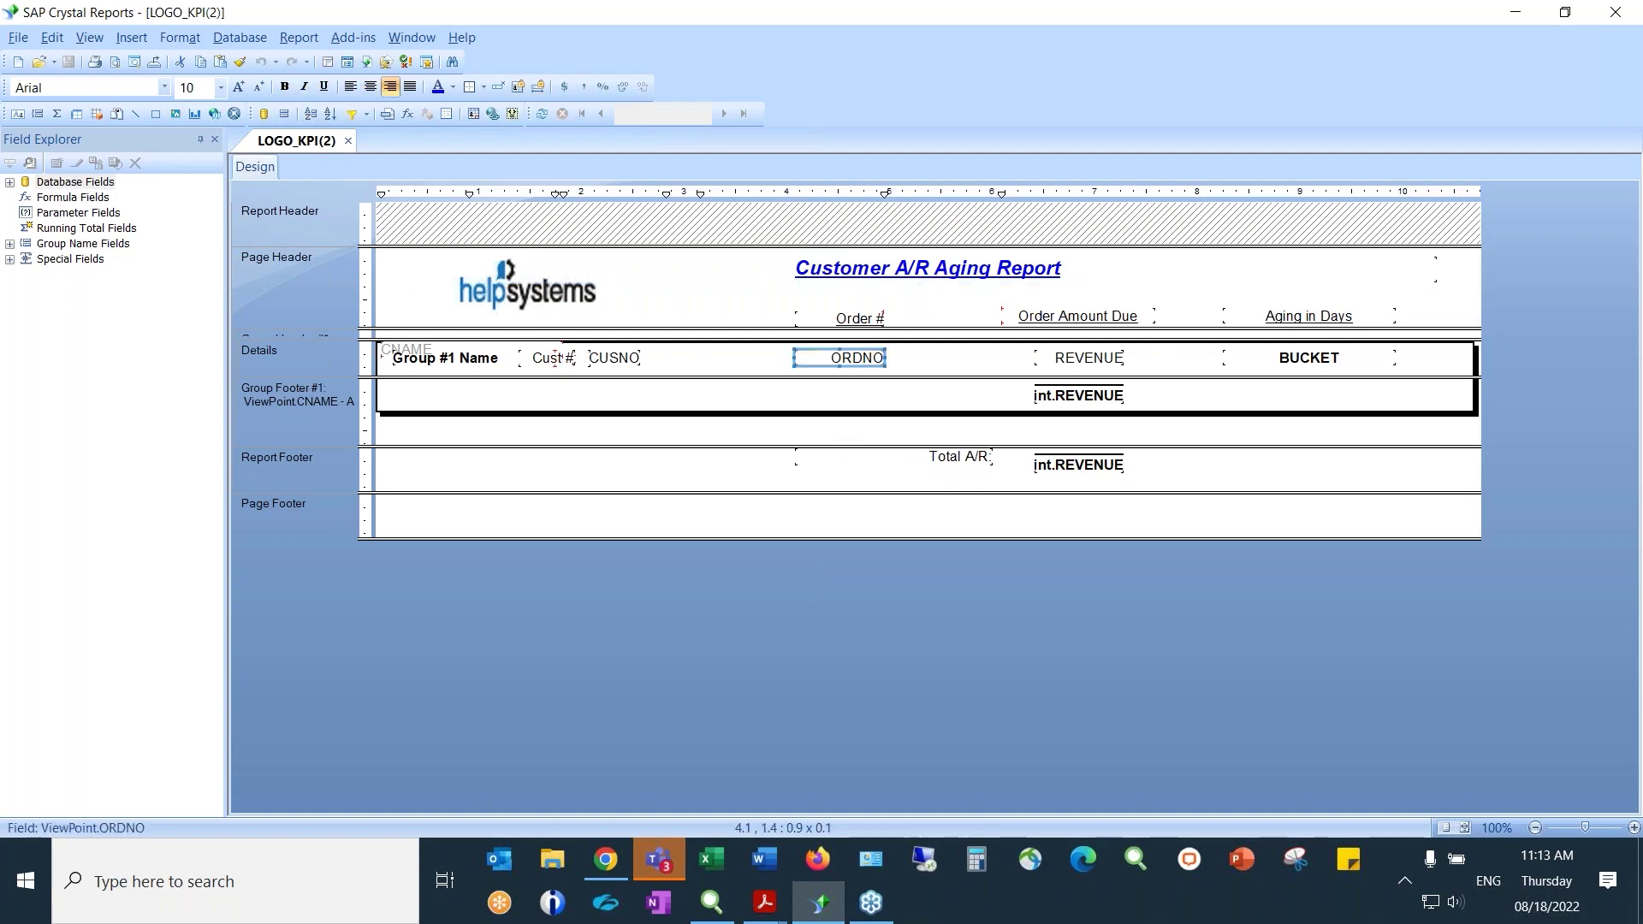
{"action": "right_click", "coordinate": [827, 358]}
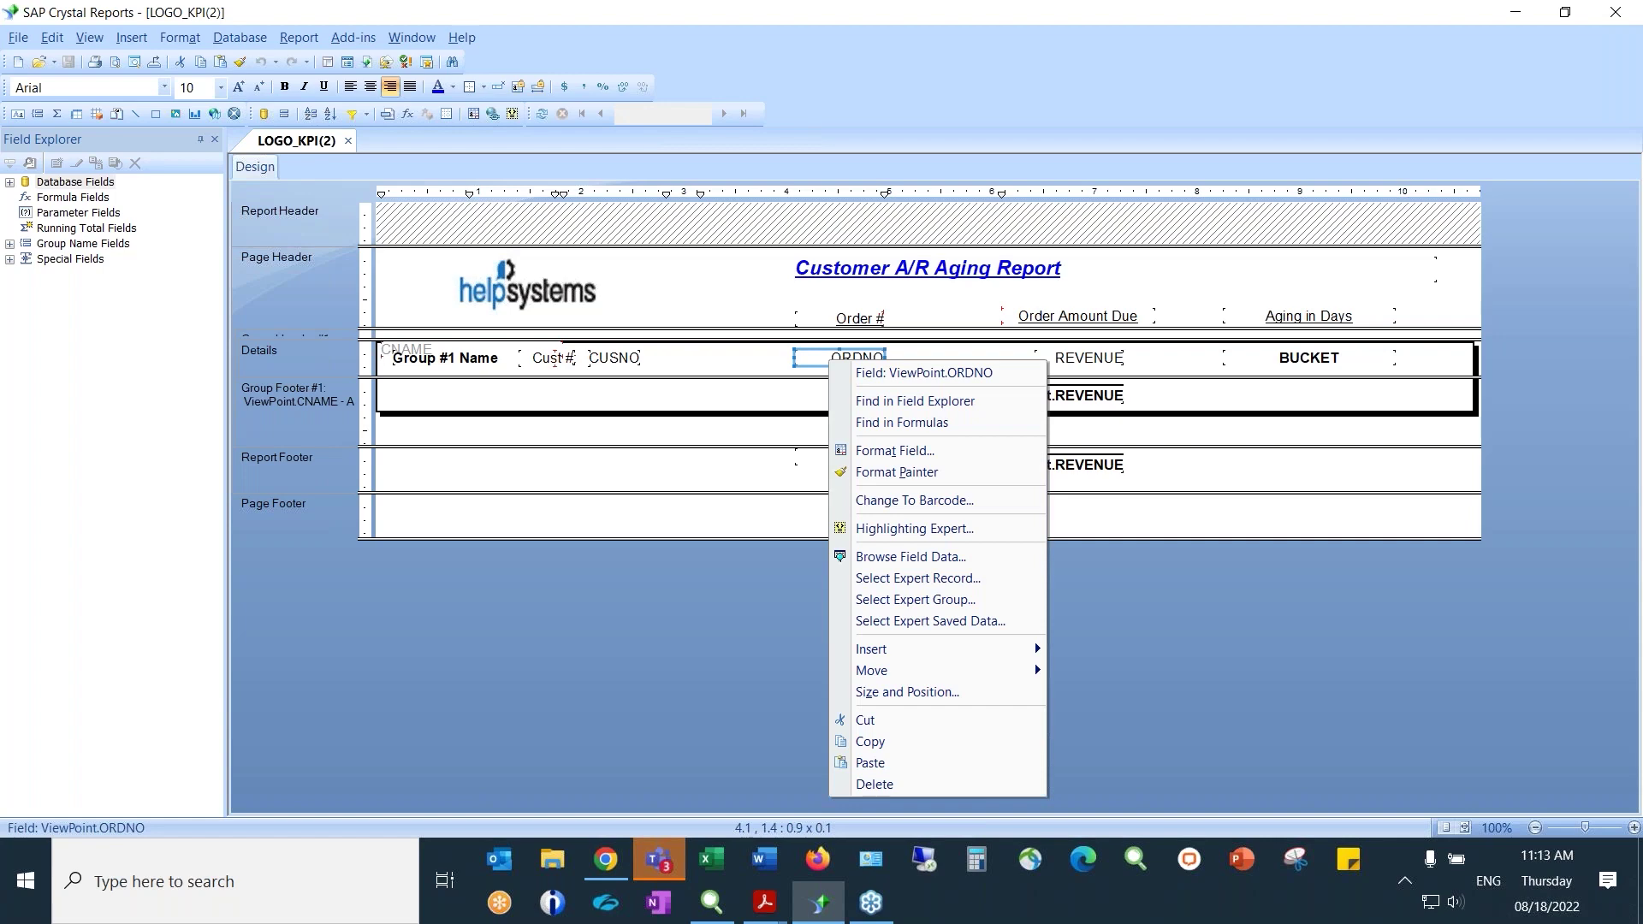
{"action": "left_click", "coordinate": [930, 459]}
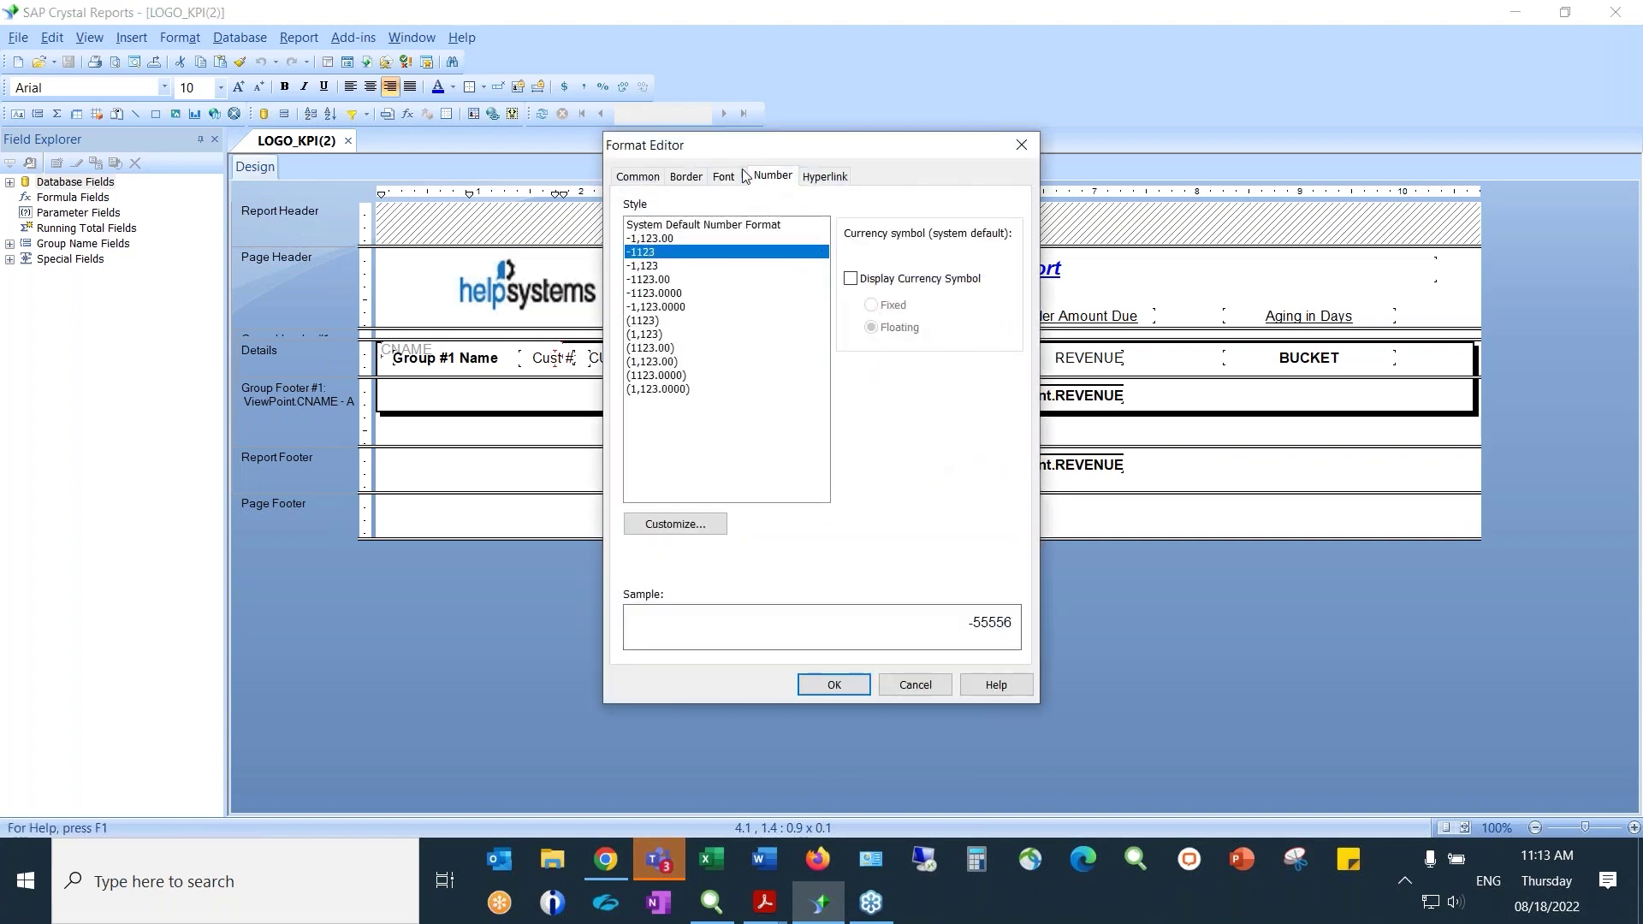
{"action": "left_click", "coordinate": [727, 177]}
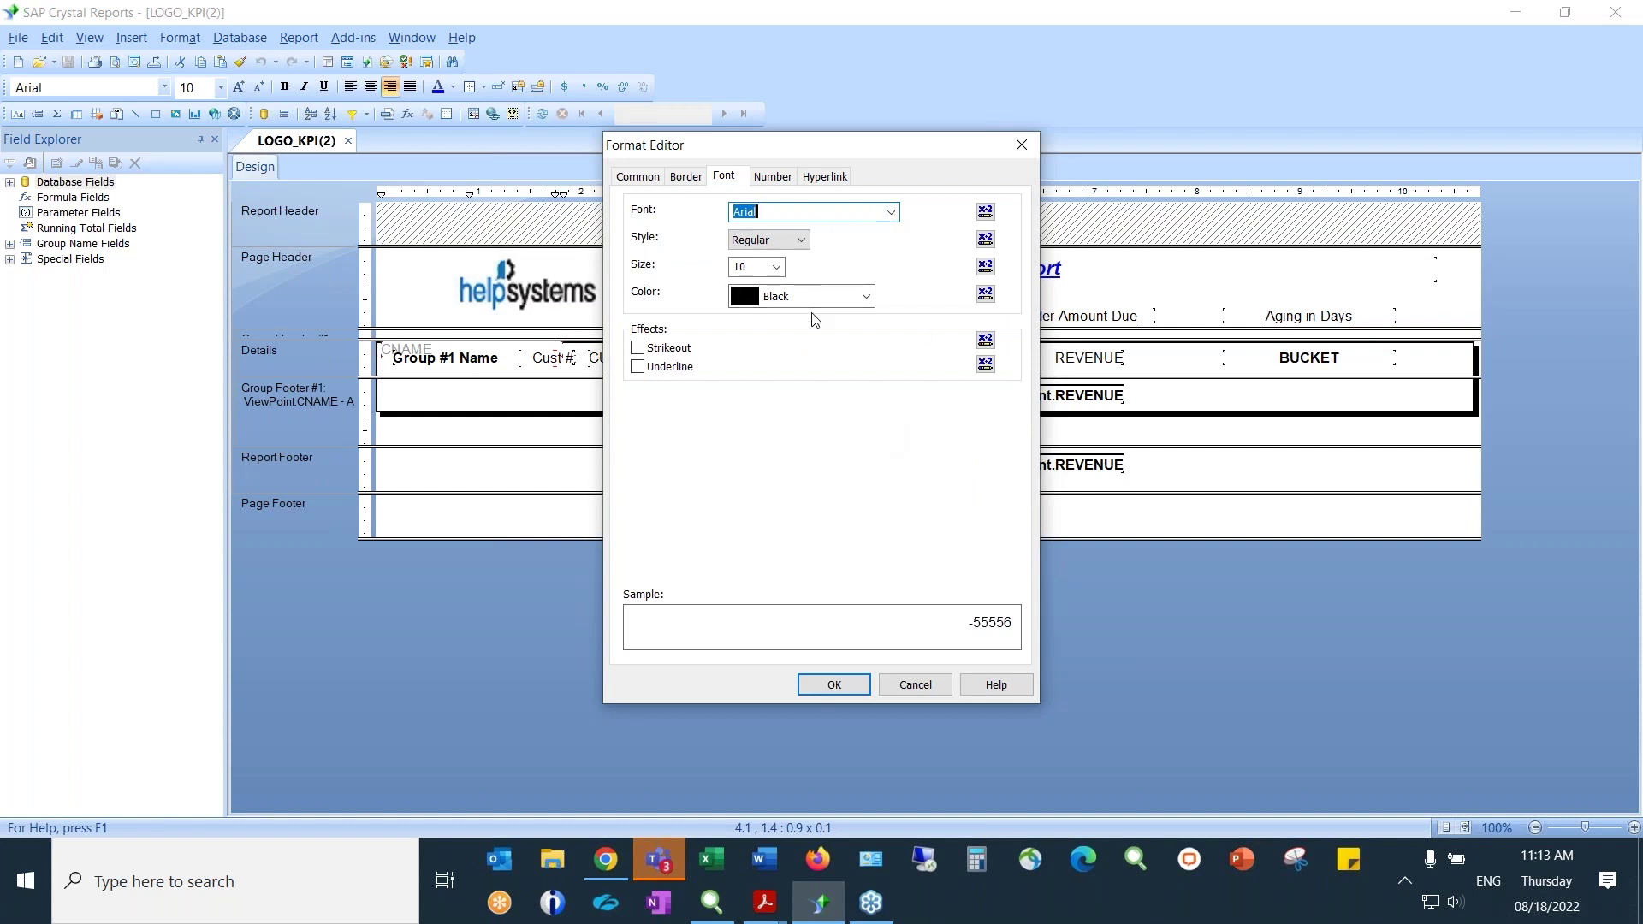
{"action": "left_click", "coordinate": [940, 683]}
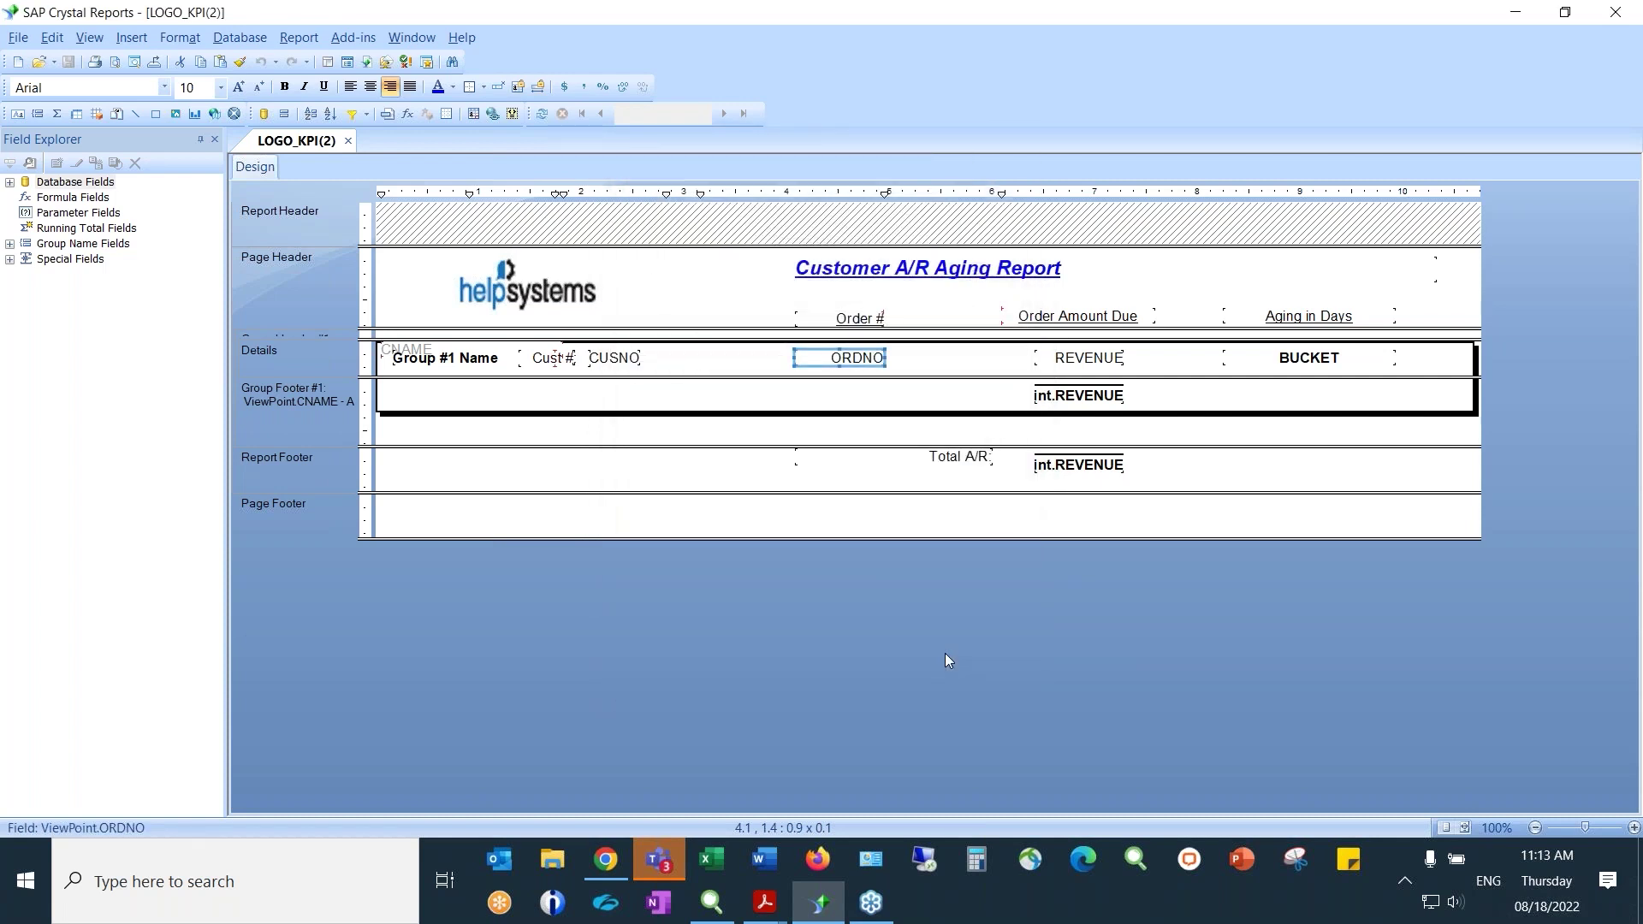
Open the conditional background color formula of the BUCKET field in the Details section.
{"action": "left_click", "coordinate": [1278, 356]}
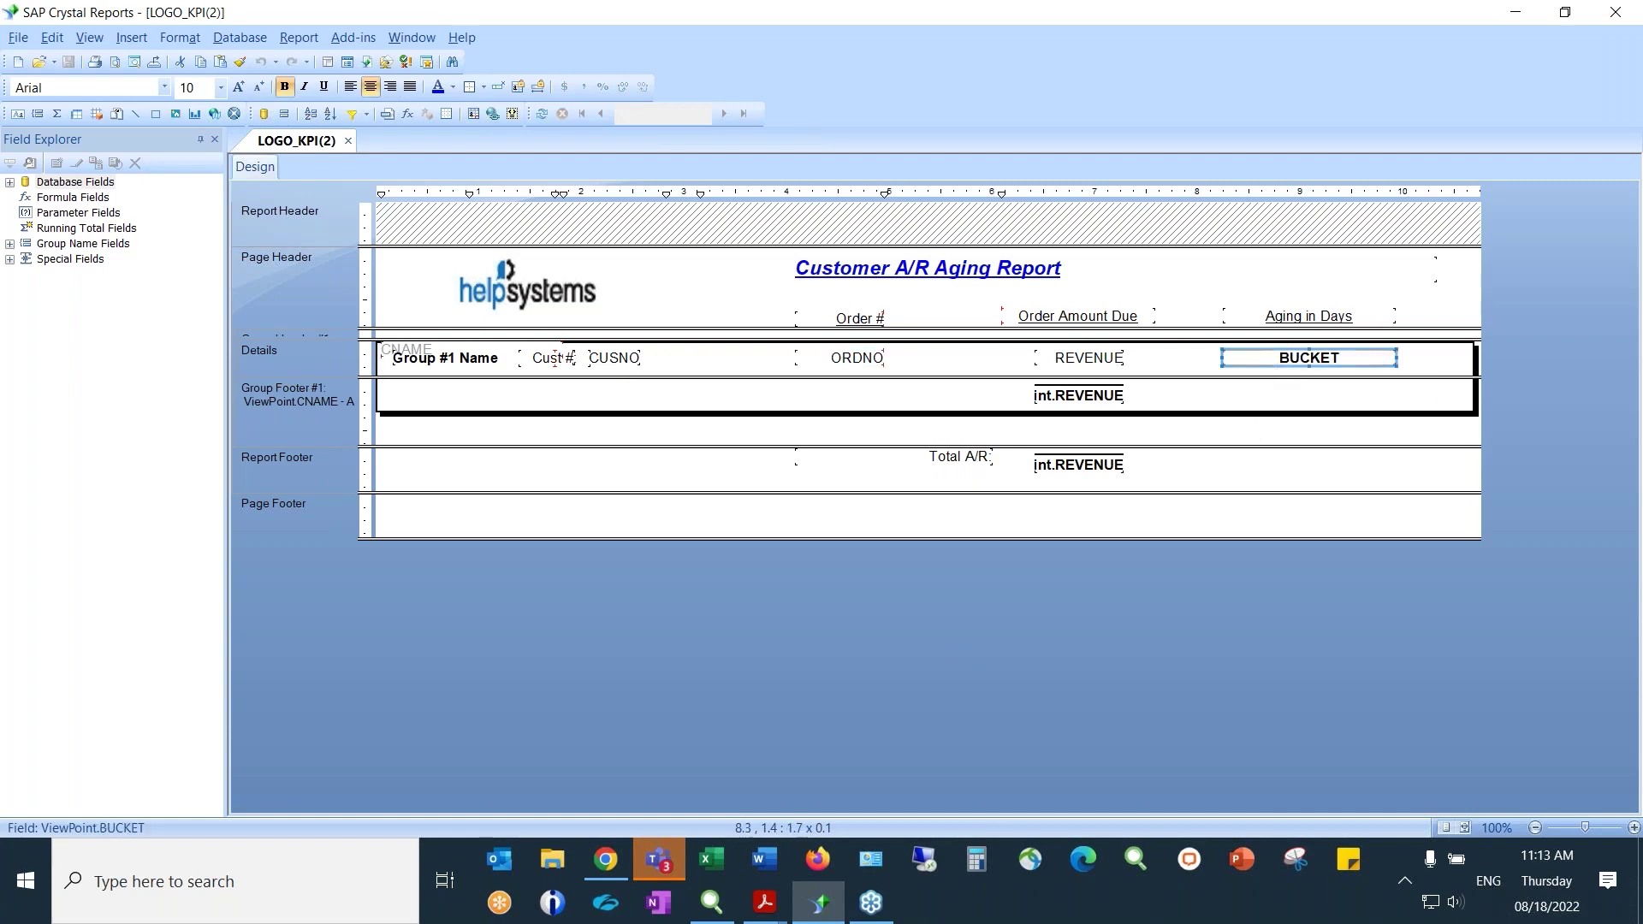
{"action": "right_click", "coordinate": [1272, 357]}
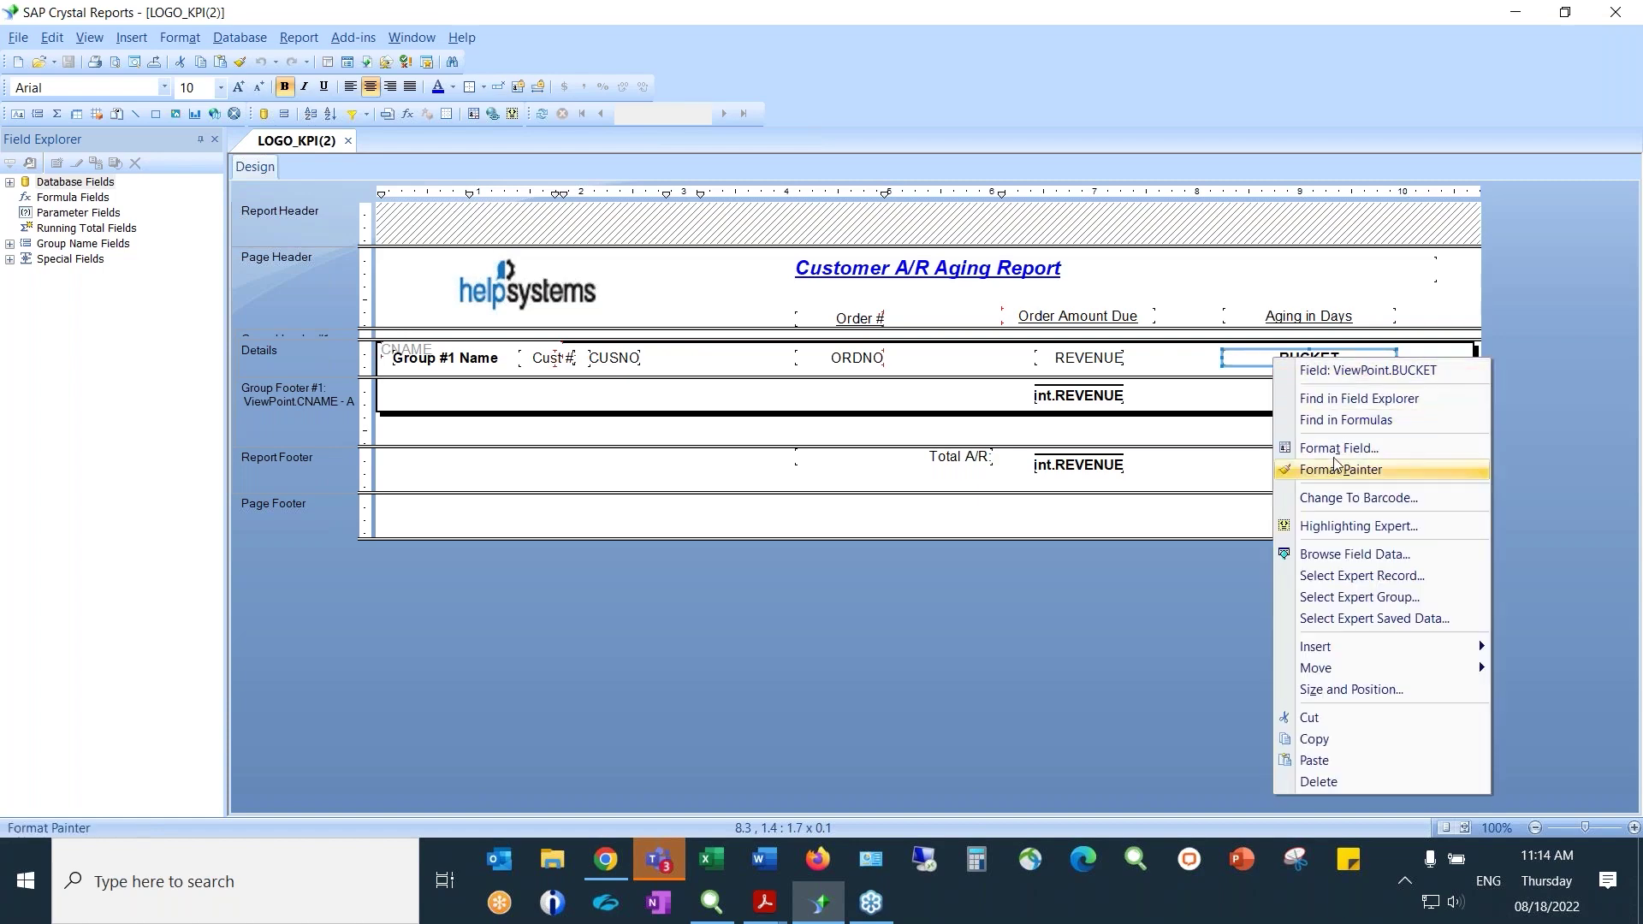
{"action": "left_click", "coordinate": [1334, 454]}
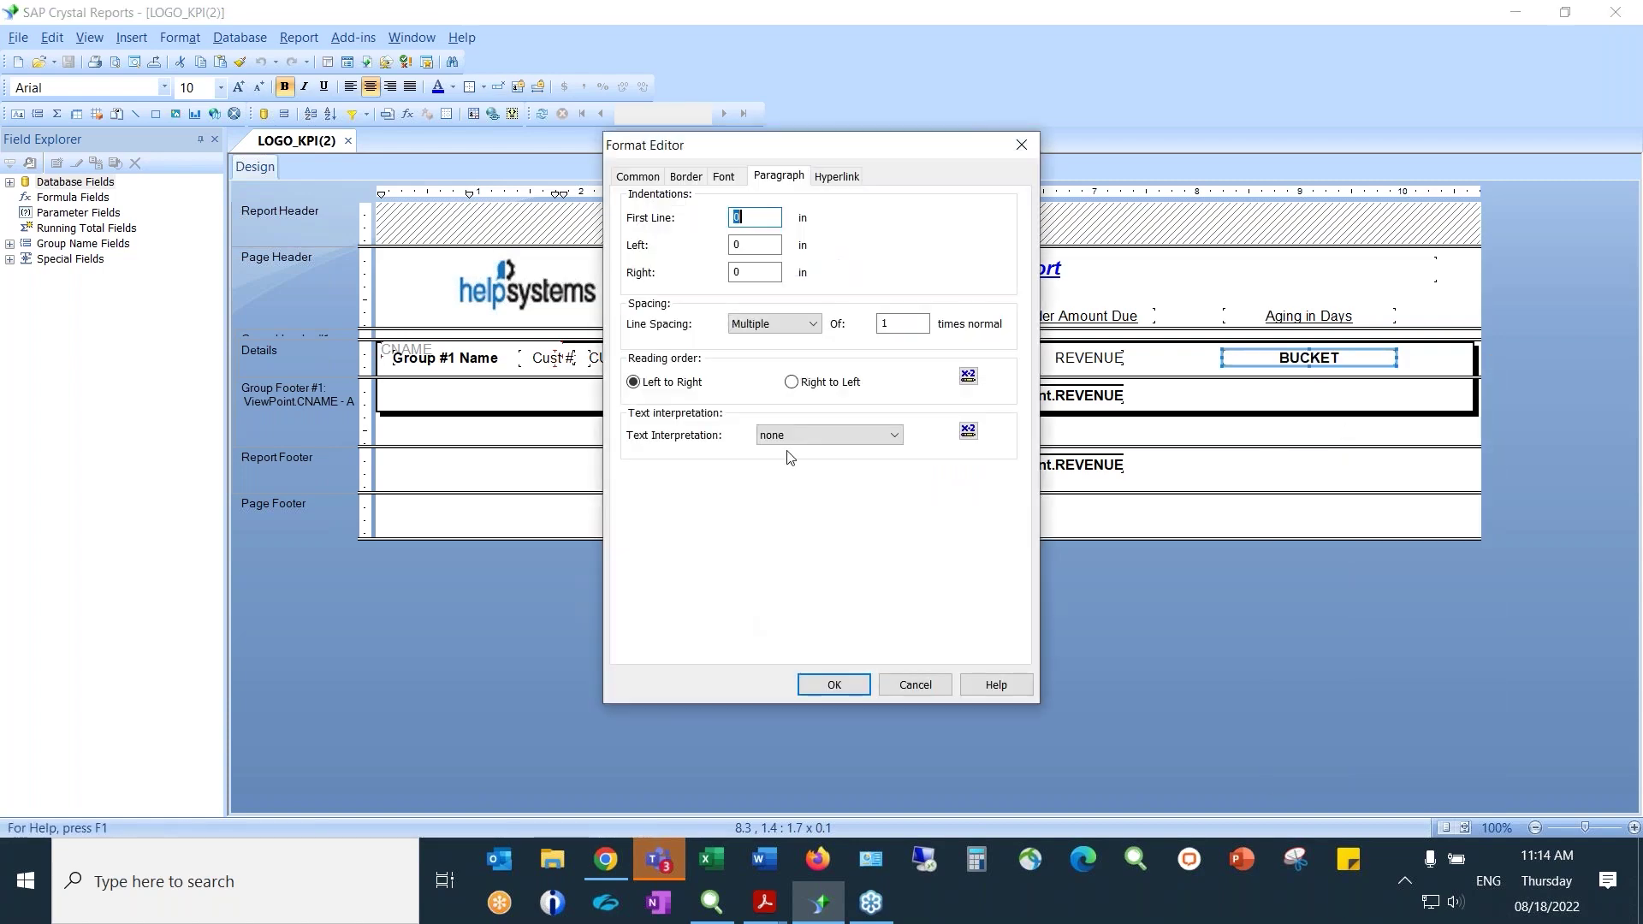
{"action": "left_click", "coordinate": [687, 178]}
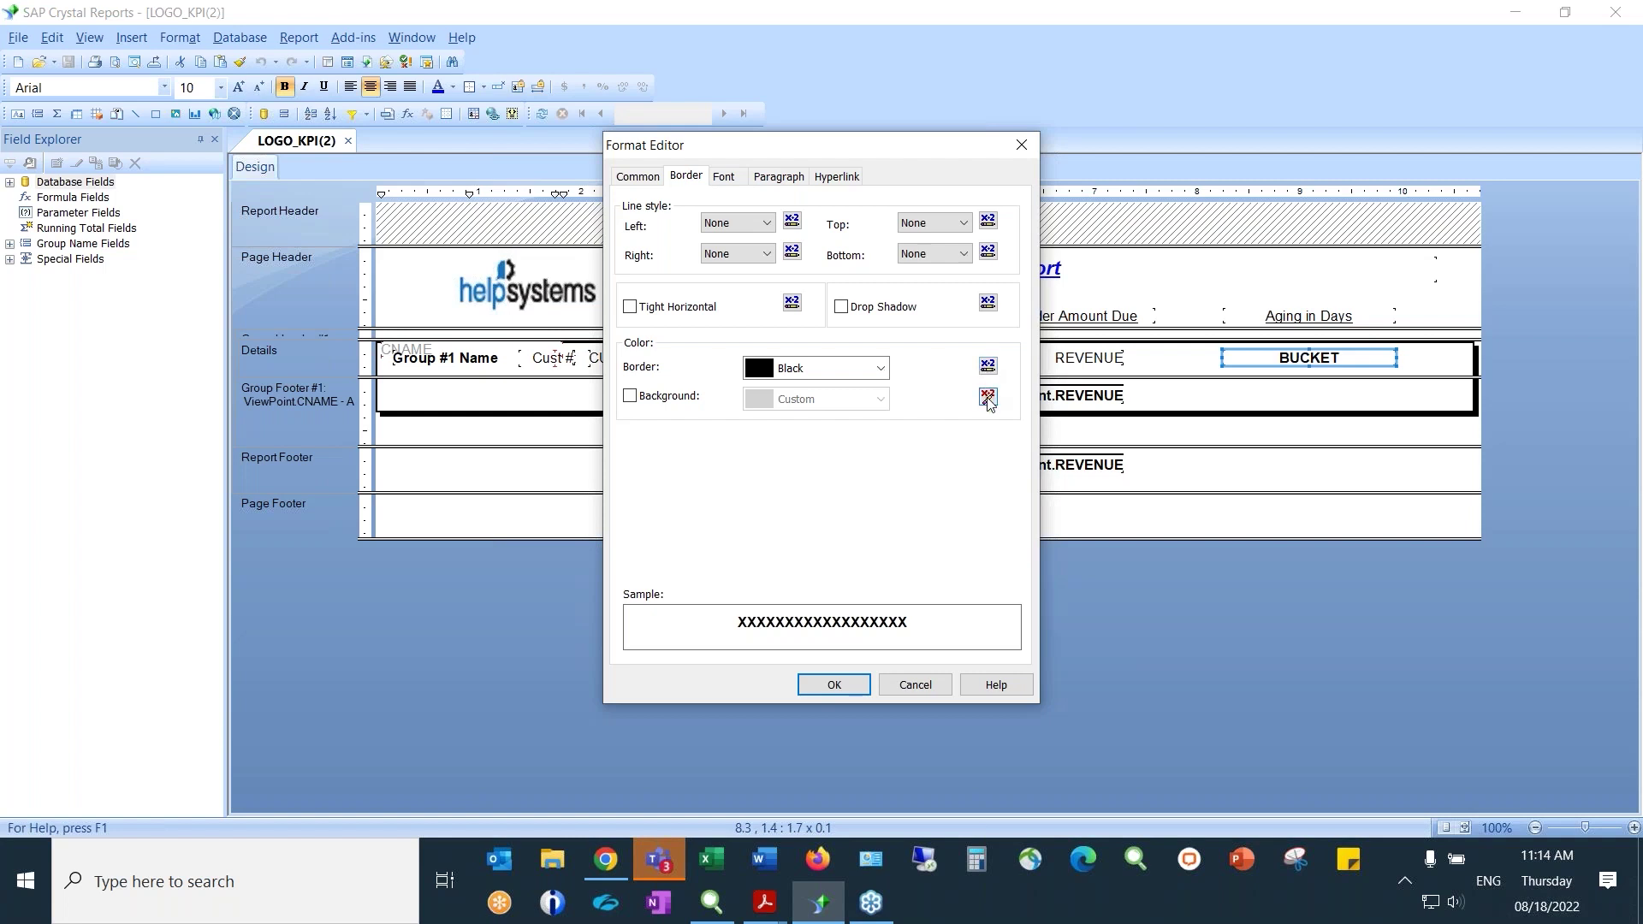
{"action": "left_click", "coordinate": [989, 398]}
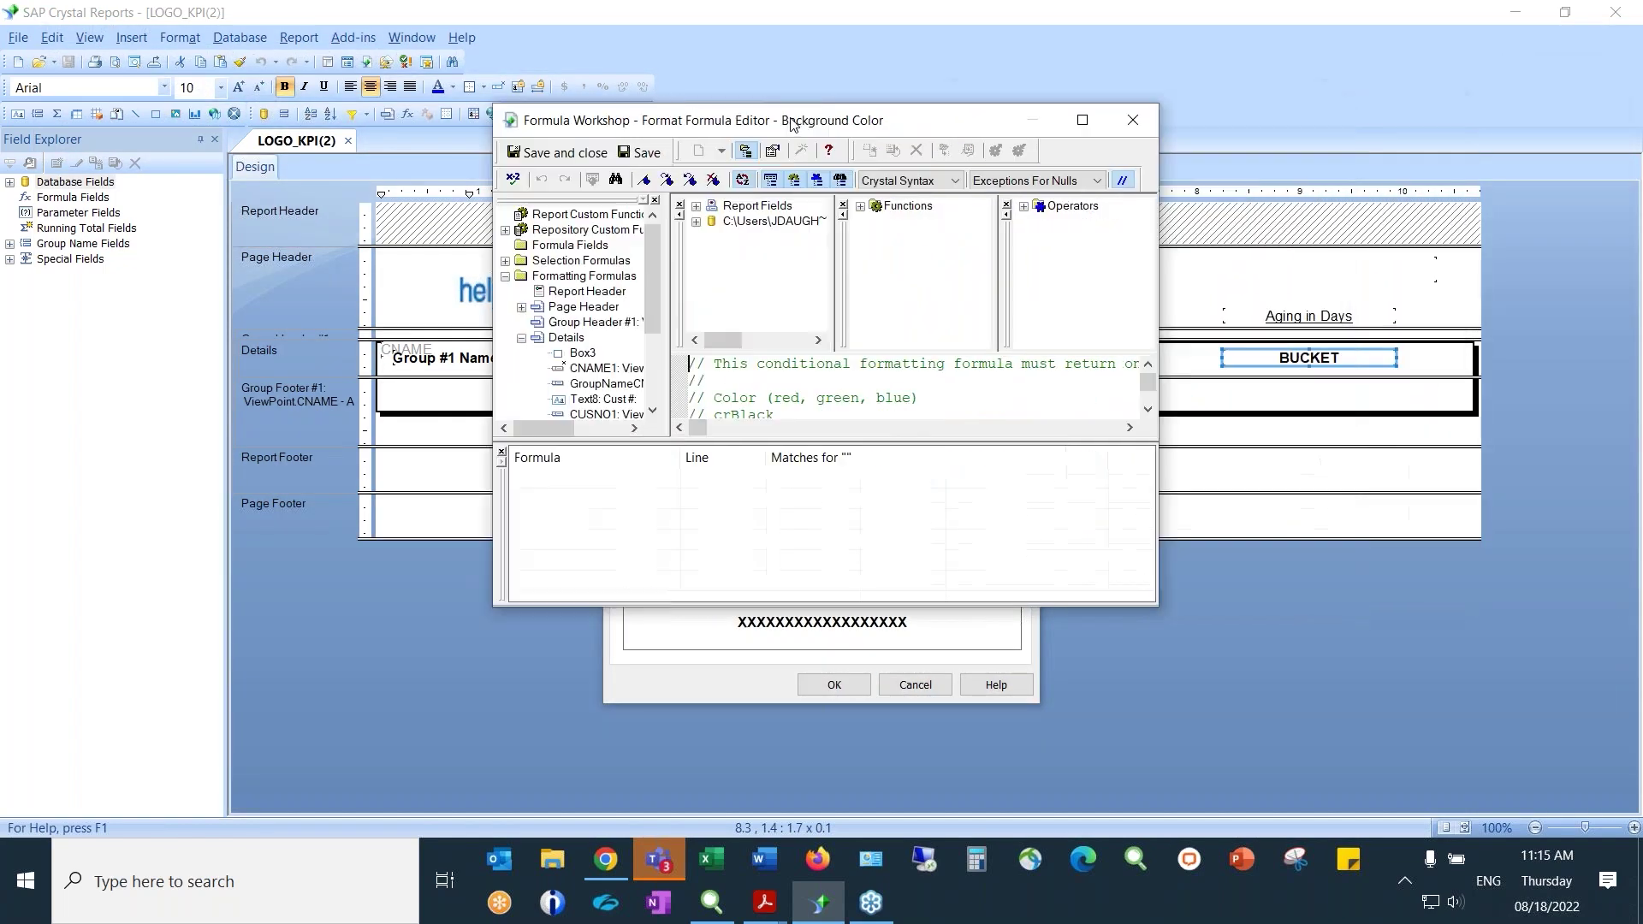
Examine the background color formula's if/else rules in the maximized editor, then close the formula and field formatting without changes.
{"action": "left_click", "coordinate": [1092, 163]}
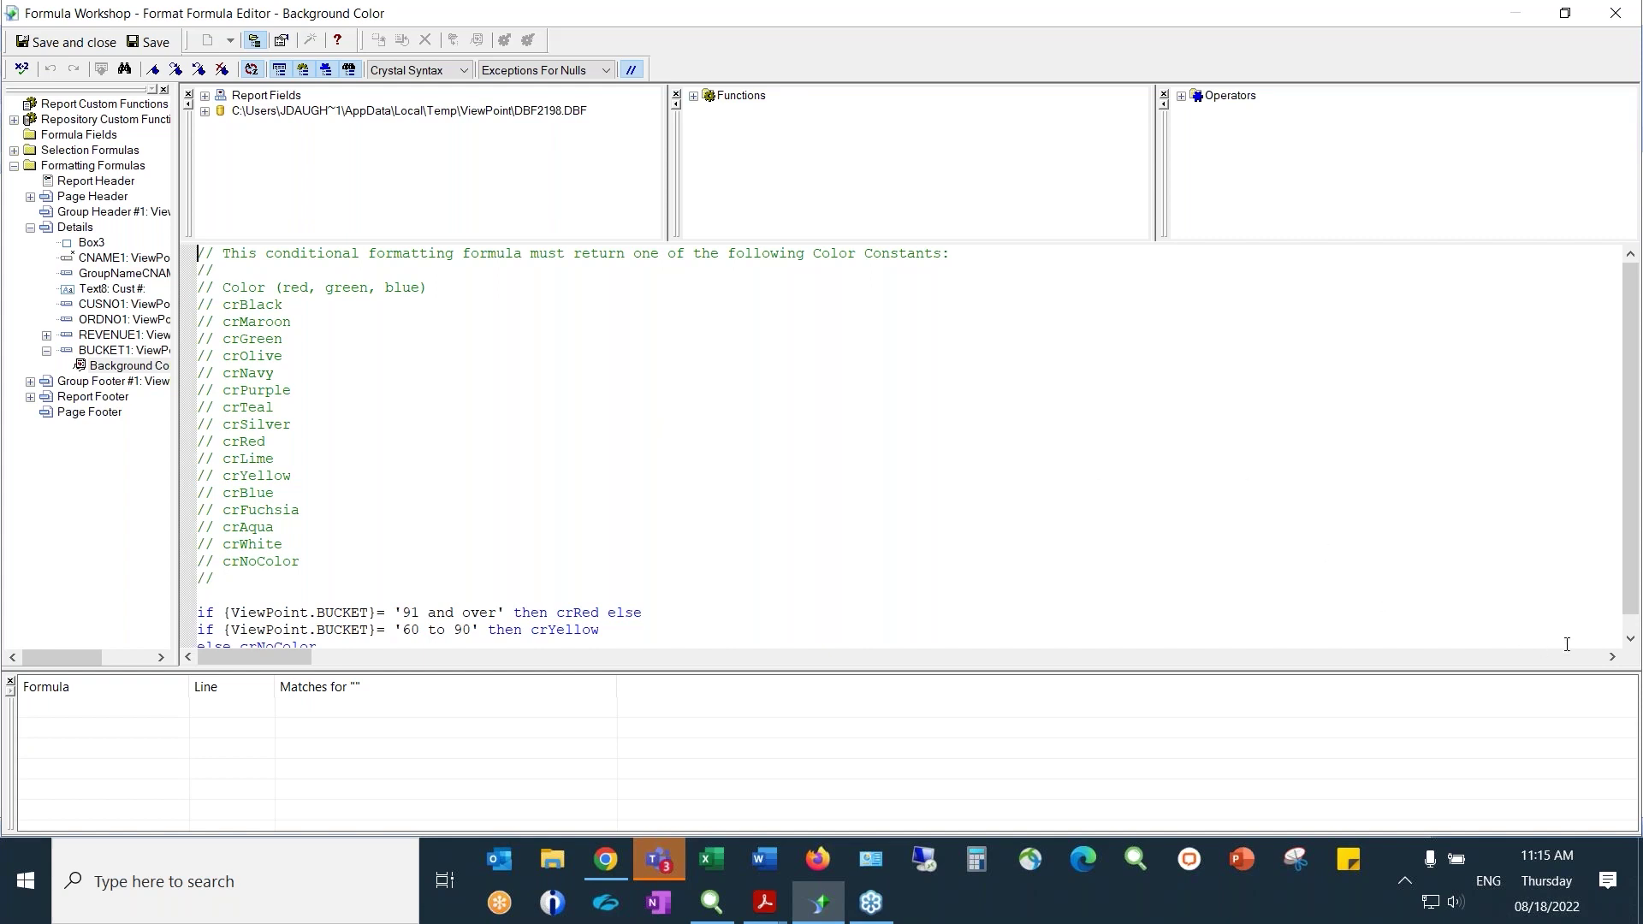
{"action": "left_click", "coordinate": [1630, 639]}
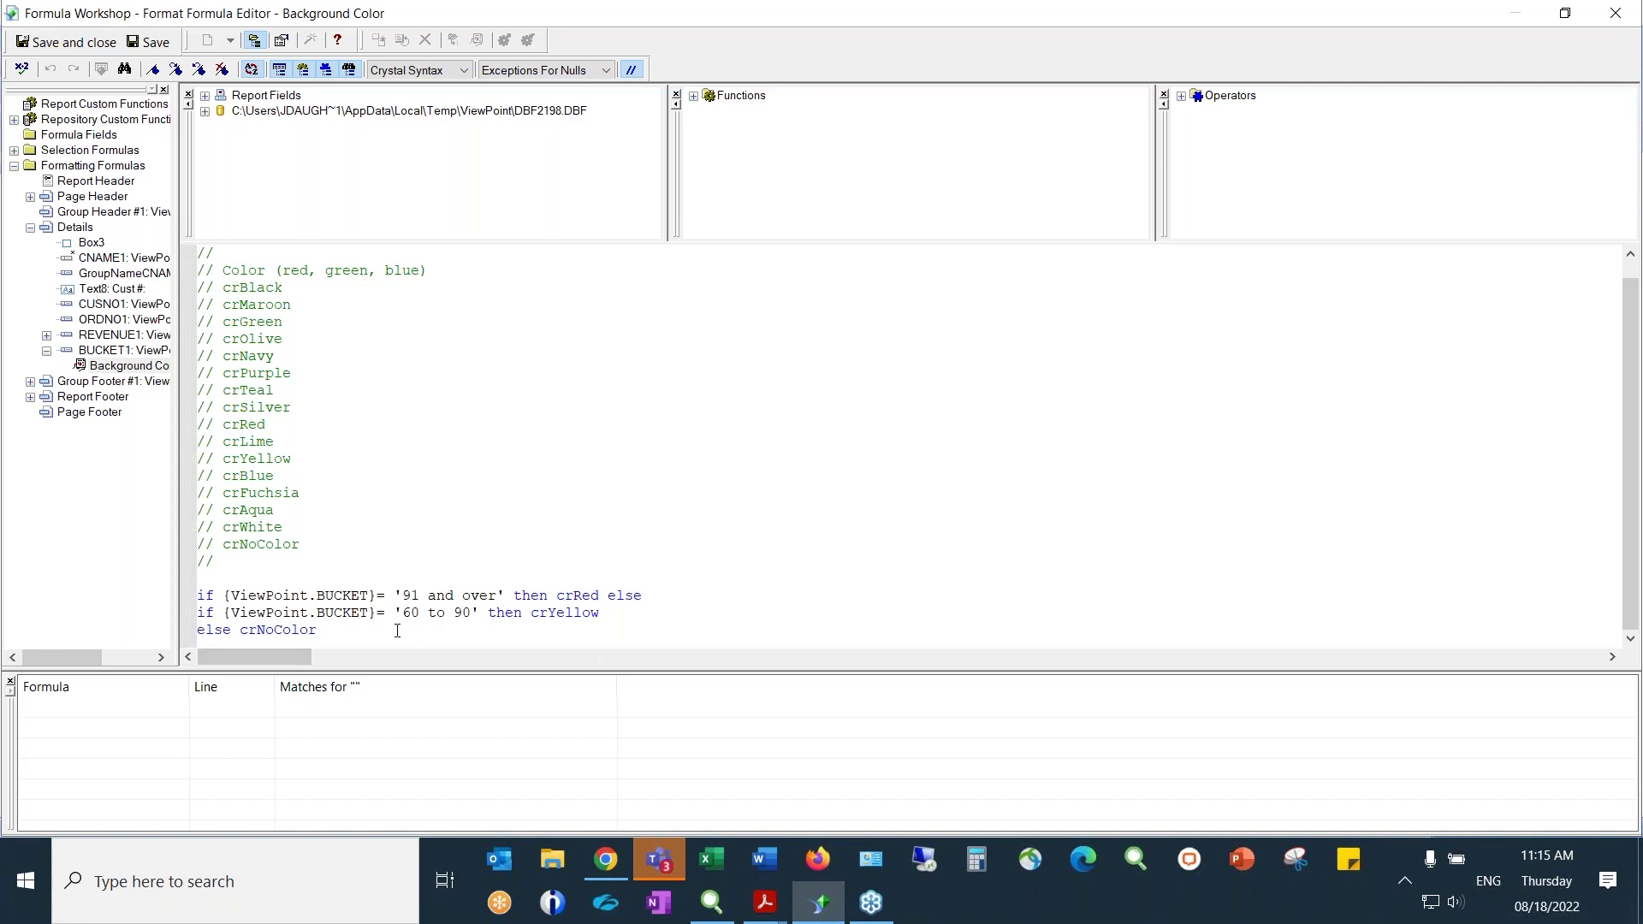
{"action": "left_click_drag", "start_coordinate": [316, 629], "coordinate": [198, 597]}
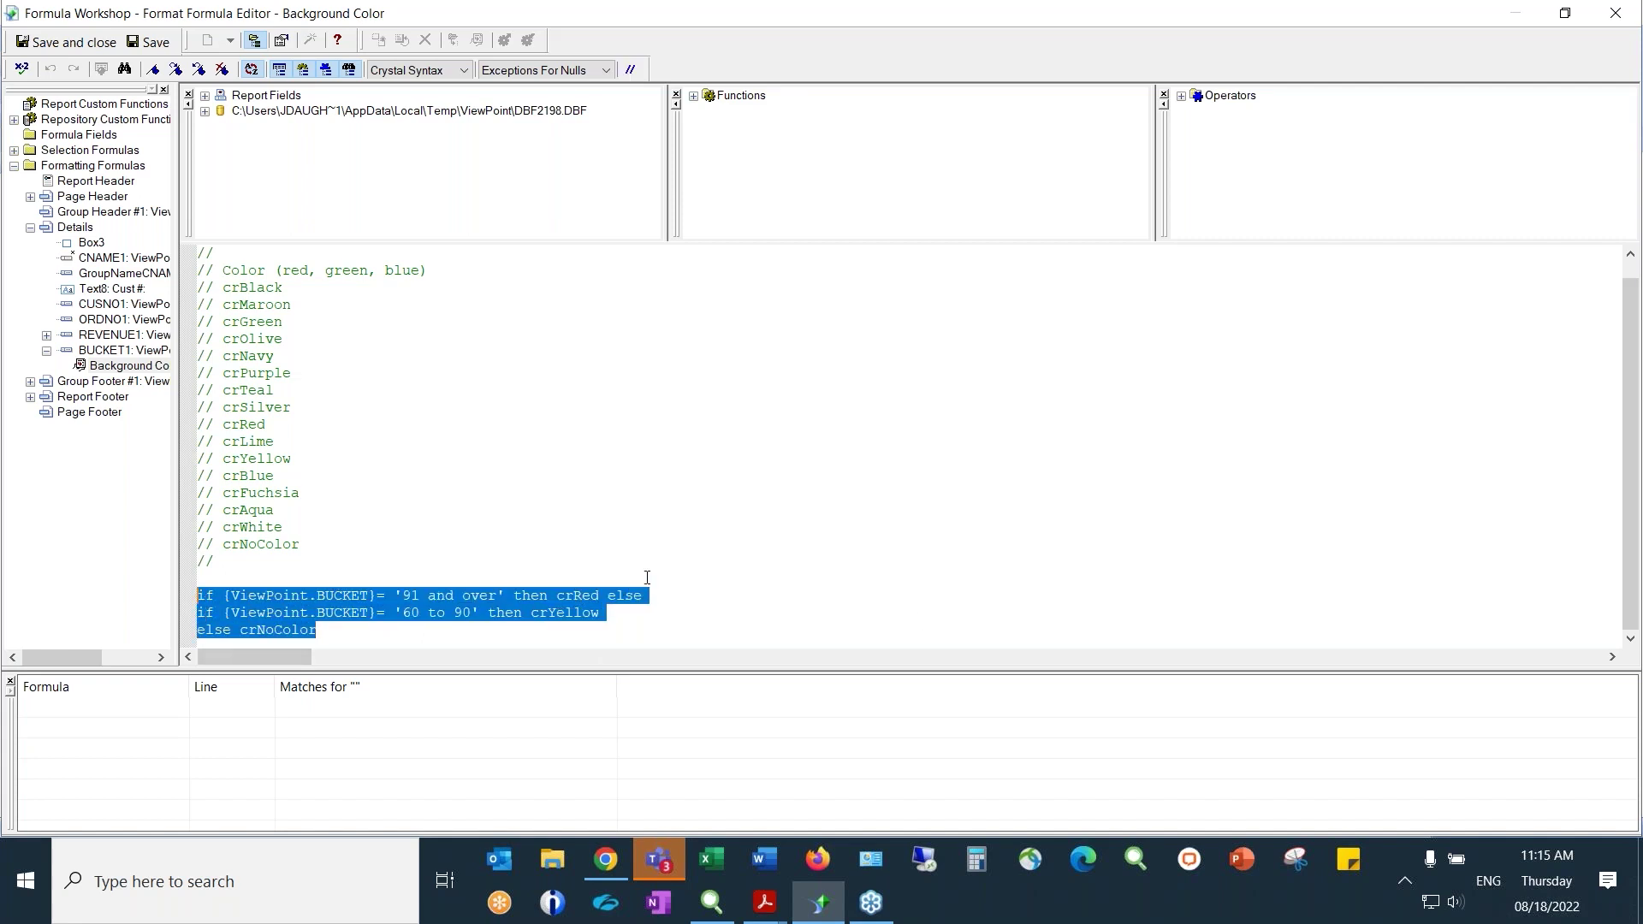
{"action": "left_click", "coordinate": [617, 617]}
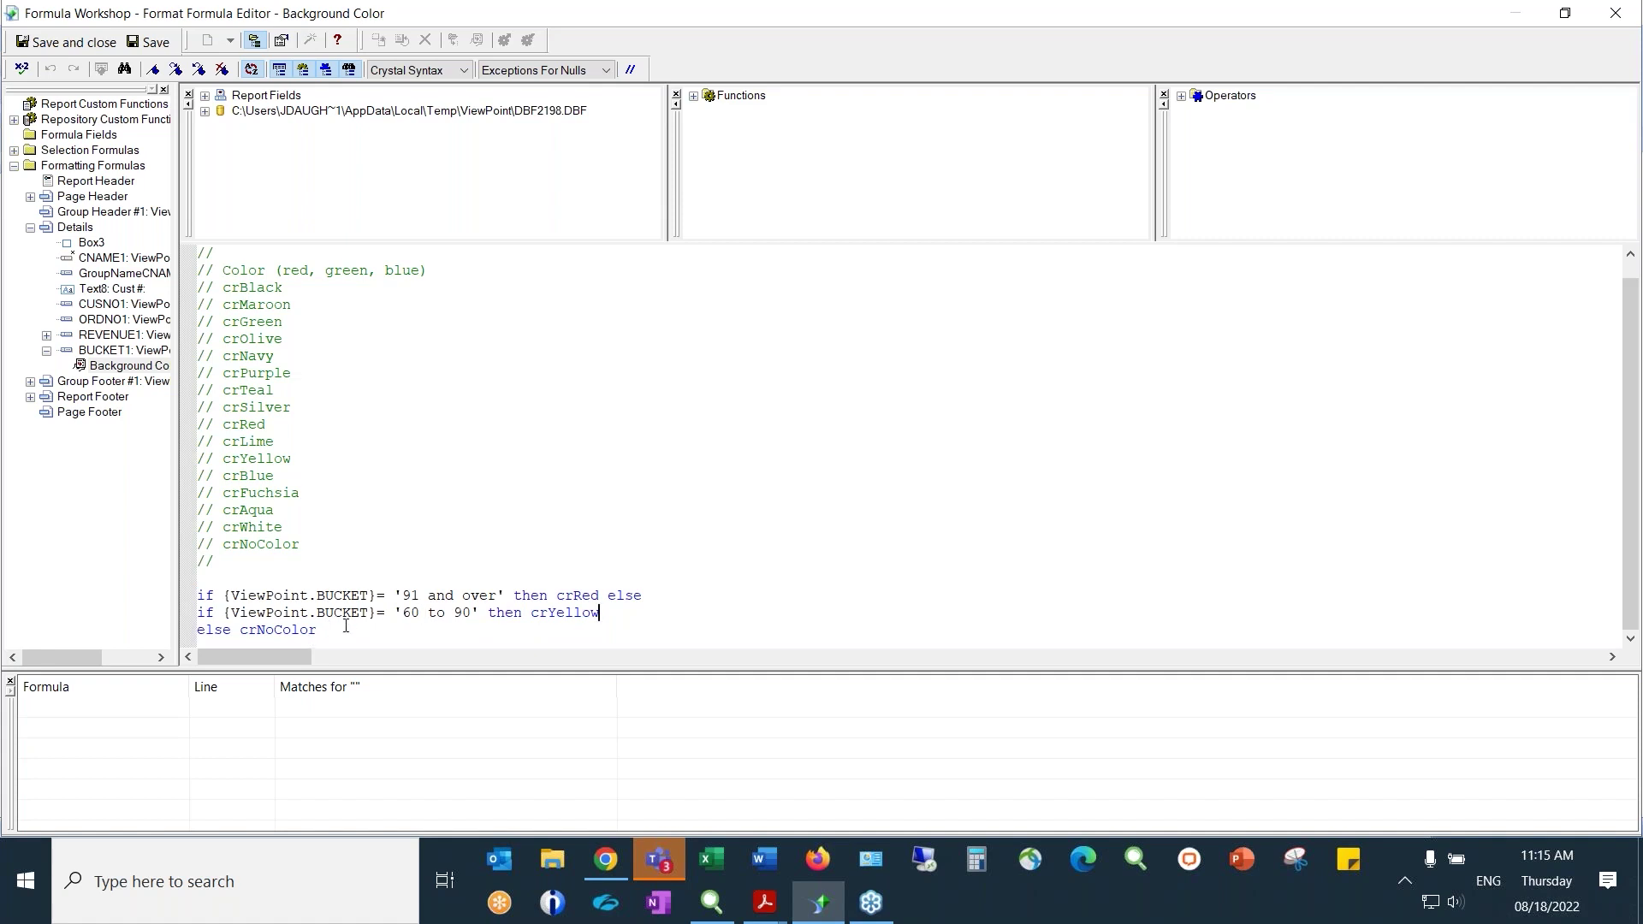
{"action": "left_click_drag", "start_coordinate": [346, 631], "coordinate": [240, 631]}
{"action": "left_click", "coordinate": [1620, 17]}
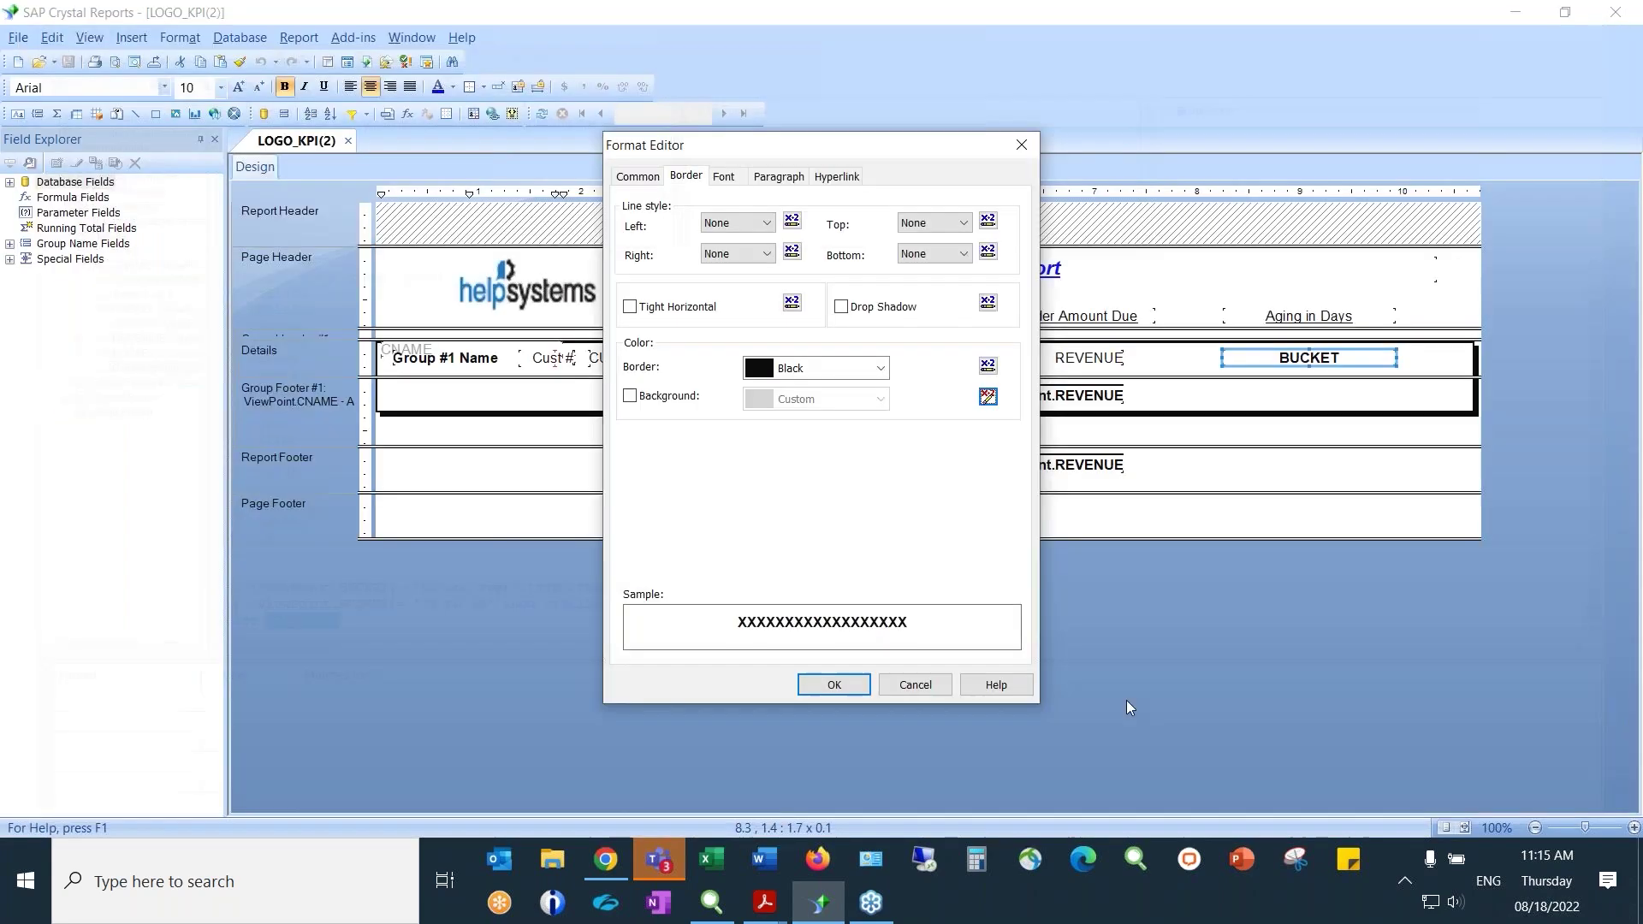
{"action": "left_click", "coordinate": [916, 685]}
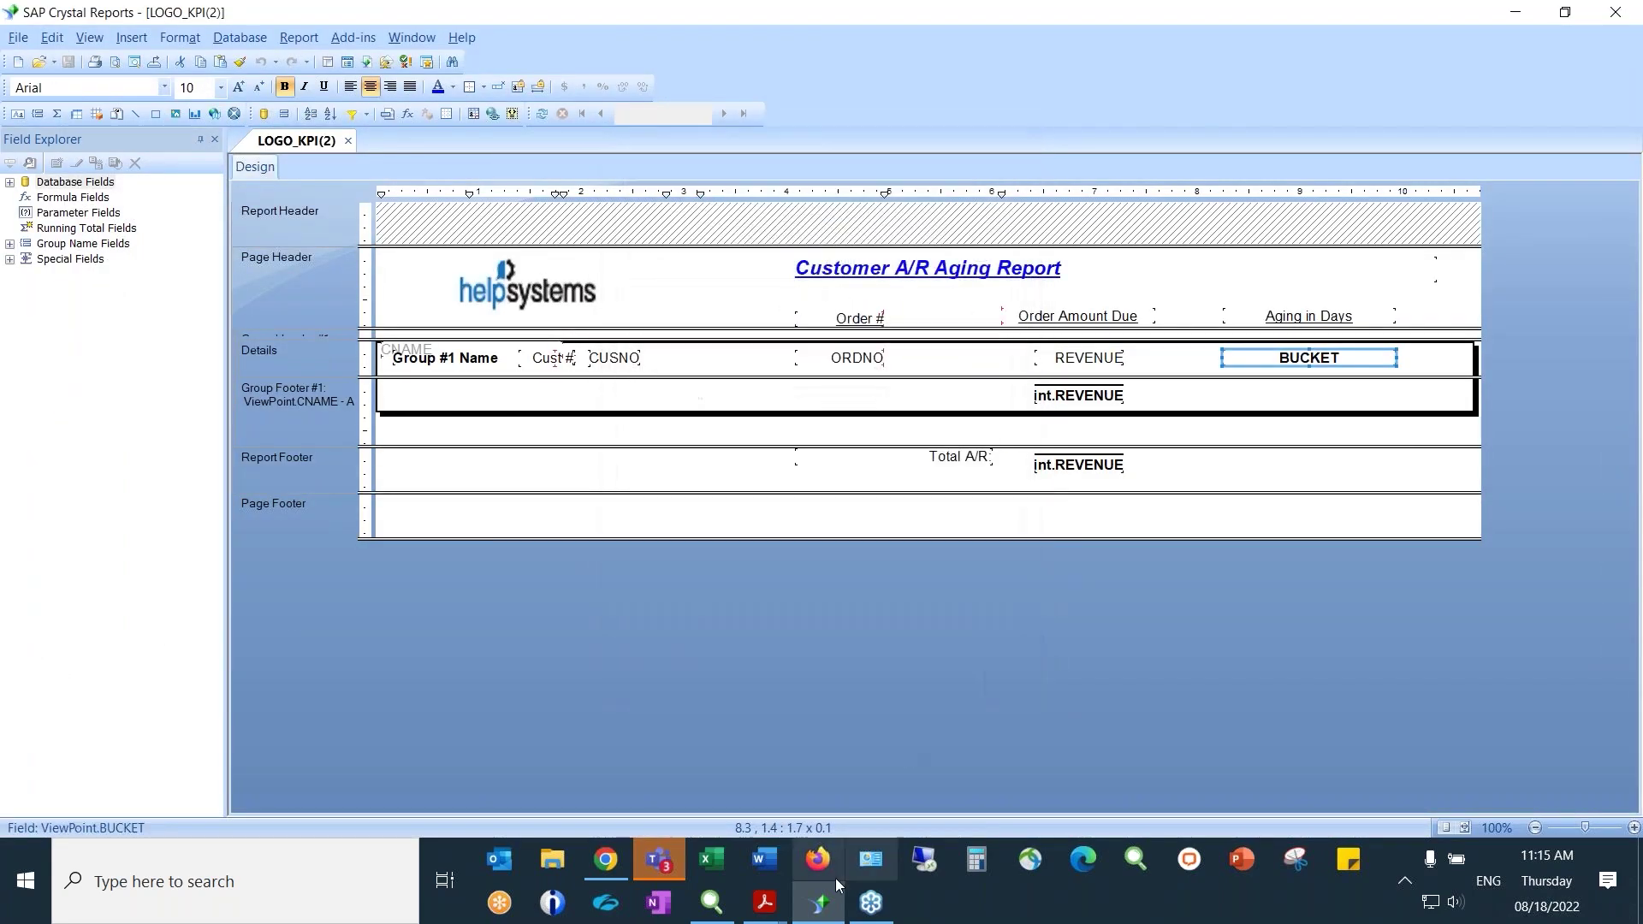
Compare the finished report in LOGO_KPI.pdf in Adobe Acrobat Reader with the design in Crystal Reports.
{"action": "left_click", "coordinate": [765, 902]}
{"action": "left_click", "coordinate": [732, 871]}
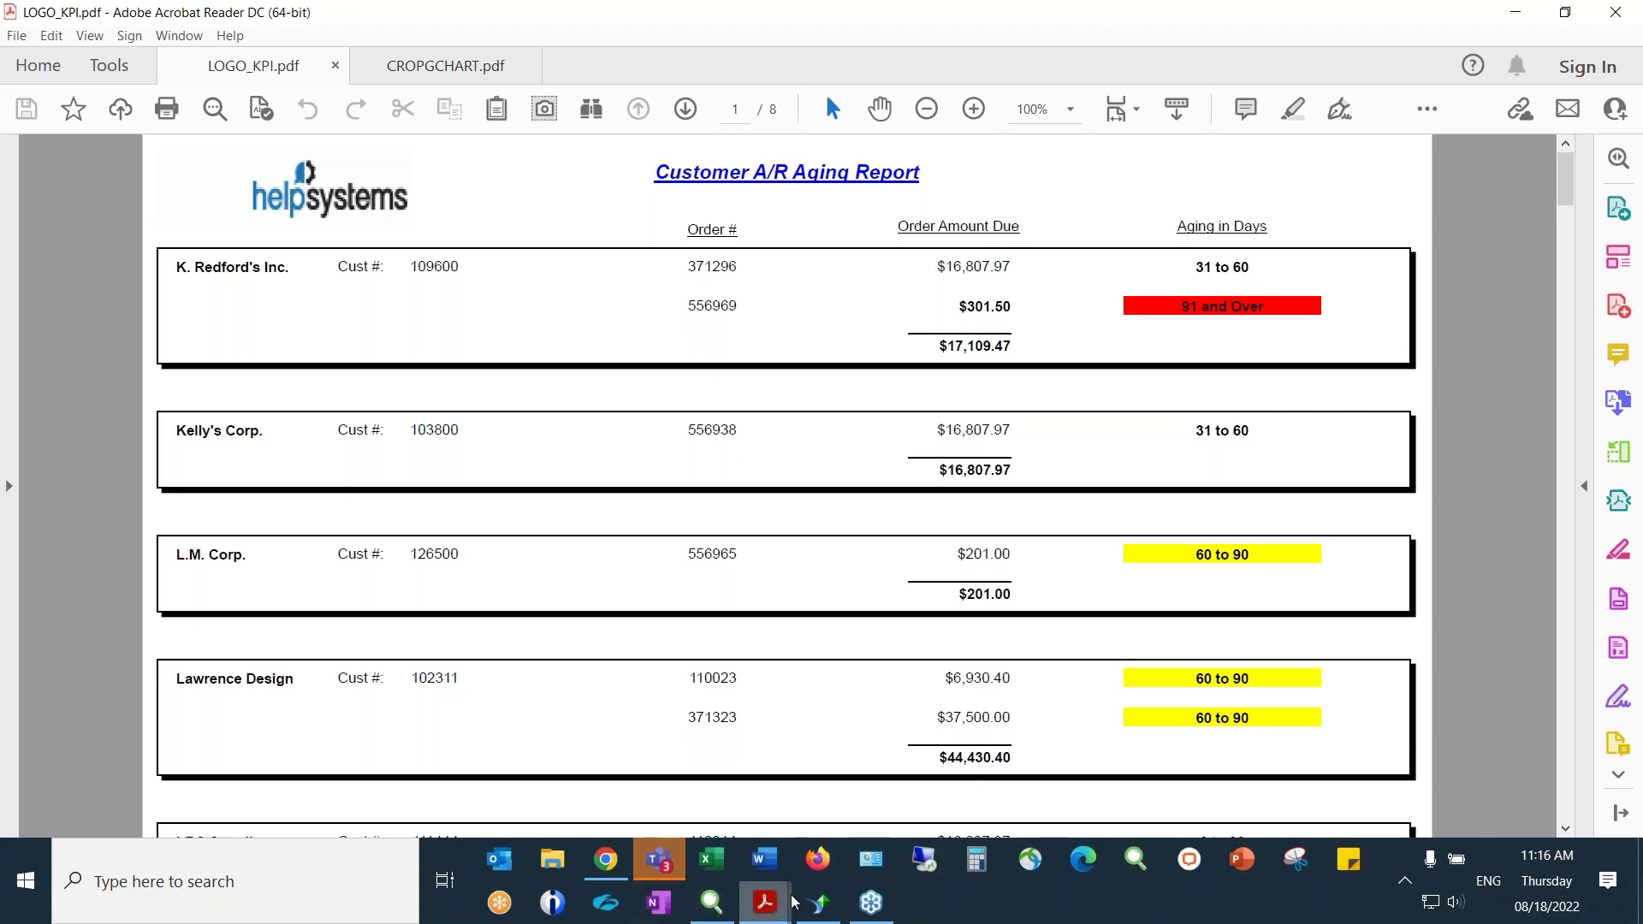
{"action": "left_click", "coordinate": [819, 902]}
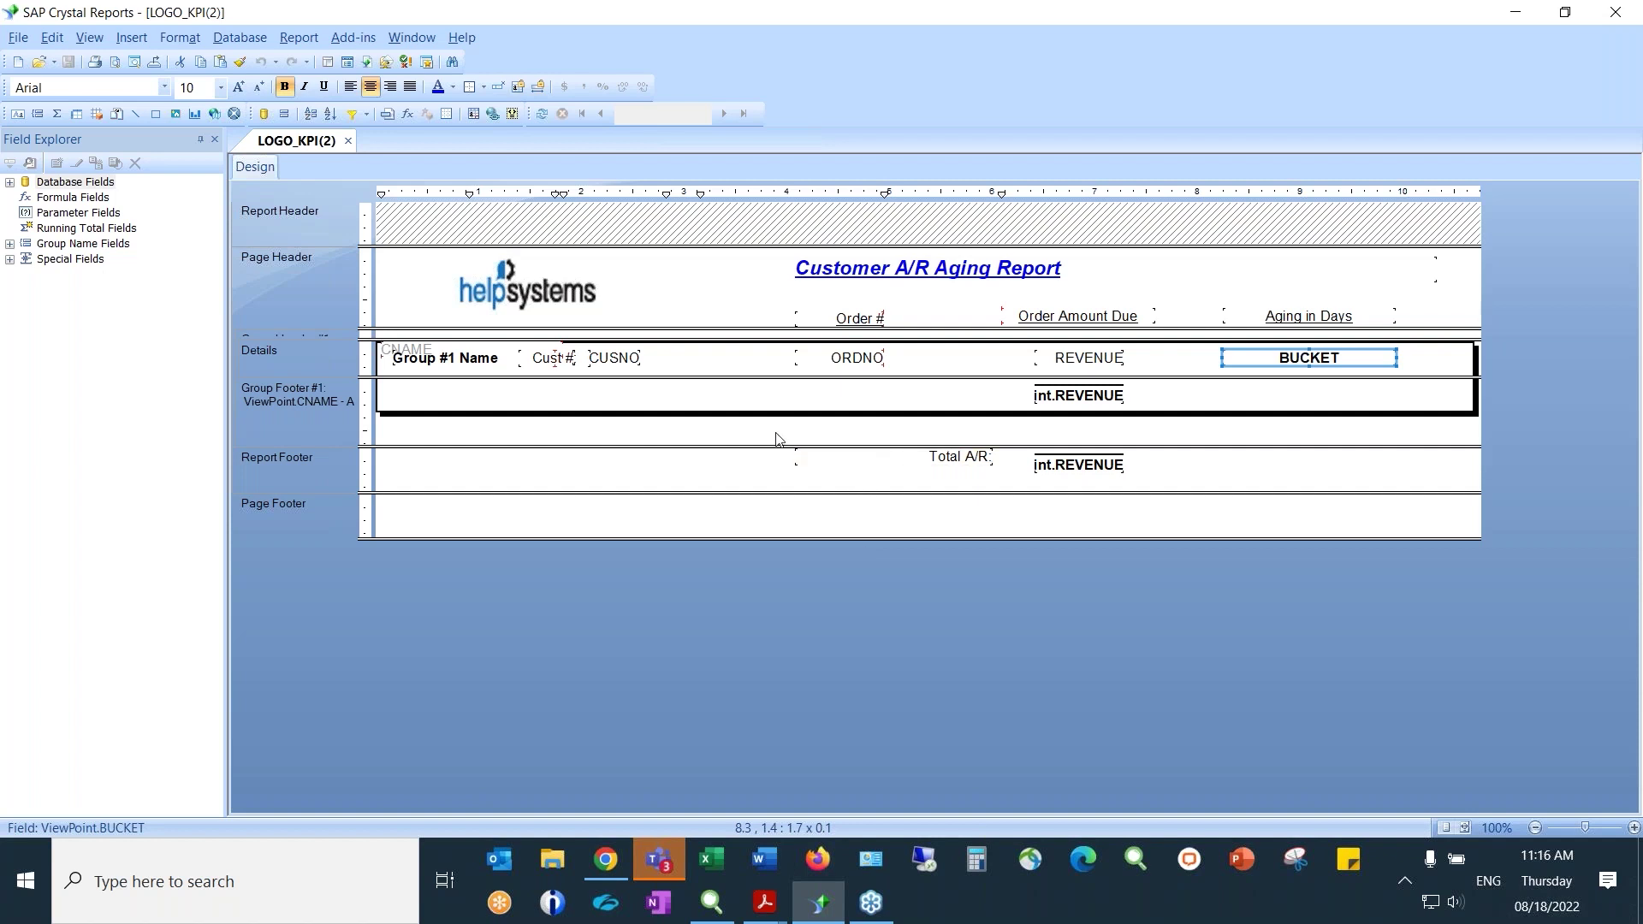
{"action": "left_click", "coordinate": [663, 420]}
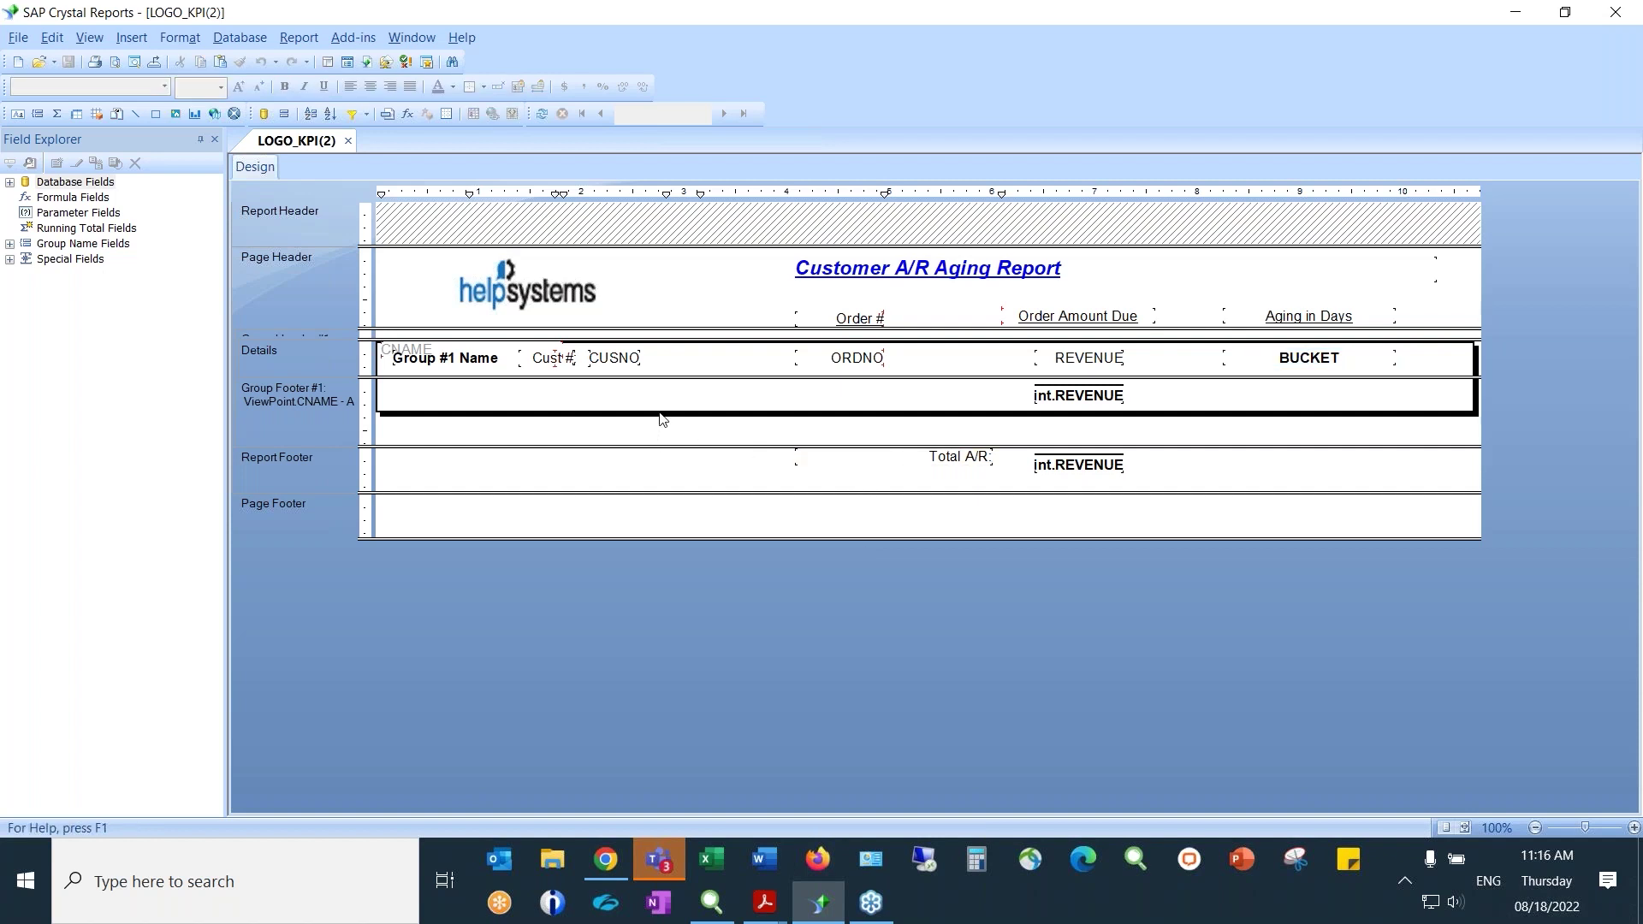
{"action": "mouse_move", "coordinate": [667, 849]}
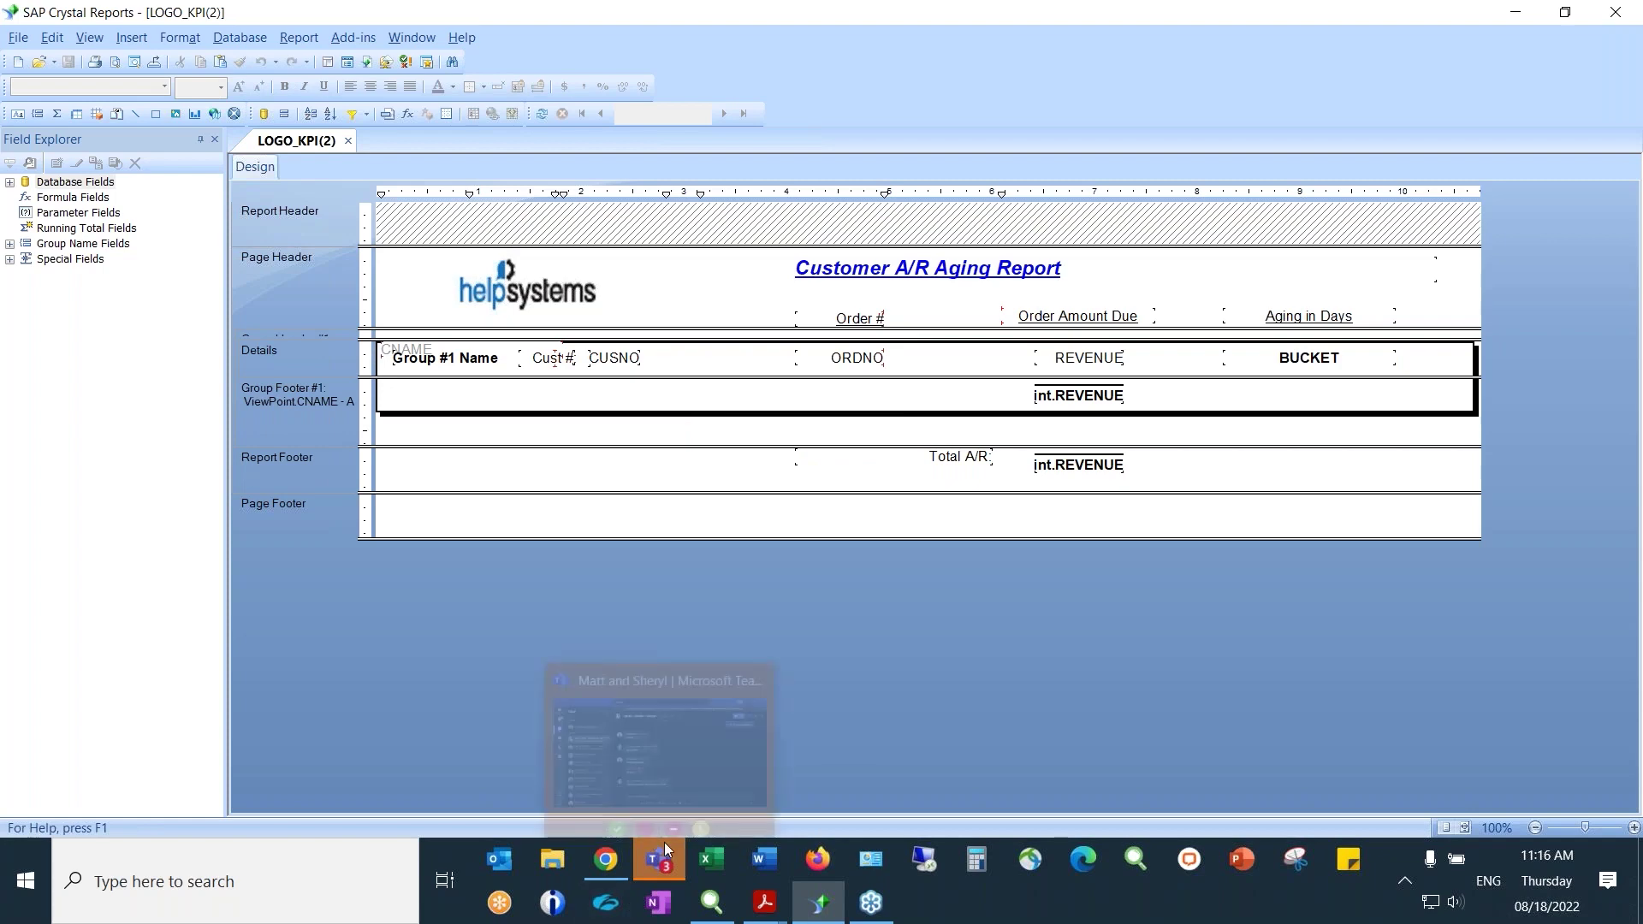
{"action": "mouse_move", "coordinate": [764, 900]}
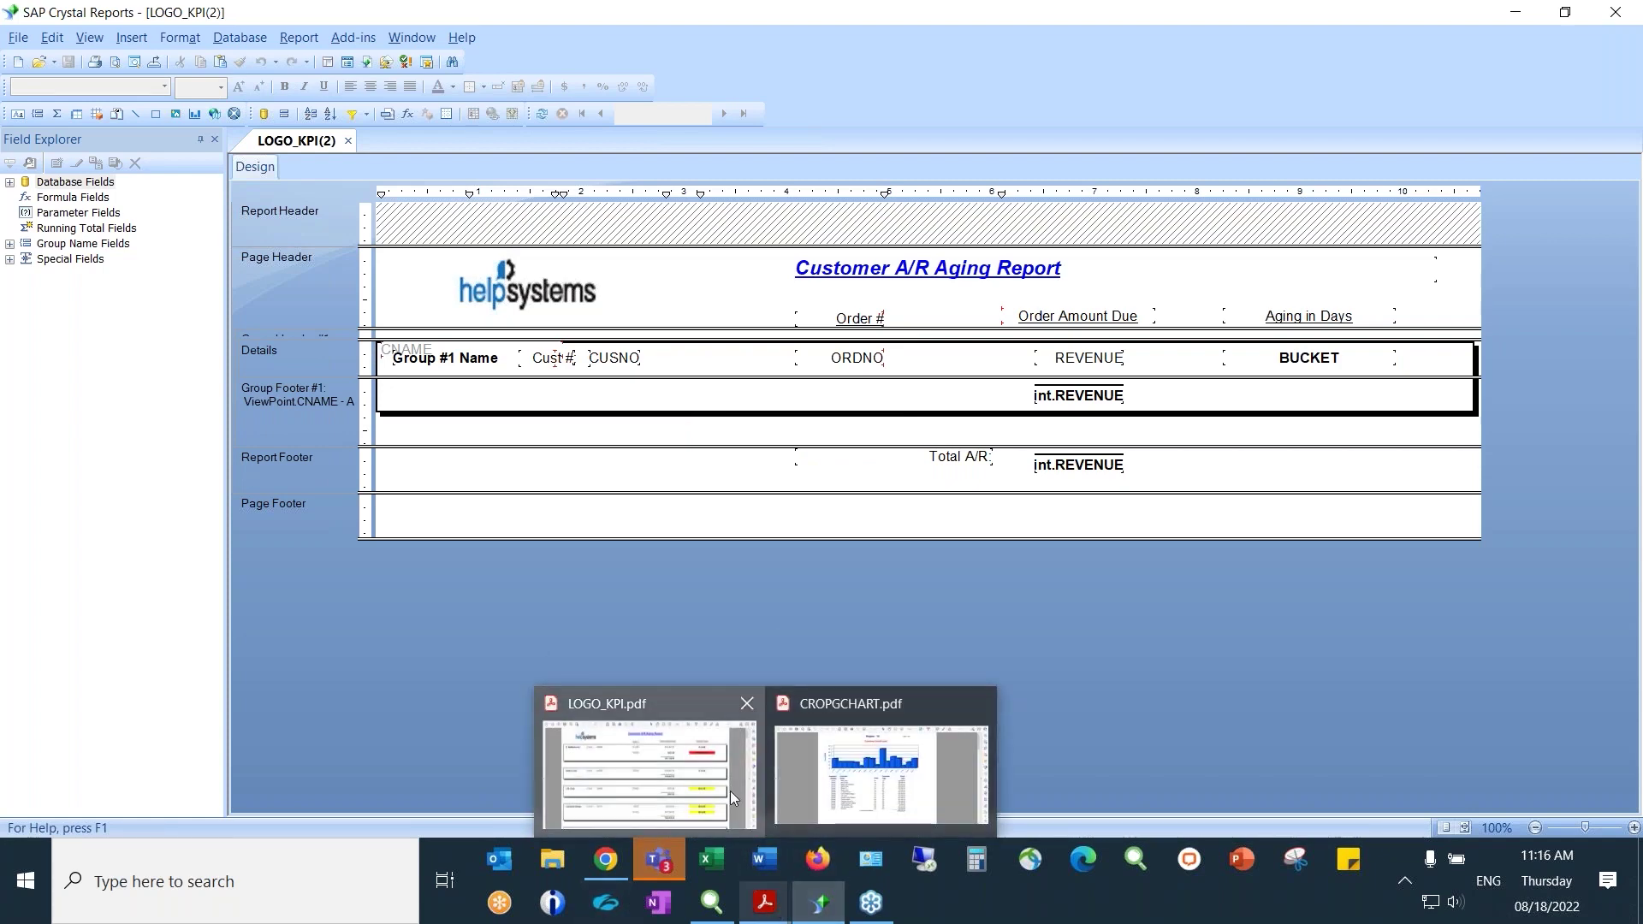
{"action": "left_click", "coordinate": [730, 791]}
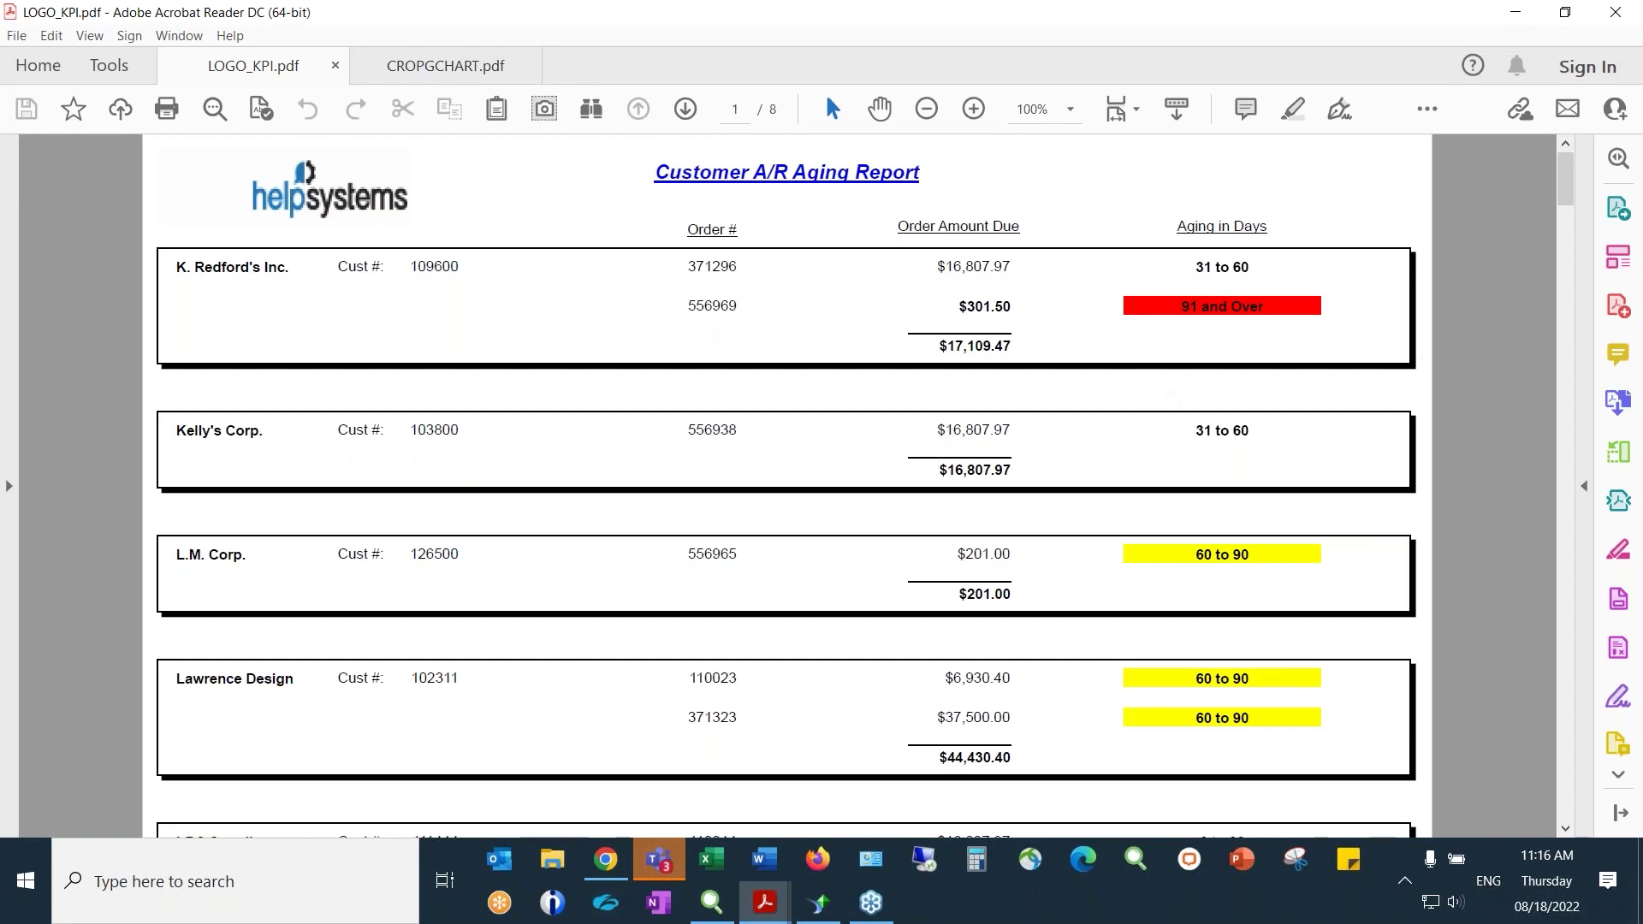
{"action": "left_click", "coordinate": [818, 902]}
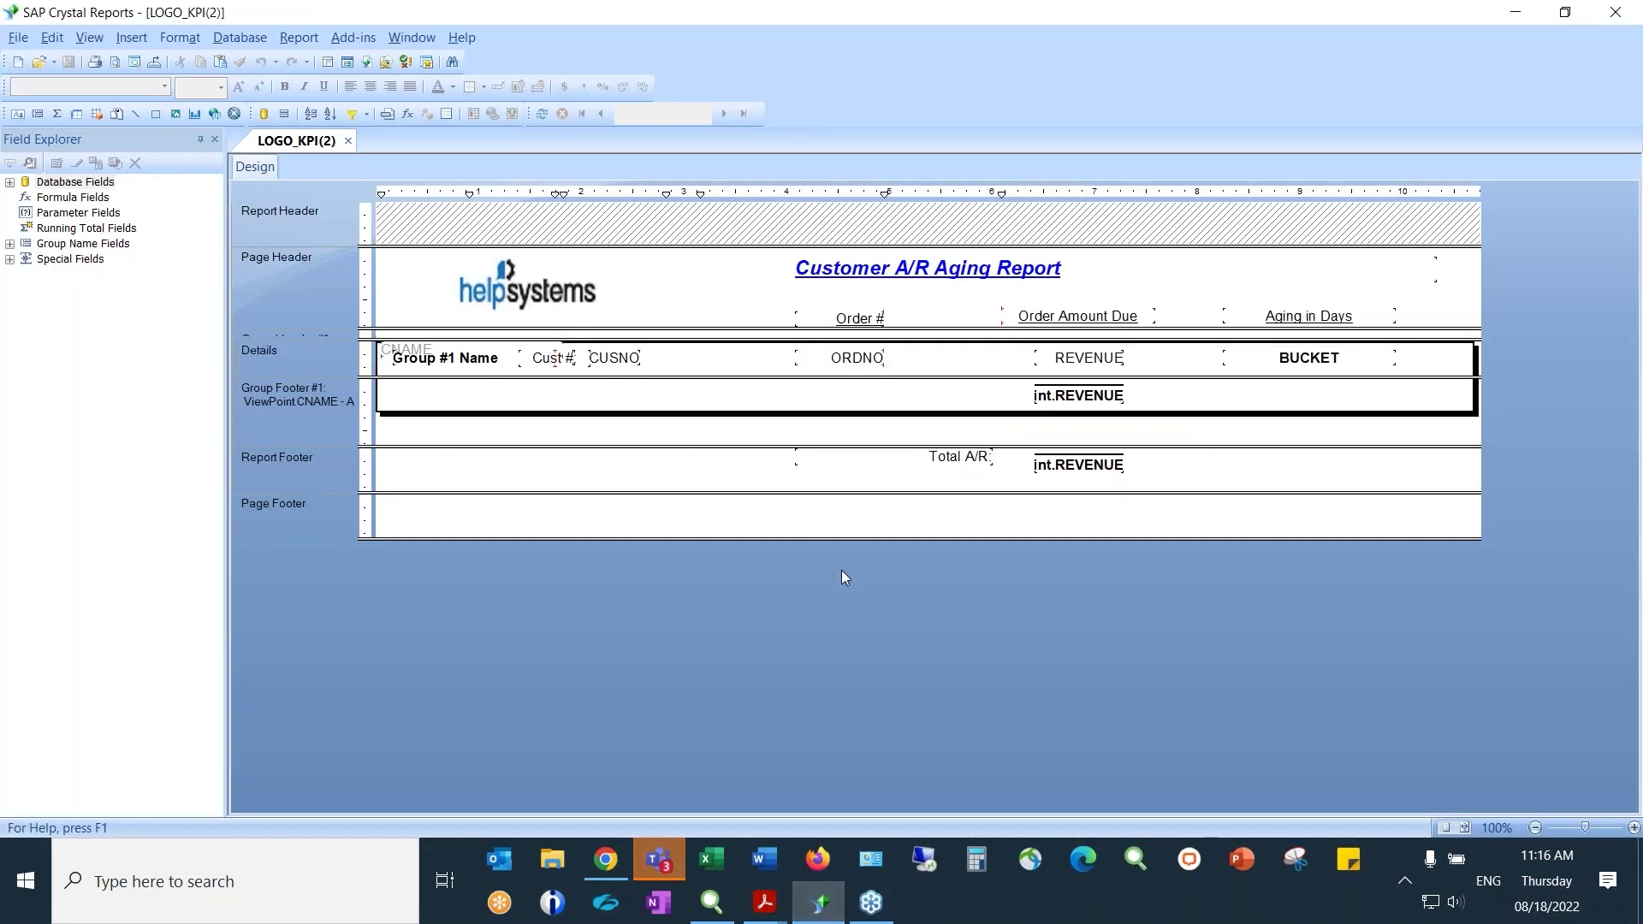
Draw a box about 2.9 by 0.6 inches around the helpsystems logo in the page header.
{"action": "left_click", "coordinate": [133, 38]}
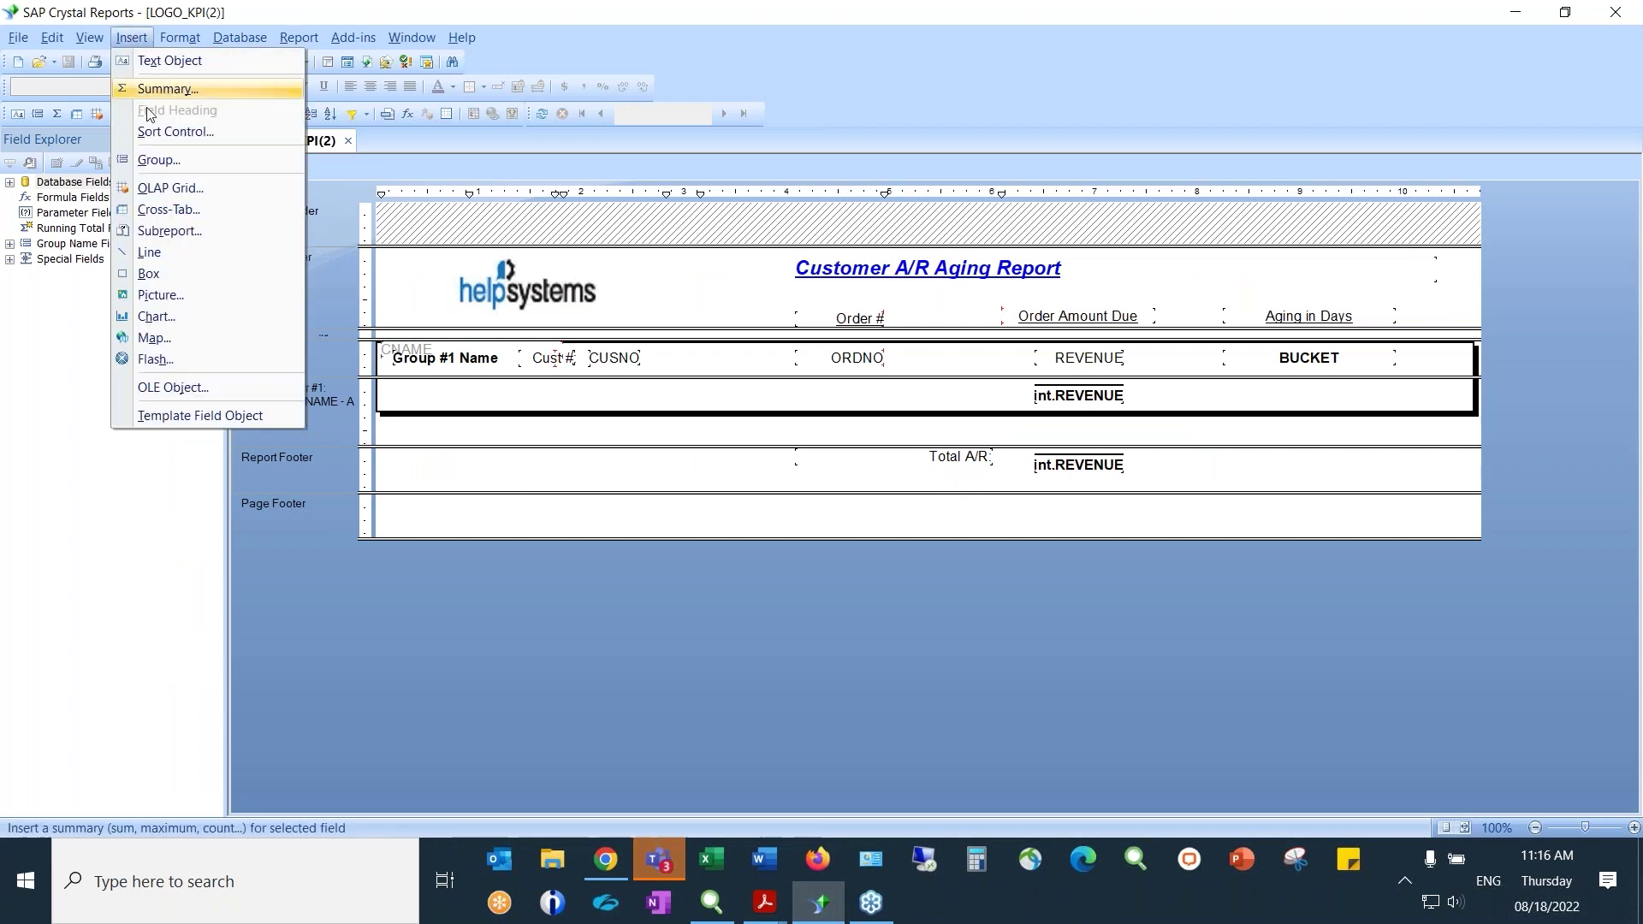
{"action": "left_click", "coordinate": [220, 280]}
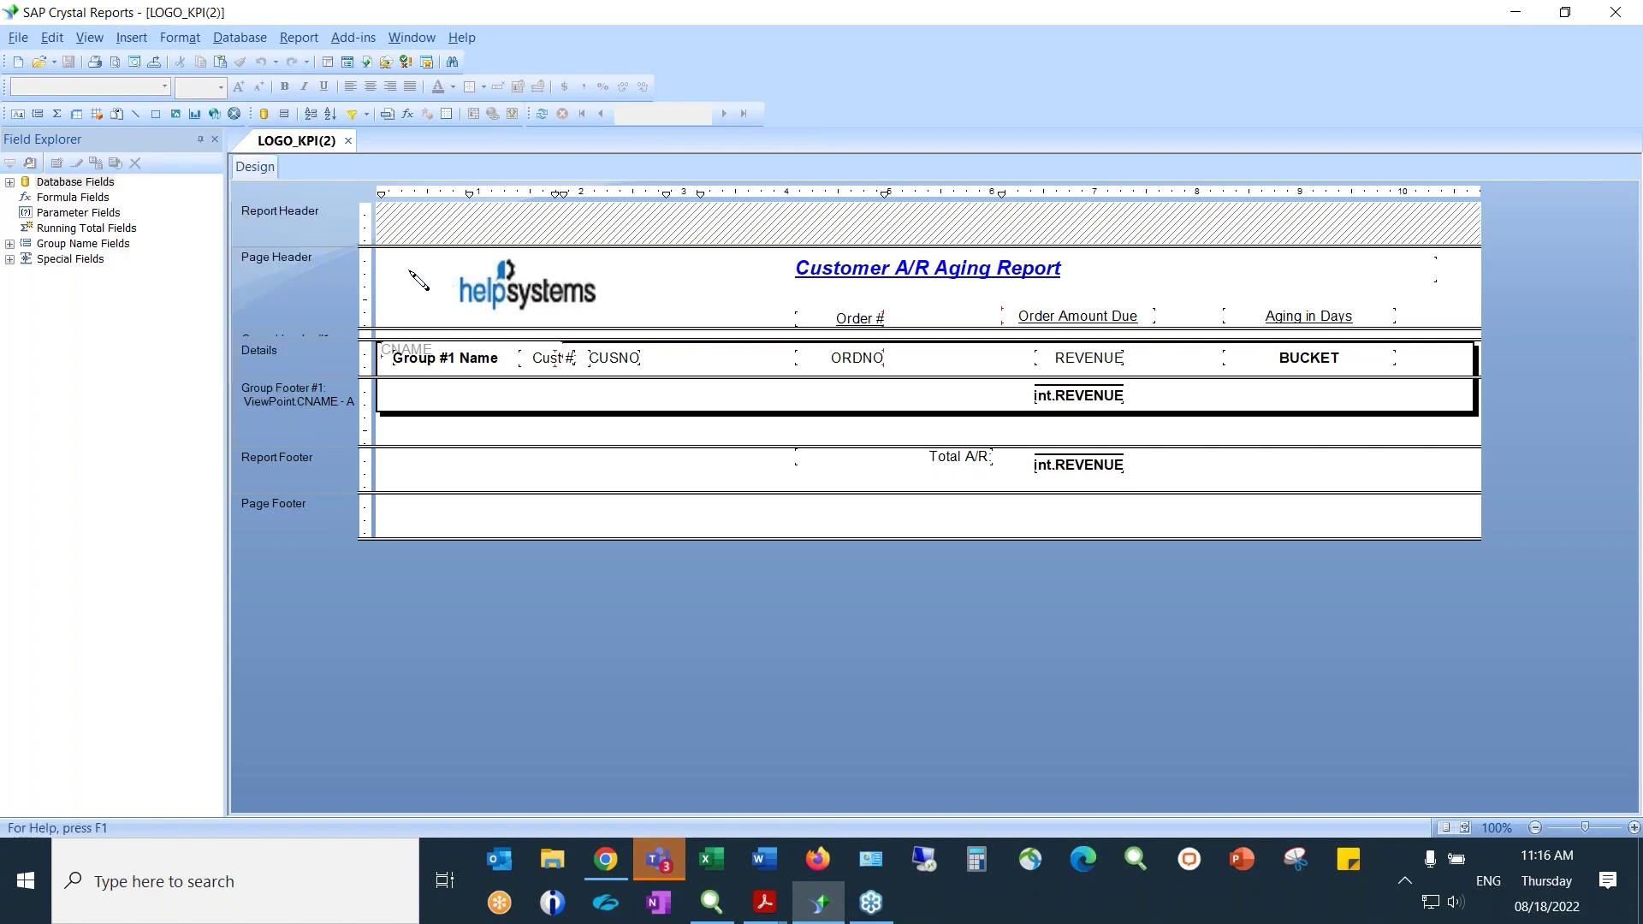
{"action": "mouse_move", "coordinate": [409, 259]}
{"action": "left_mouse_down"}
{"action": "mouse_move", "coordinate": [719, 336]}
{"action": "mouse_move", "coordinate": [710, 319]}
{"action": "left_mouse_up"}
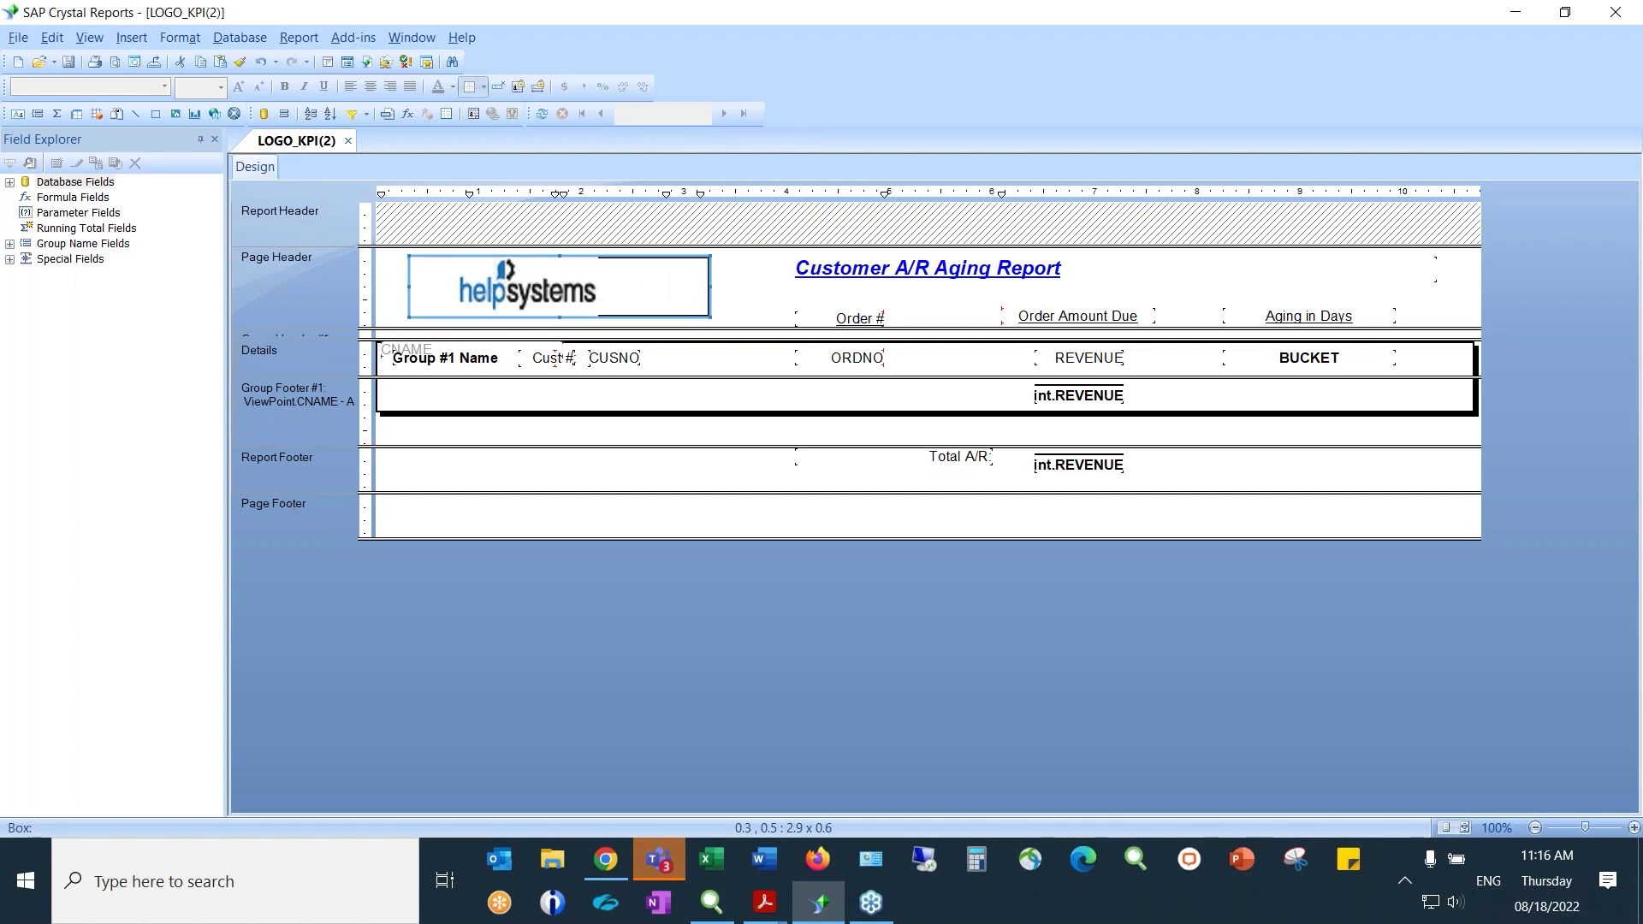
Review the border and fill formatting options of the box around the logo, then cancel.
{"action": "right_click", "coordinate": [709, 291]}
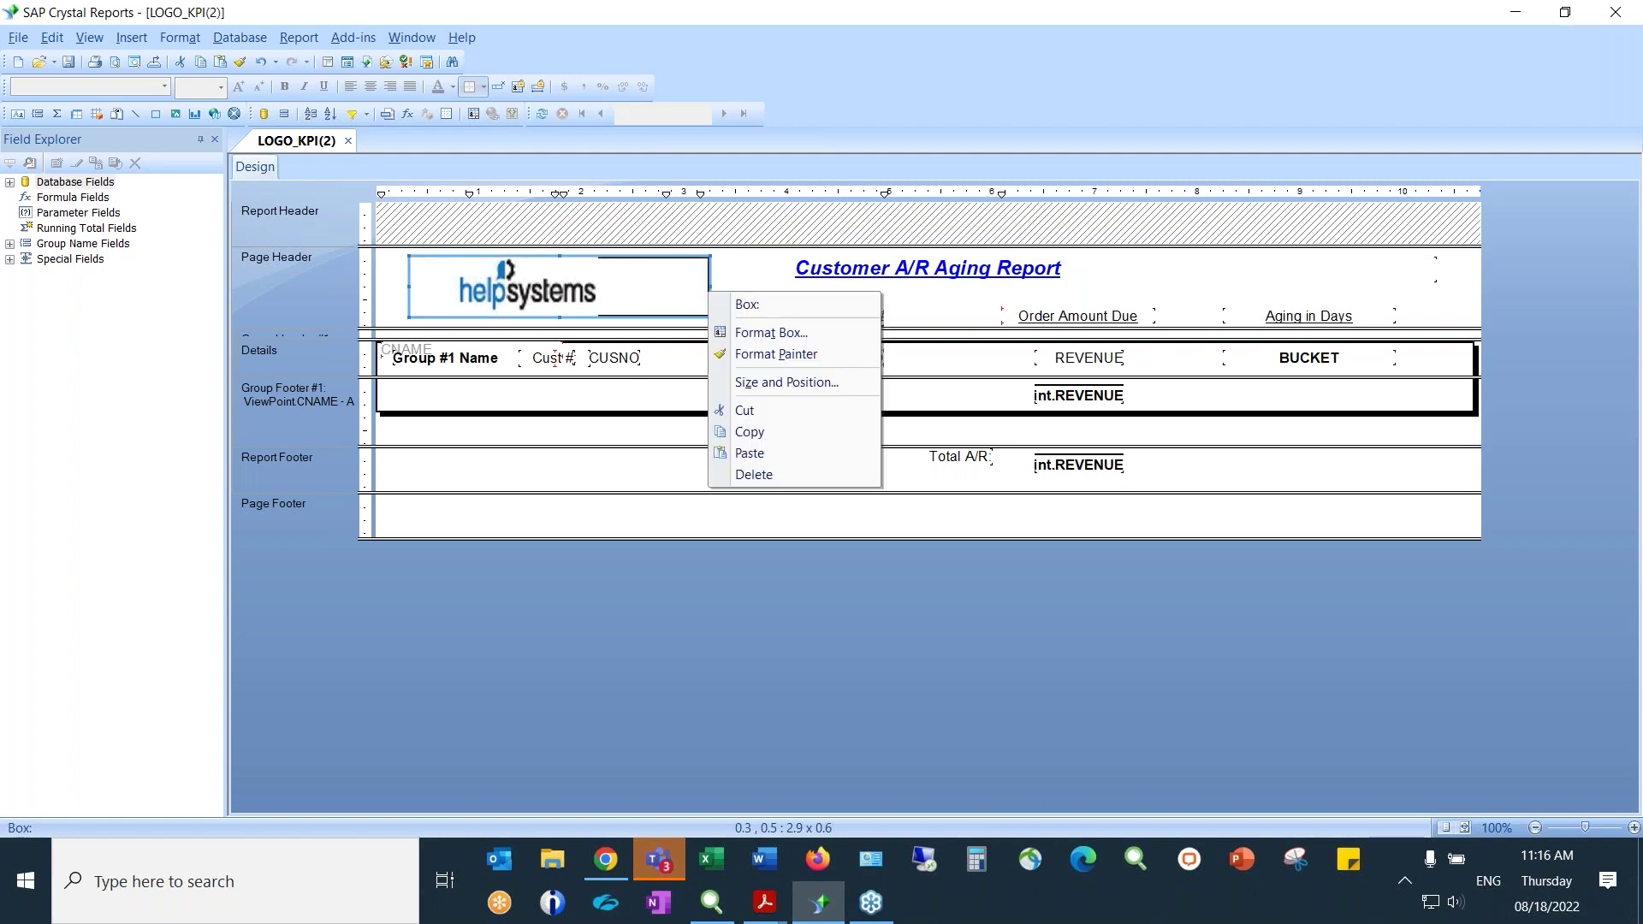
{"action": "left_click", "coordinate": [857, 330]}
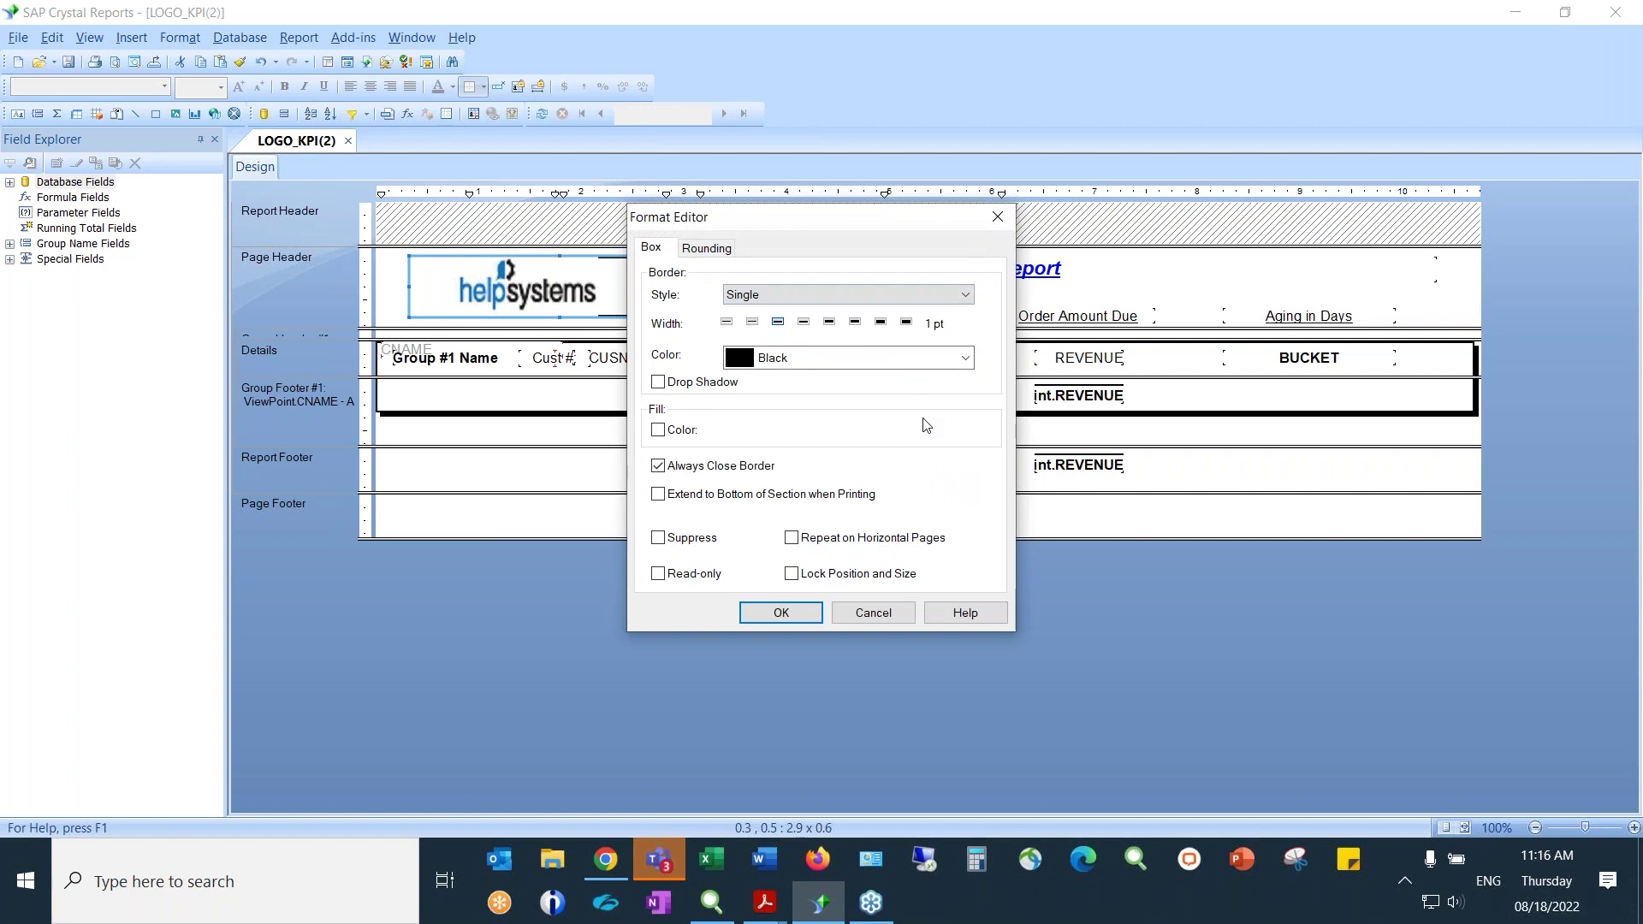
{"action": "left_click", "coordinate": [896, 622]}
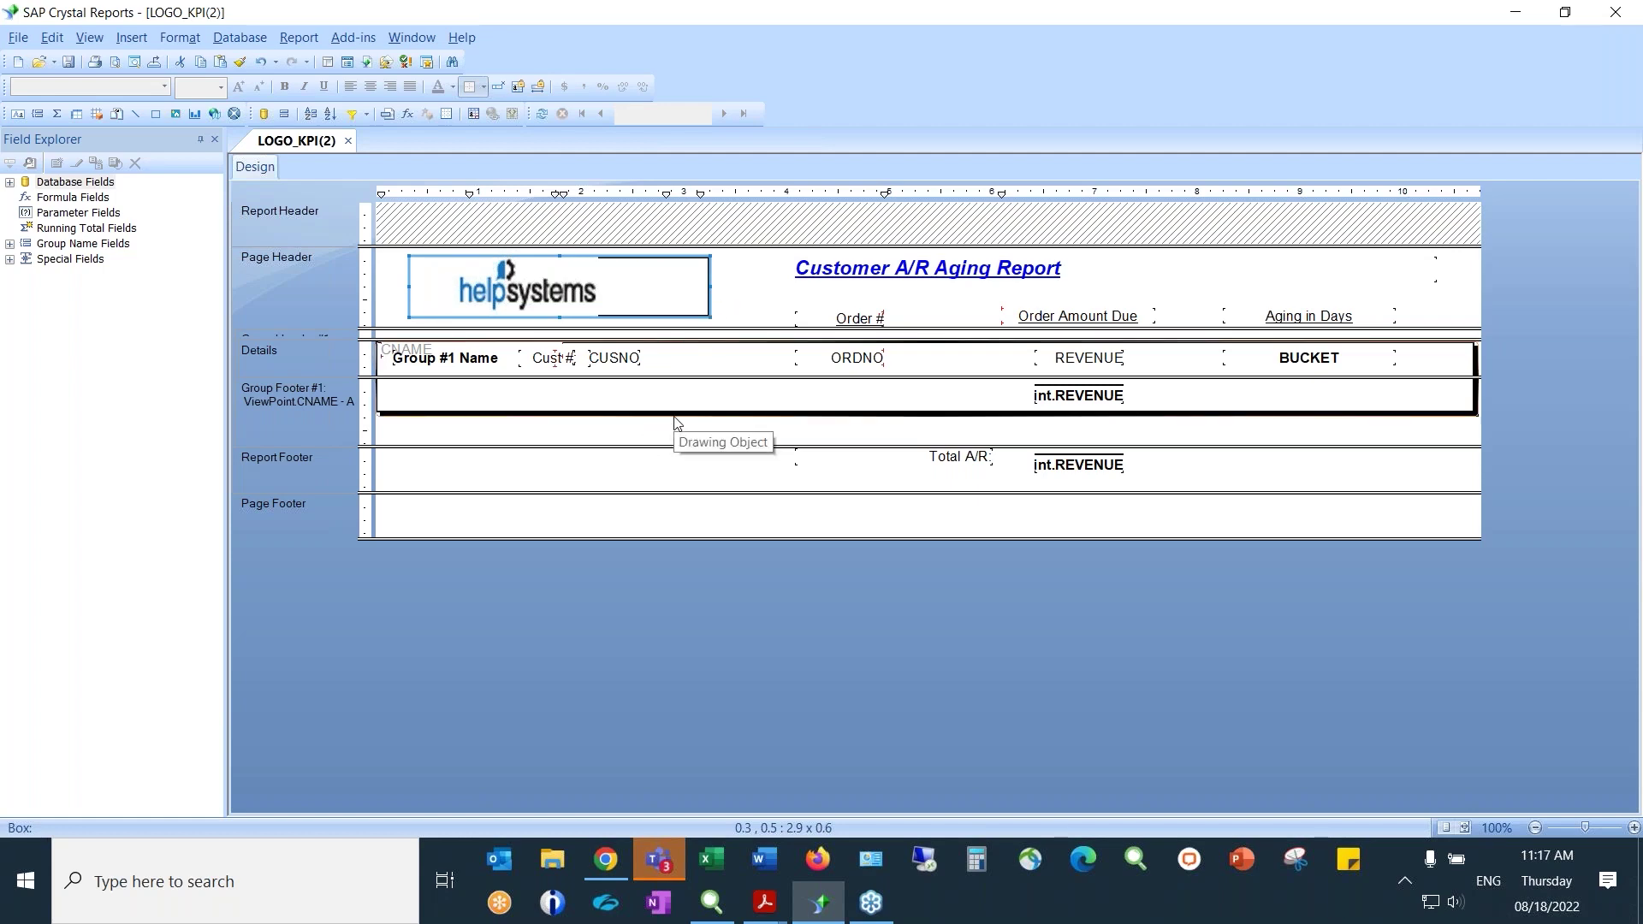
Undo the box drawn around the helpsystems logo.
{"action": "left_click", "coordinate": [262, 62]}
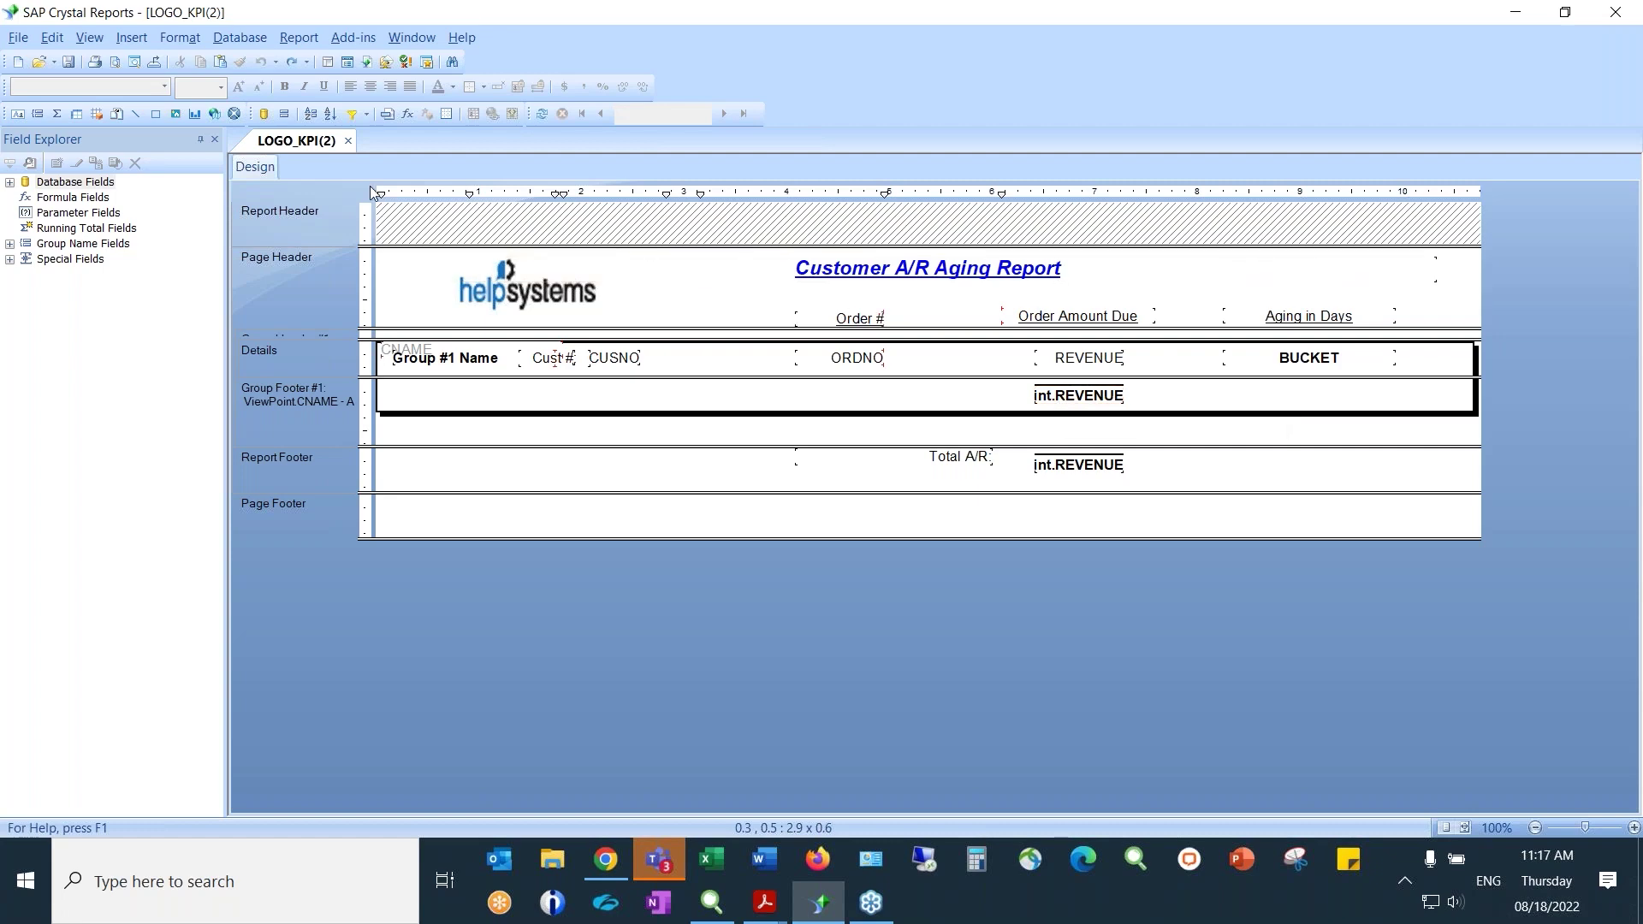
Set up a summary with the Sum of ViewPoint.REVENUE located at Group #1: ViewPoint.CNAME, then cancel without inserting it.
{"action": "left_click", "coordinate": [131, 38]}
{"action": "left_click", "coordinate": [164, 88]}
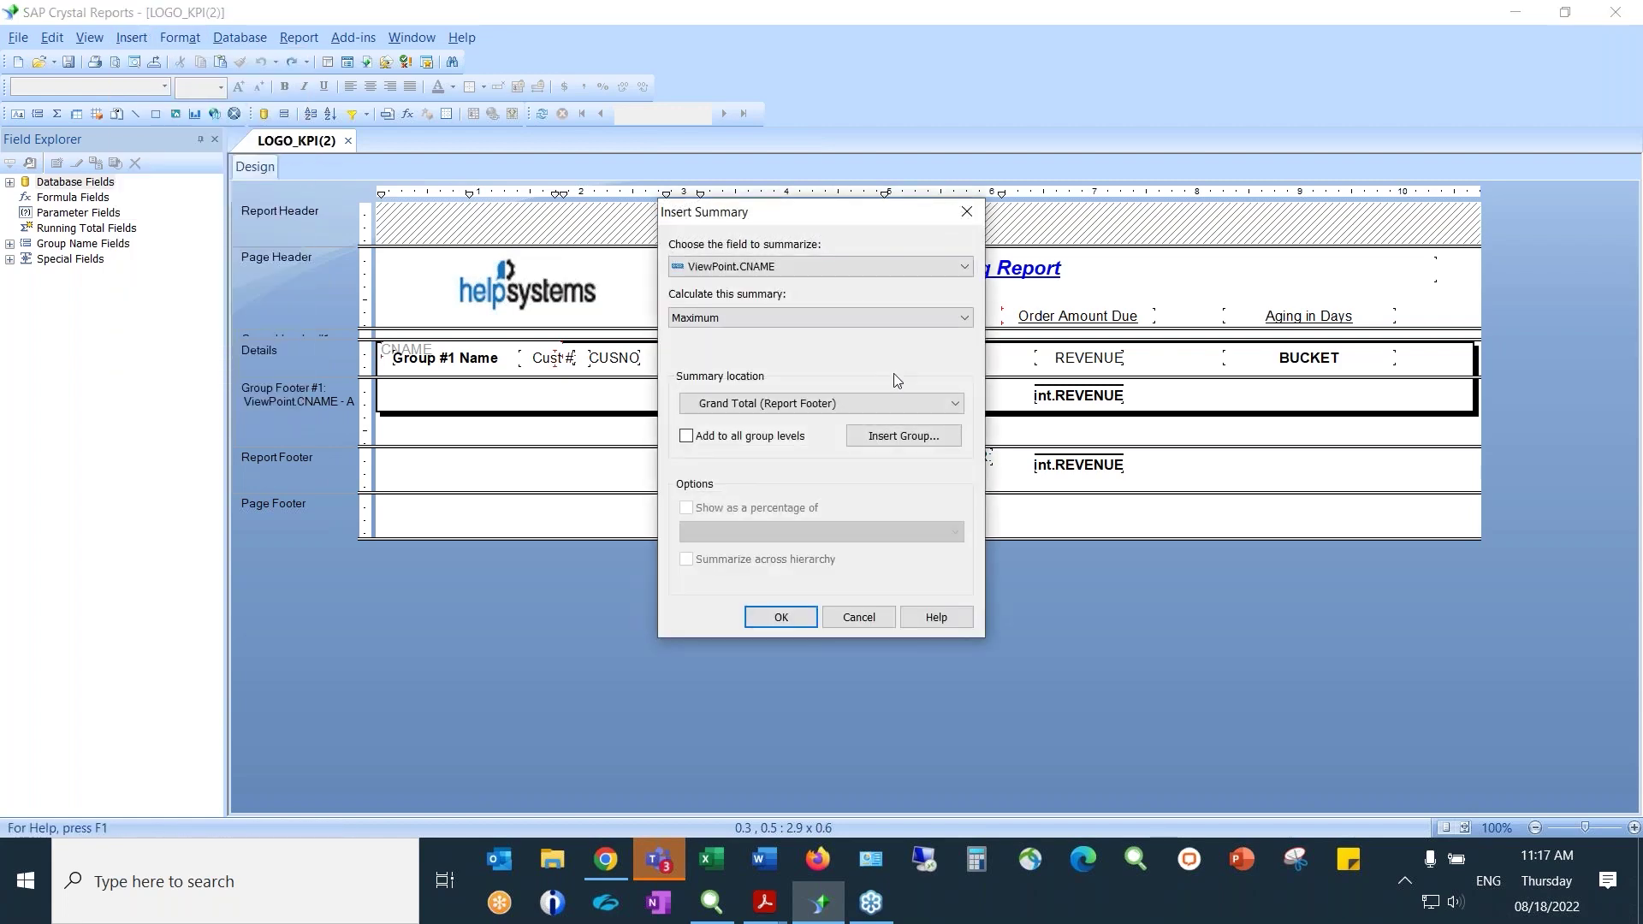
{"action": "left_click", "coordinate": [813, 265]}
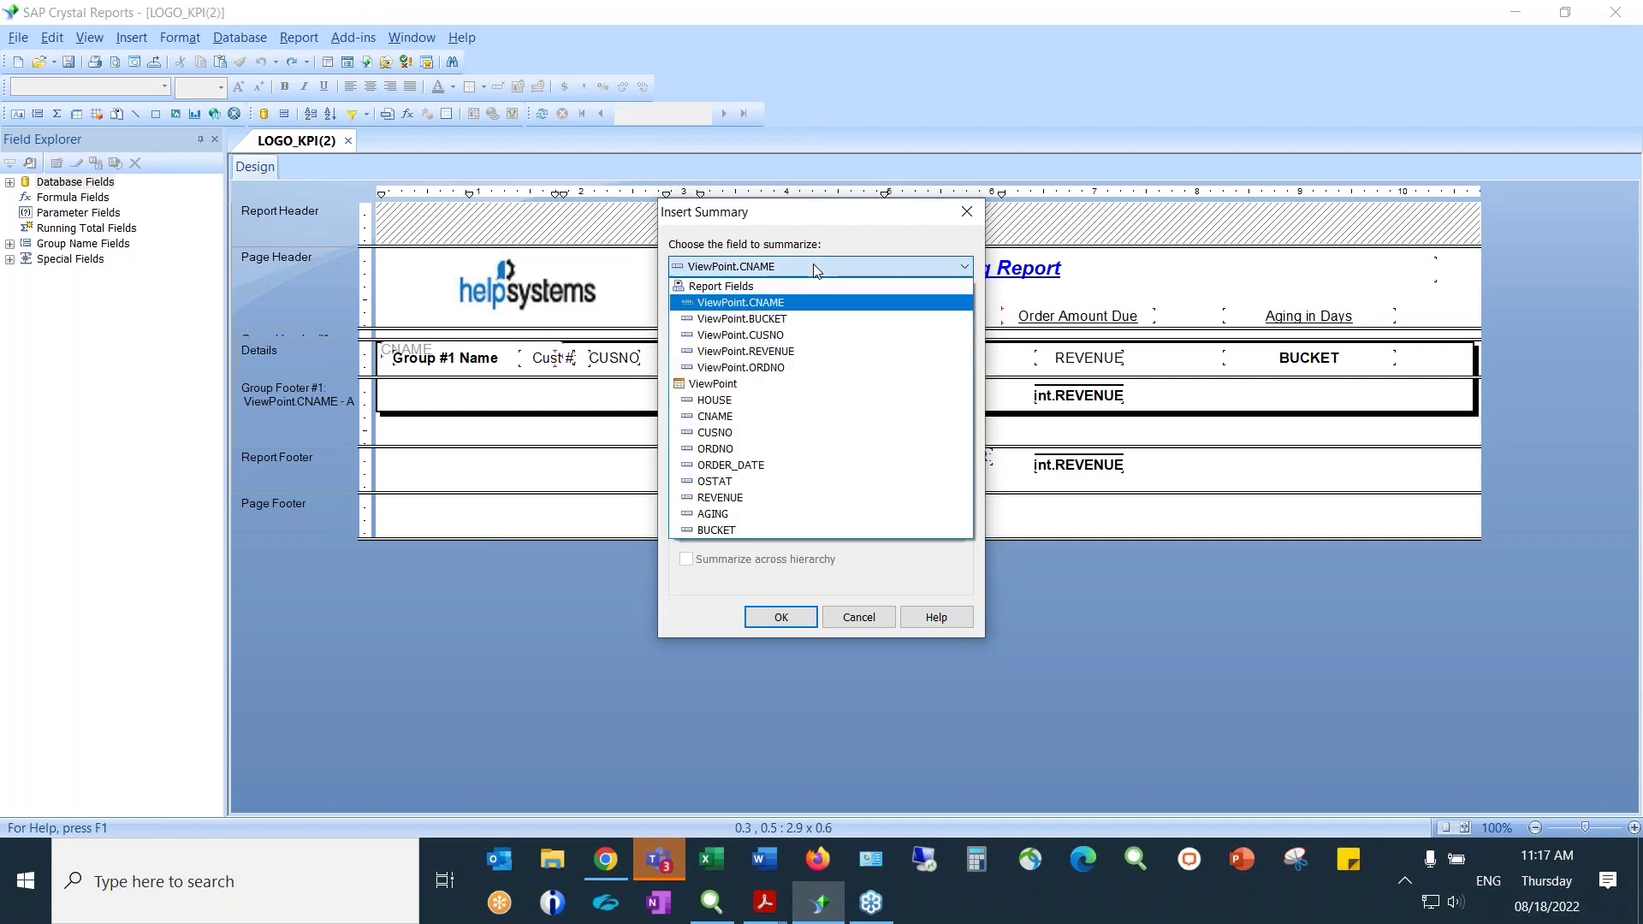
{"action": "left_click", "coordinate": [778, 351]}
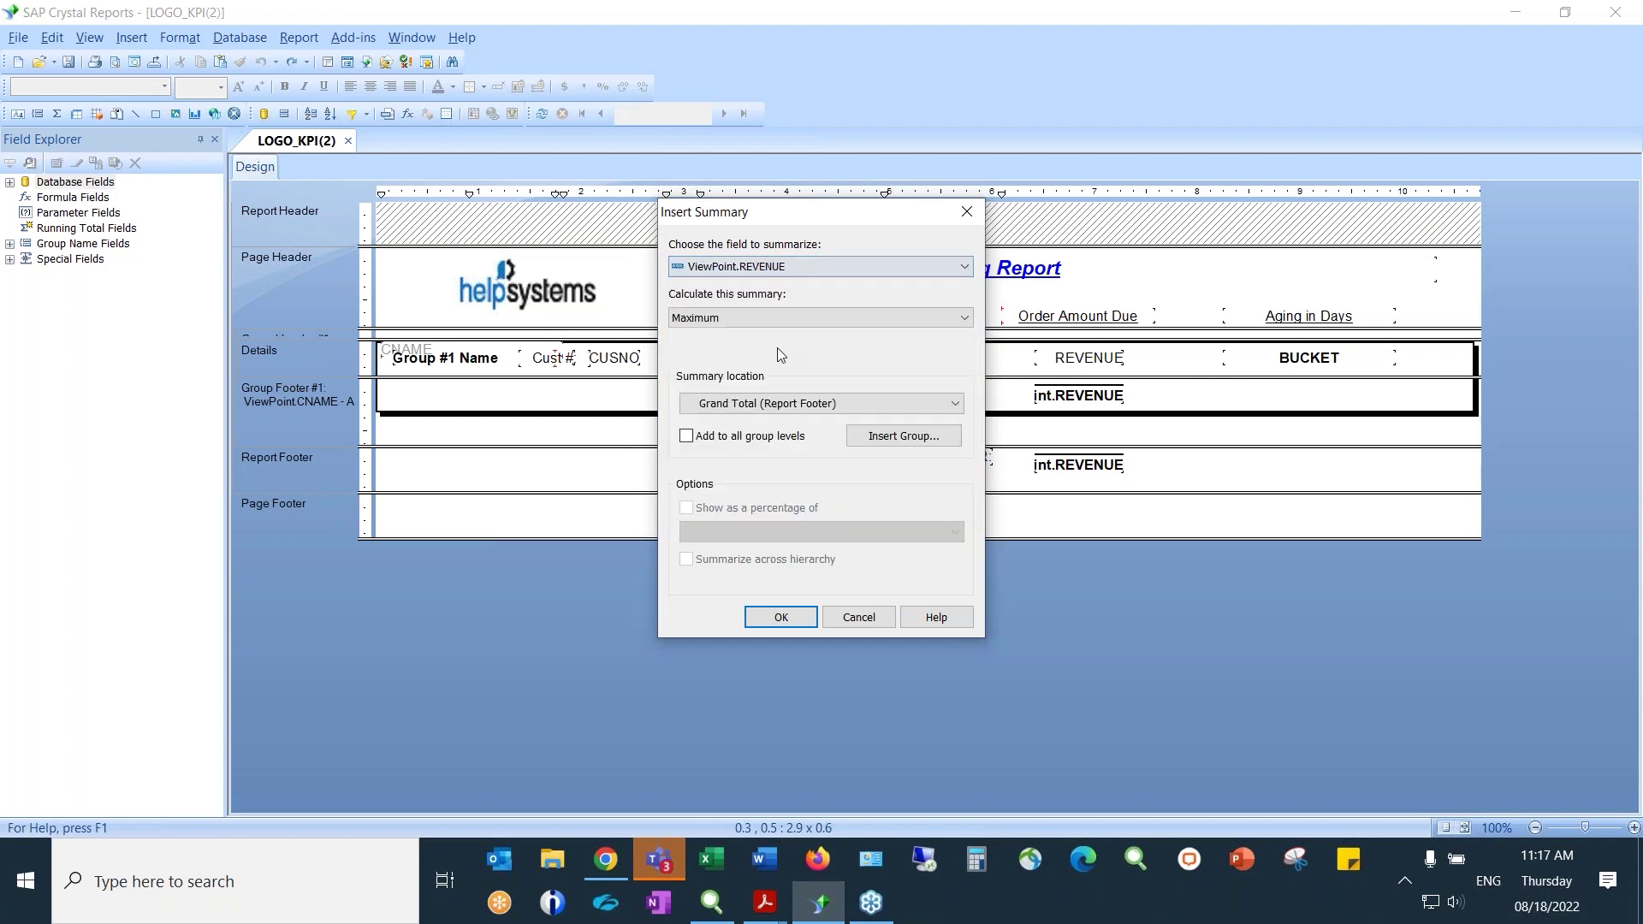
{"action": "left_click", "coordinate": [827, 319]}
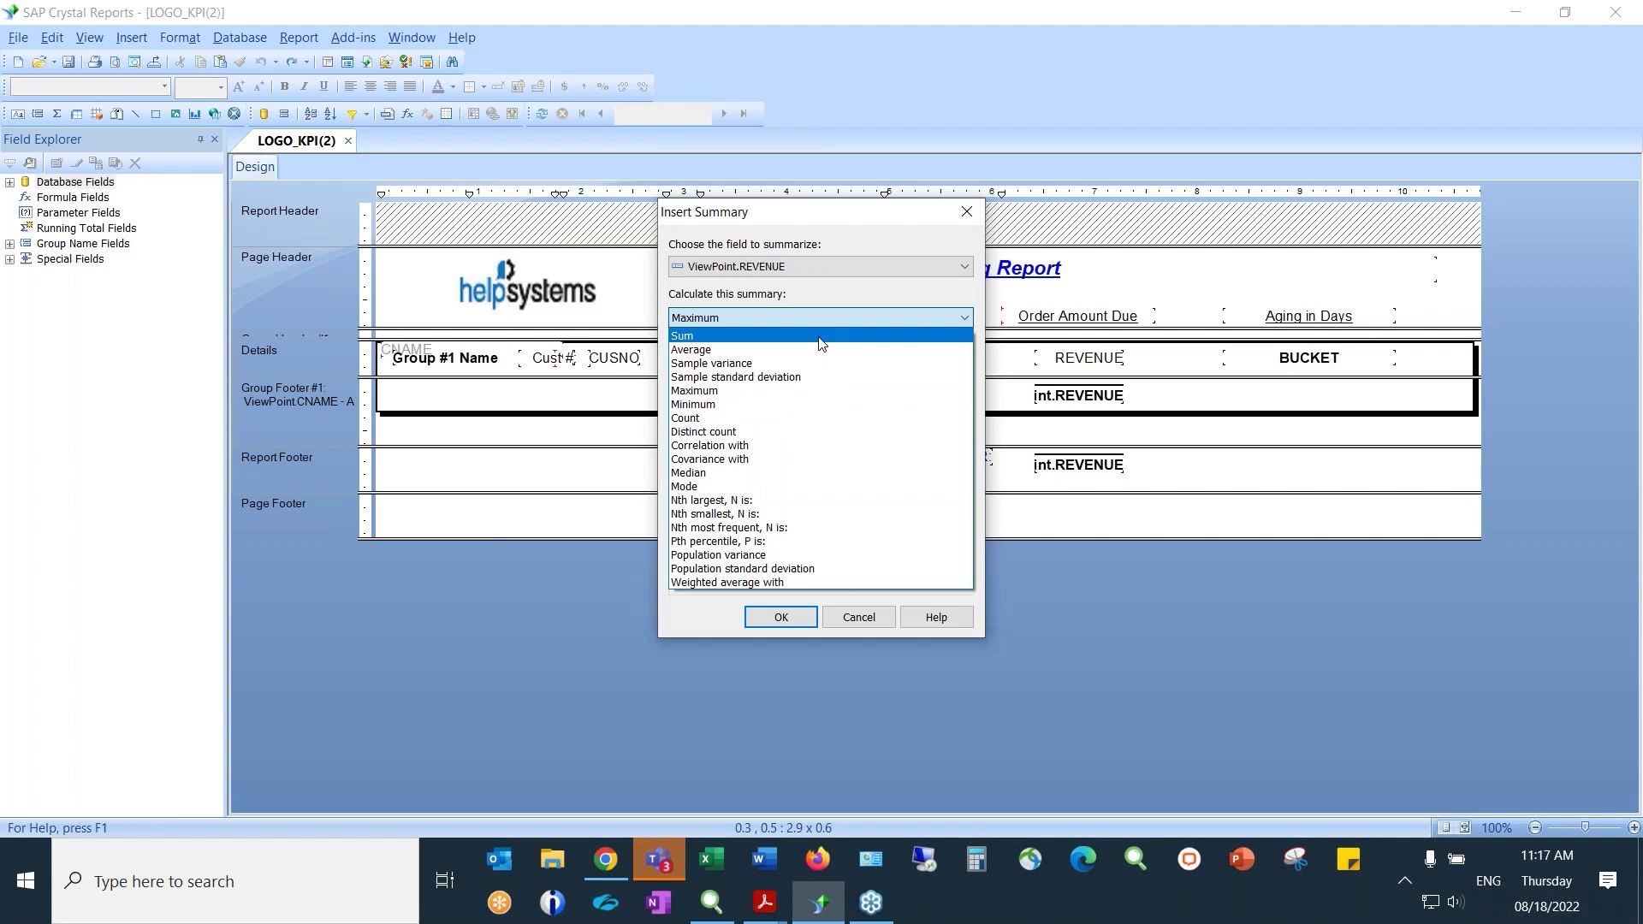
{"action": "left_click", "coordinate": [820, 337]}
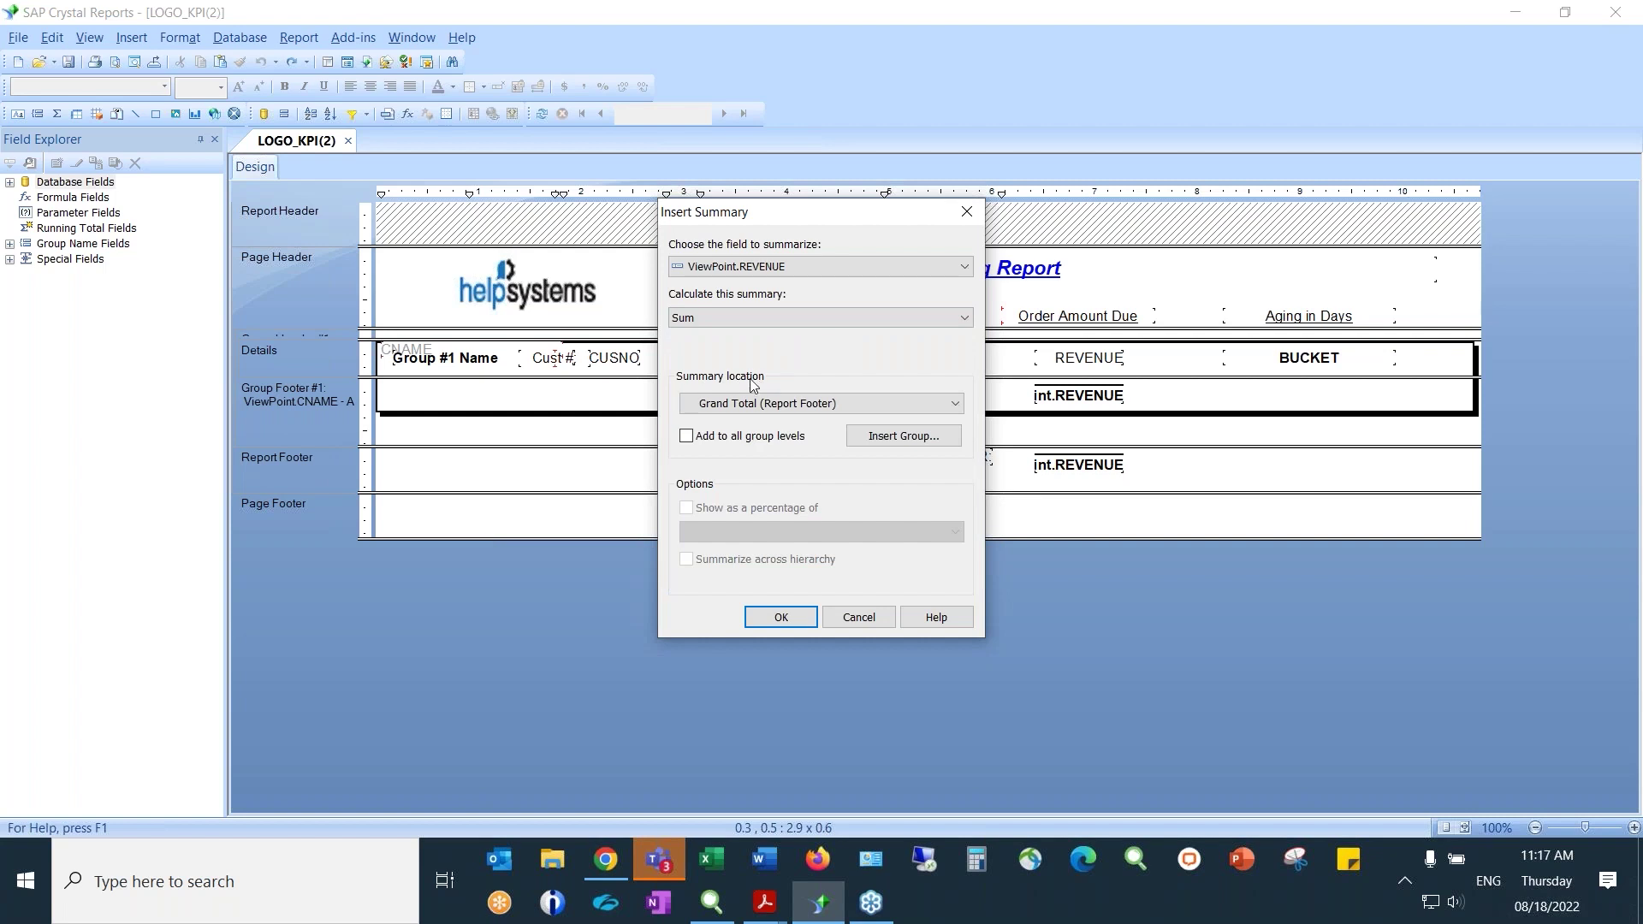
{"action": "left_click", "coordinate": [790, 409]}
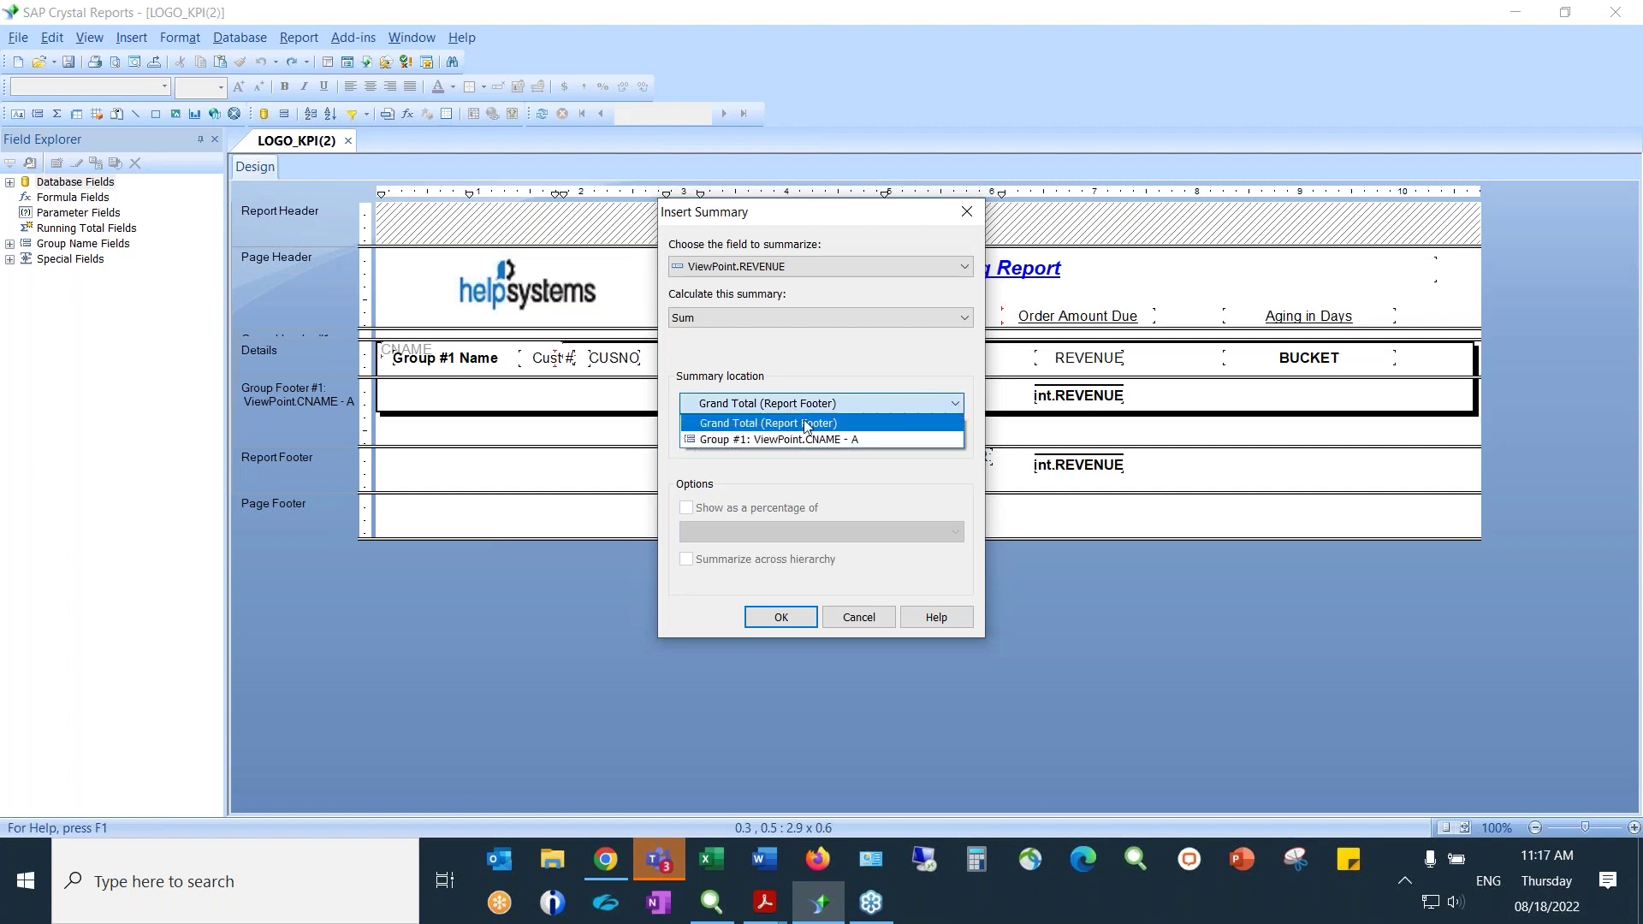
{"action": "left_click", "coordinate": [870, 438]}
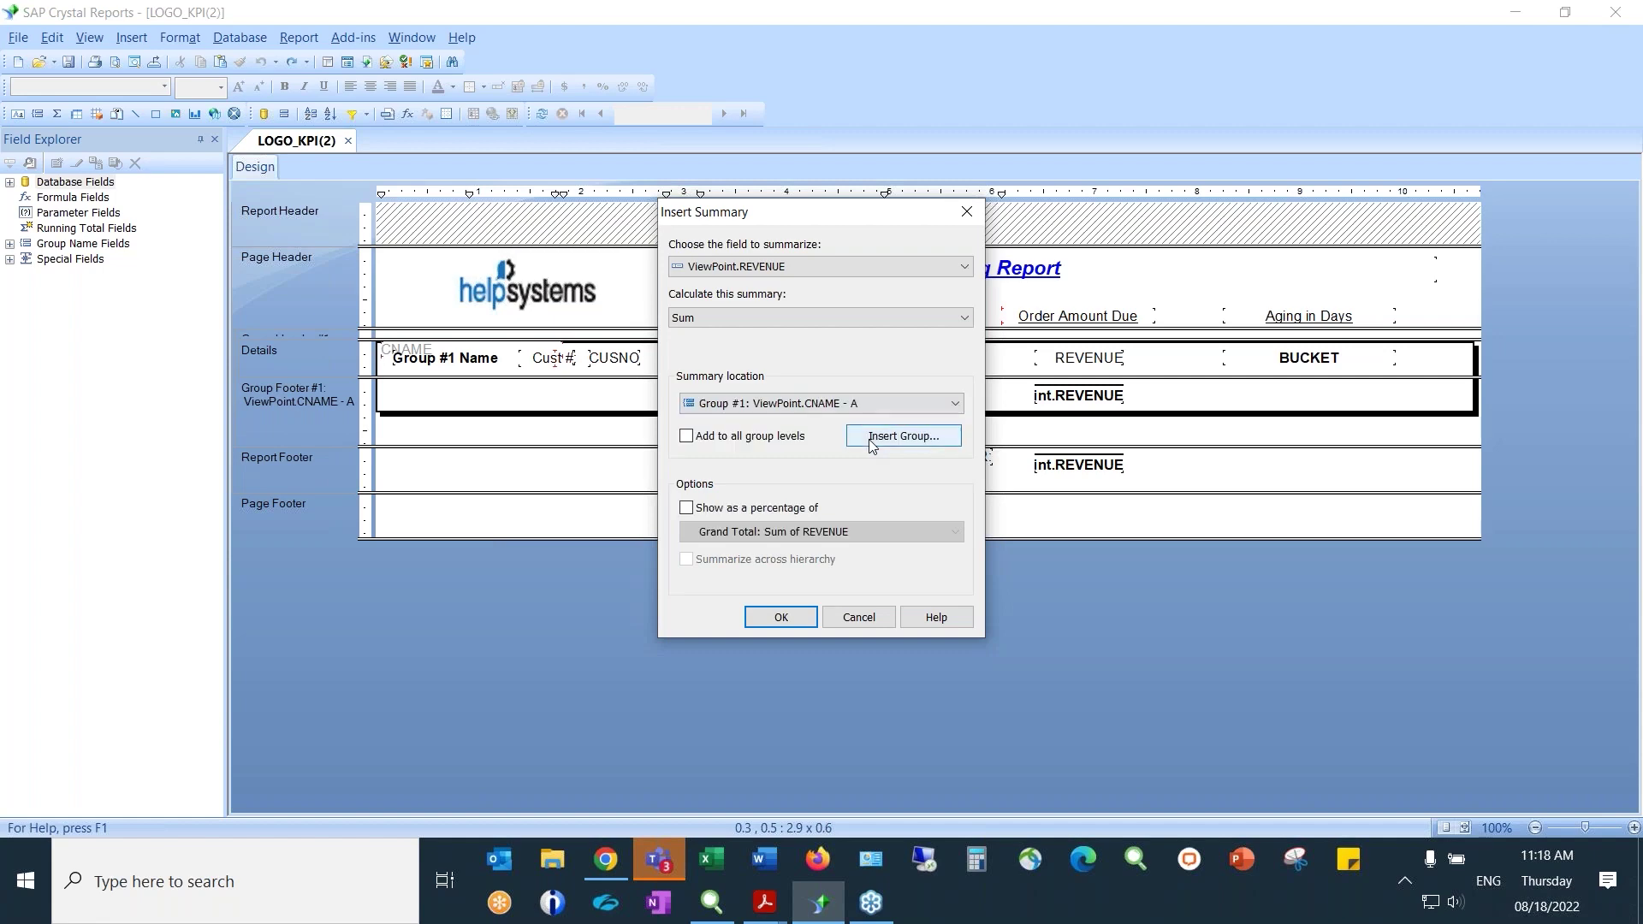
{"action": "left_click", "coordinate": [845, 625]}
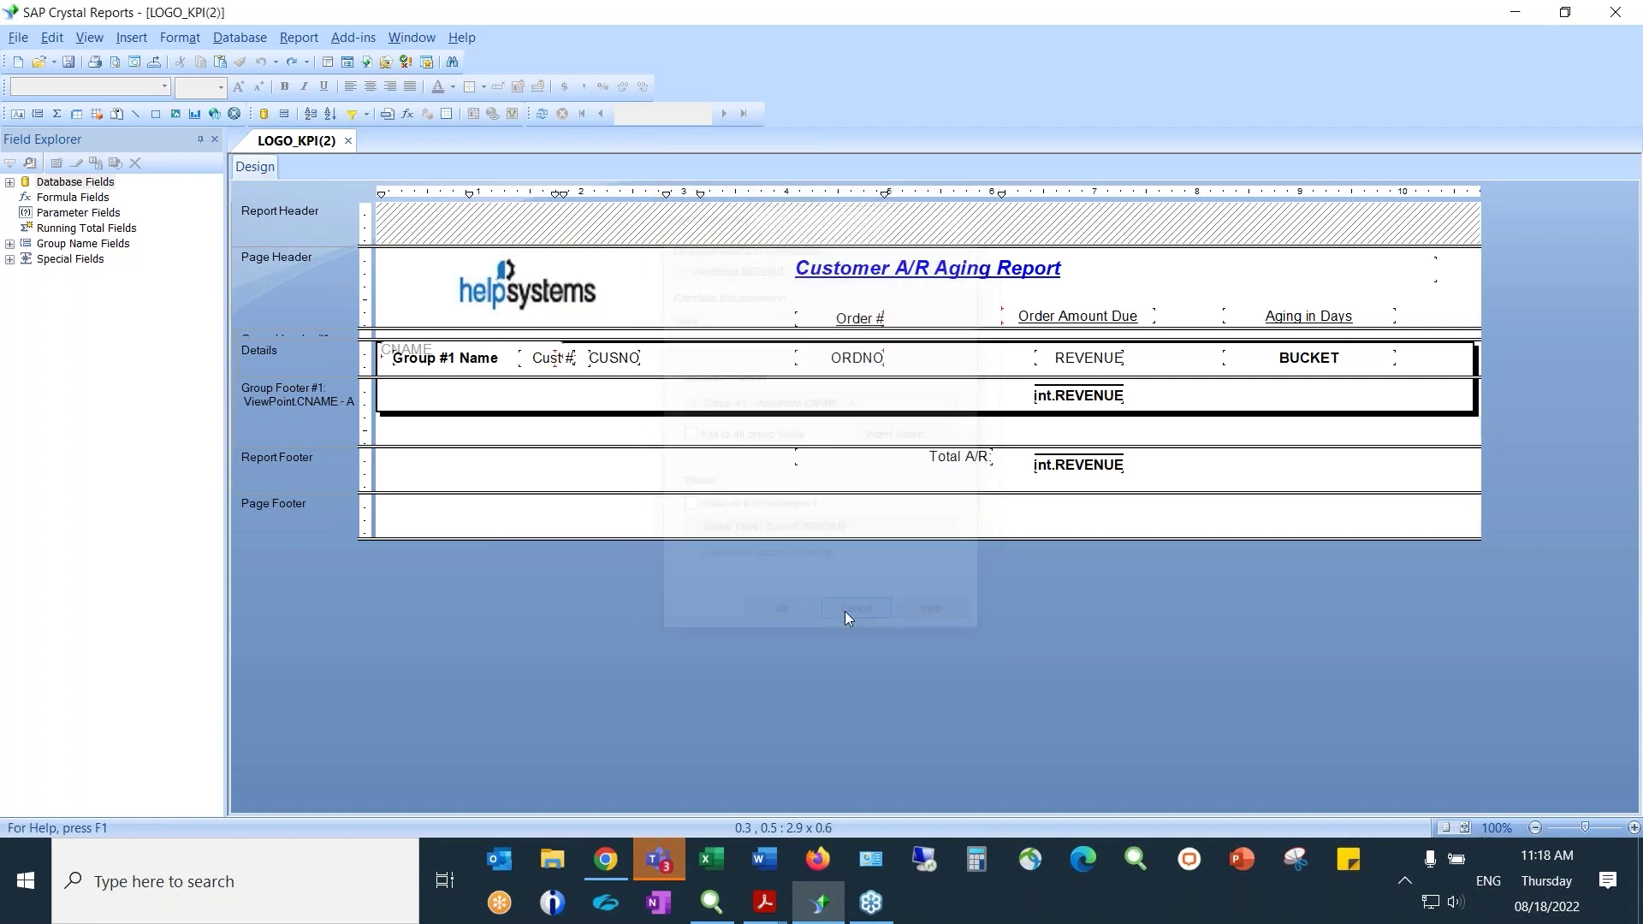
Compare the customer subtotals and logo in LOGO_KPI.pdf in Adobe Acrobat Reader with the report design in Crystal Reports.
{"action": "mouse_move", "coordinate": [775, 918]}
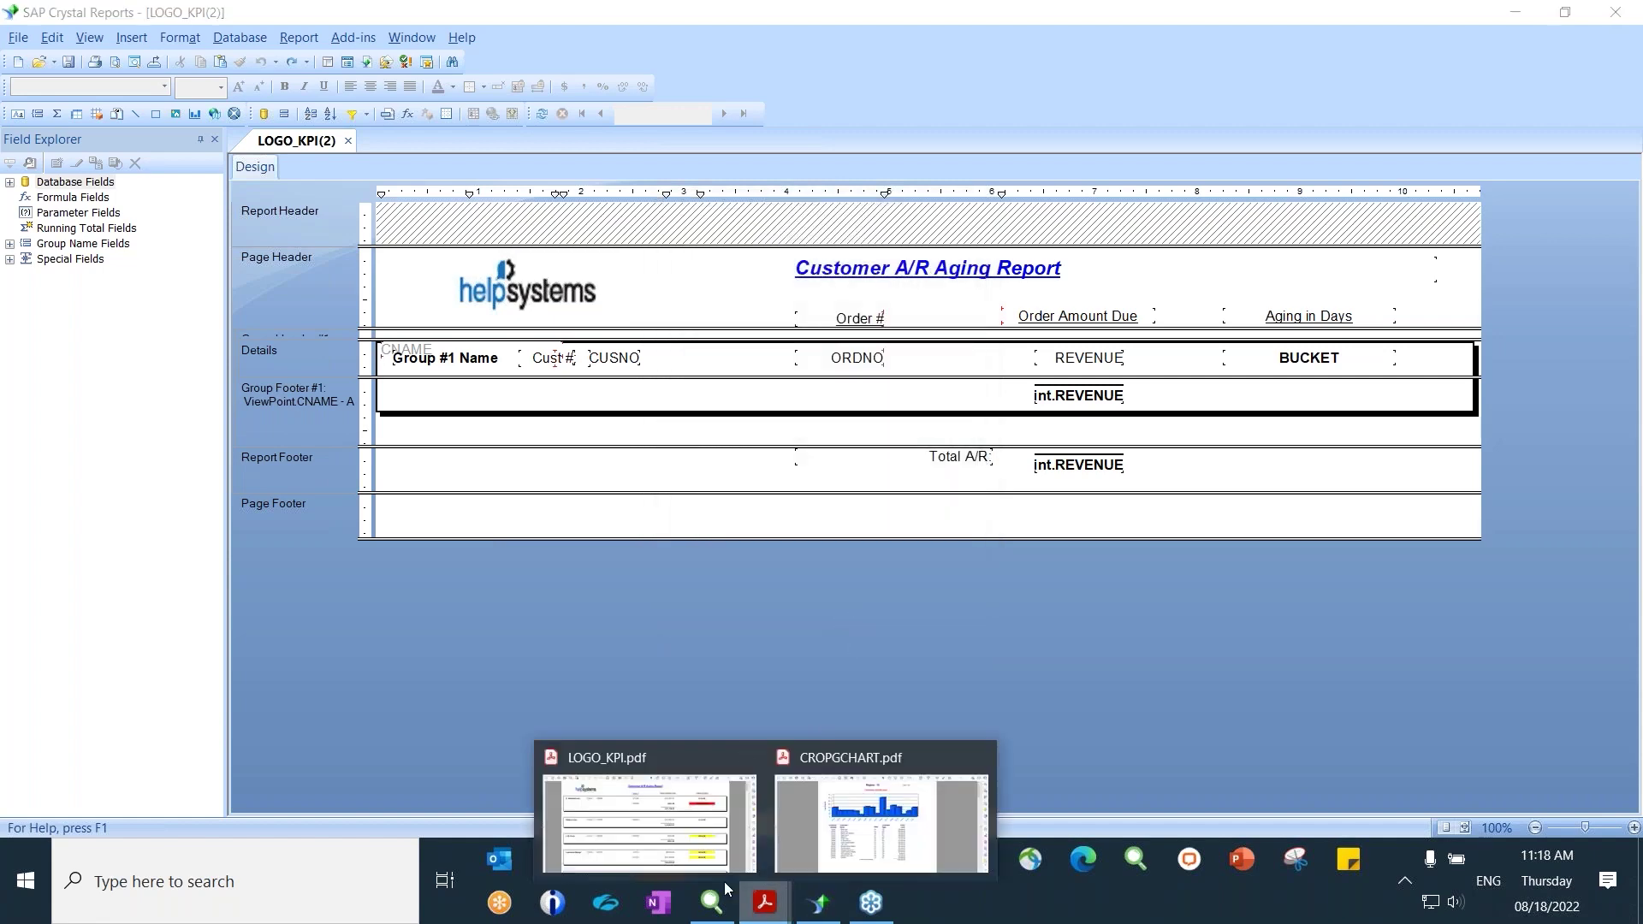
{"action": "left_click", "coordinate": [646, 807]}
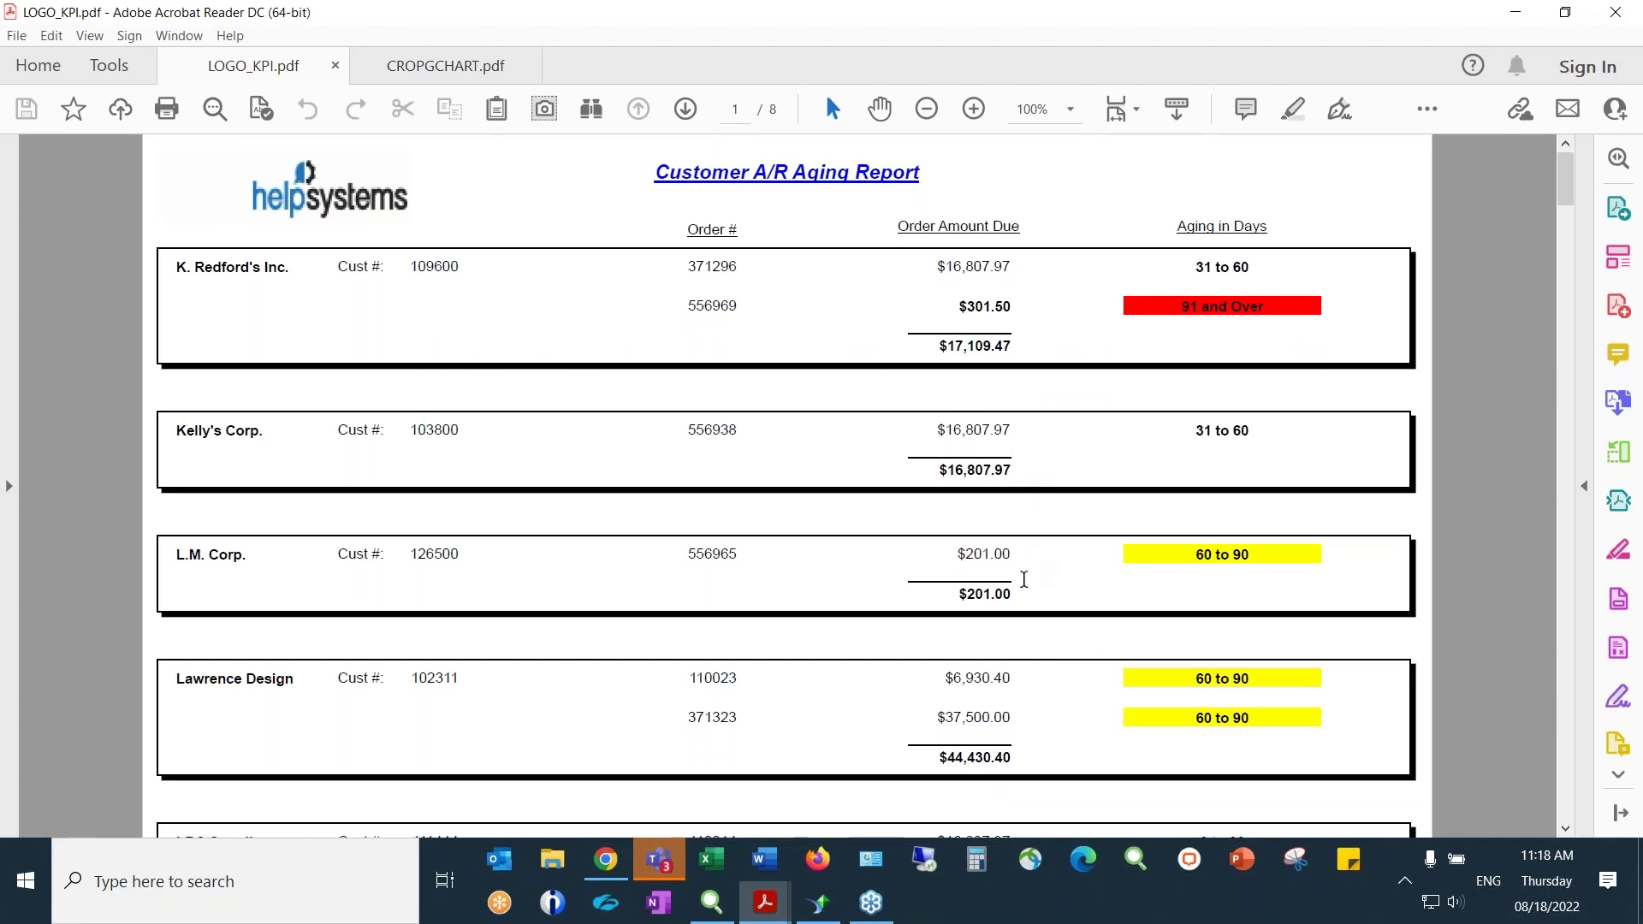
{"action": "left_click", "coordinate": [836, 902]}
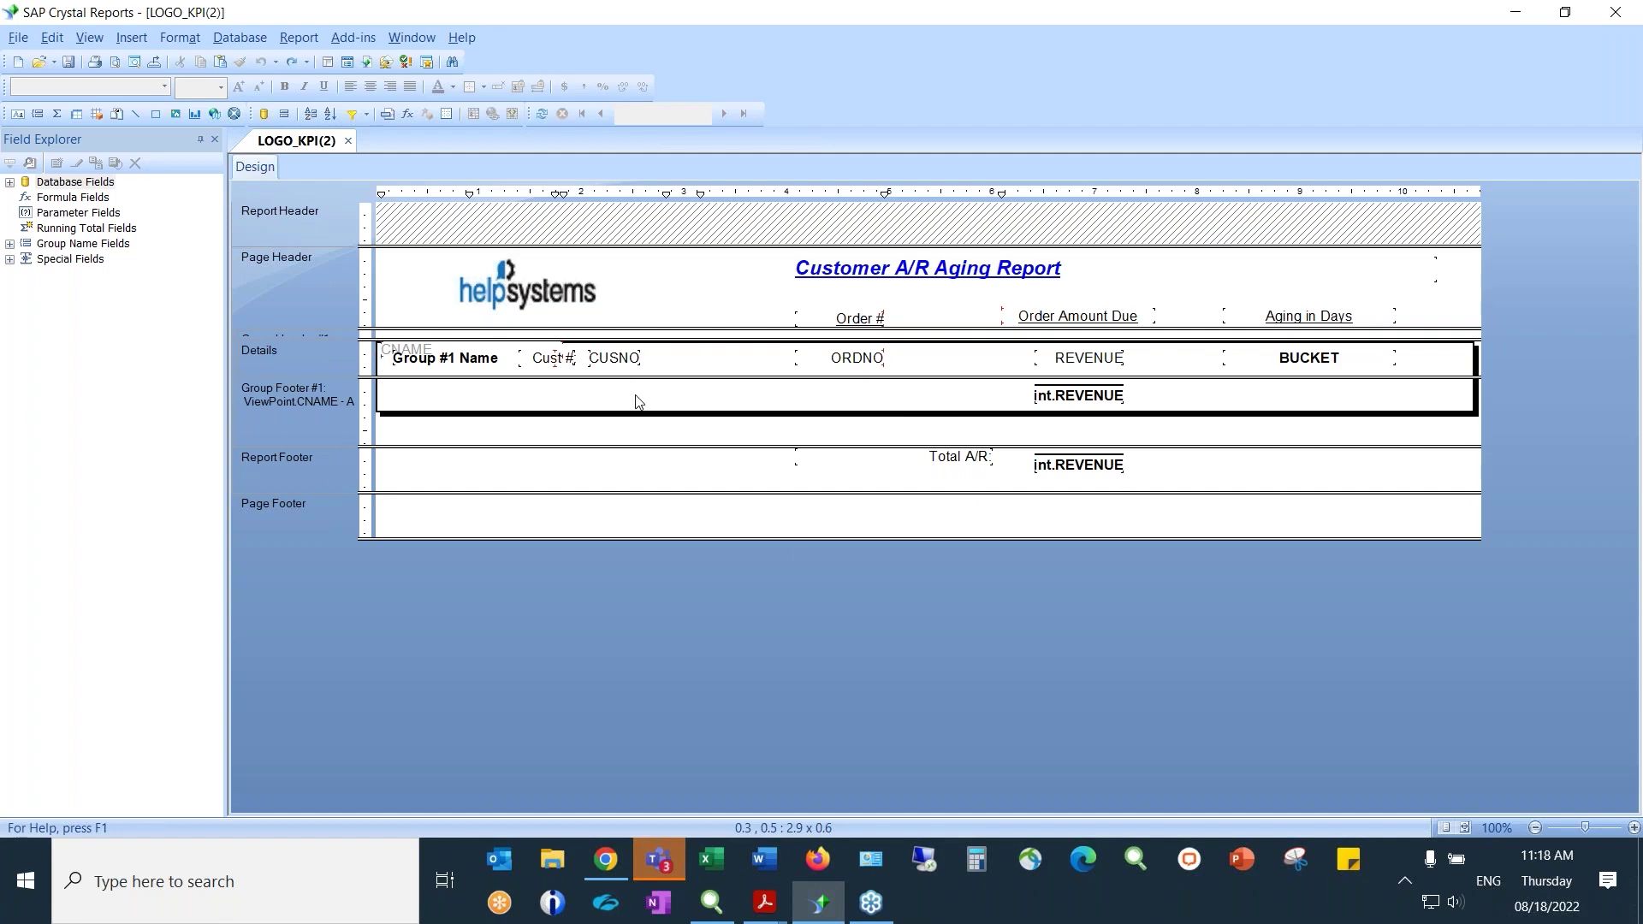
{"action": "mouse_move", "coordinate": [773, 904]}
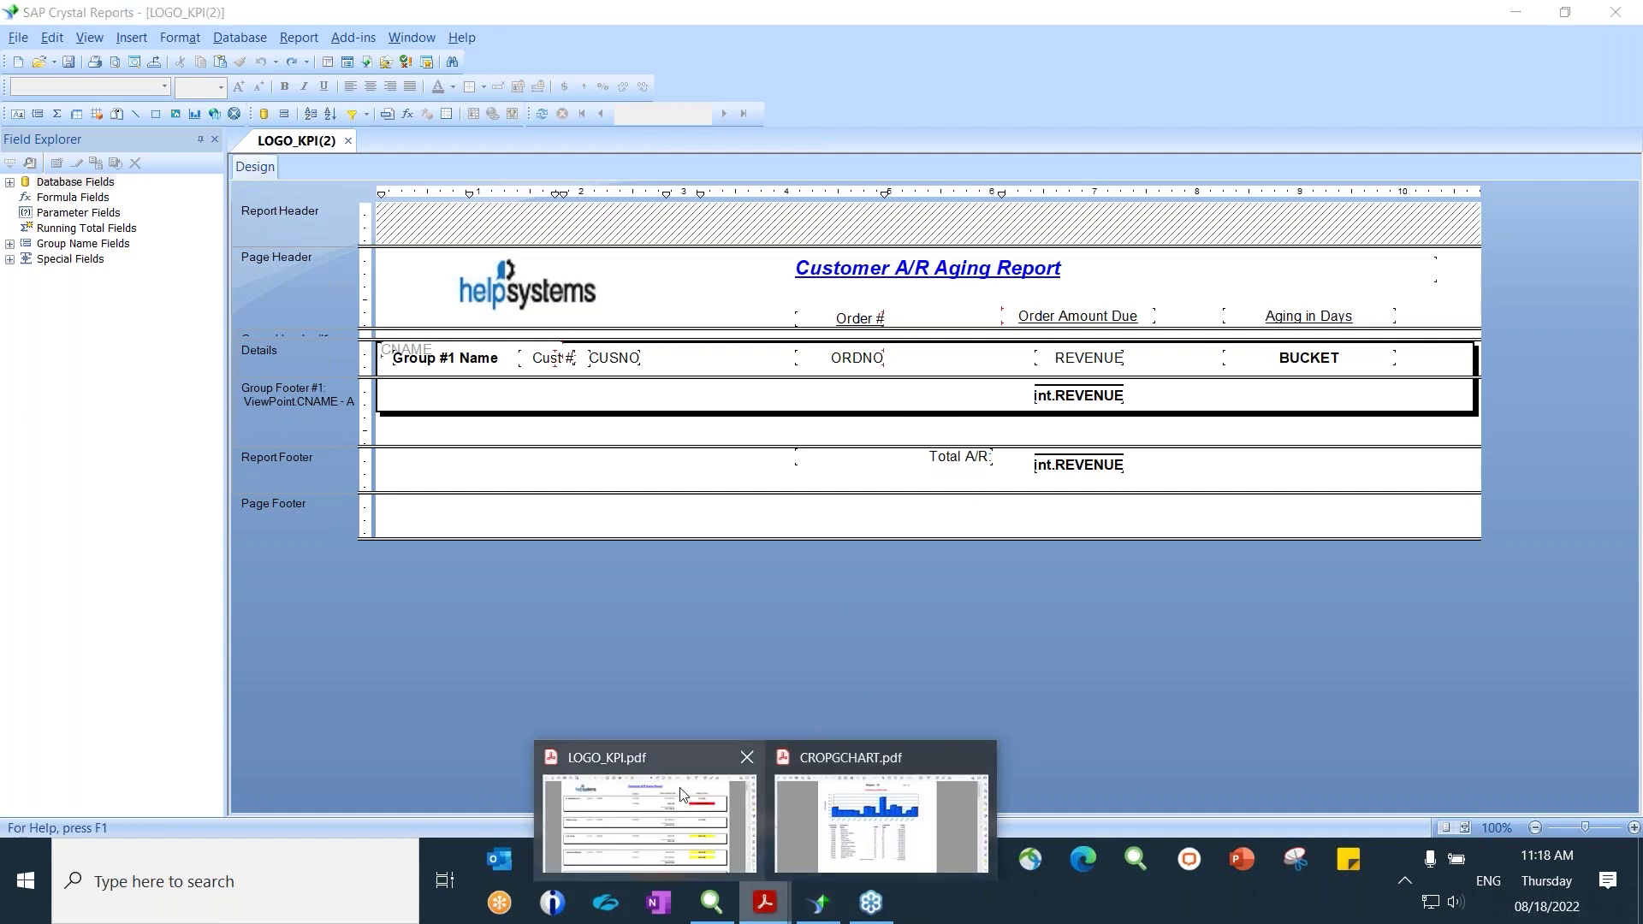
{"action": "left_click", "coordinate": [647, 804]}
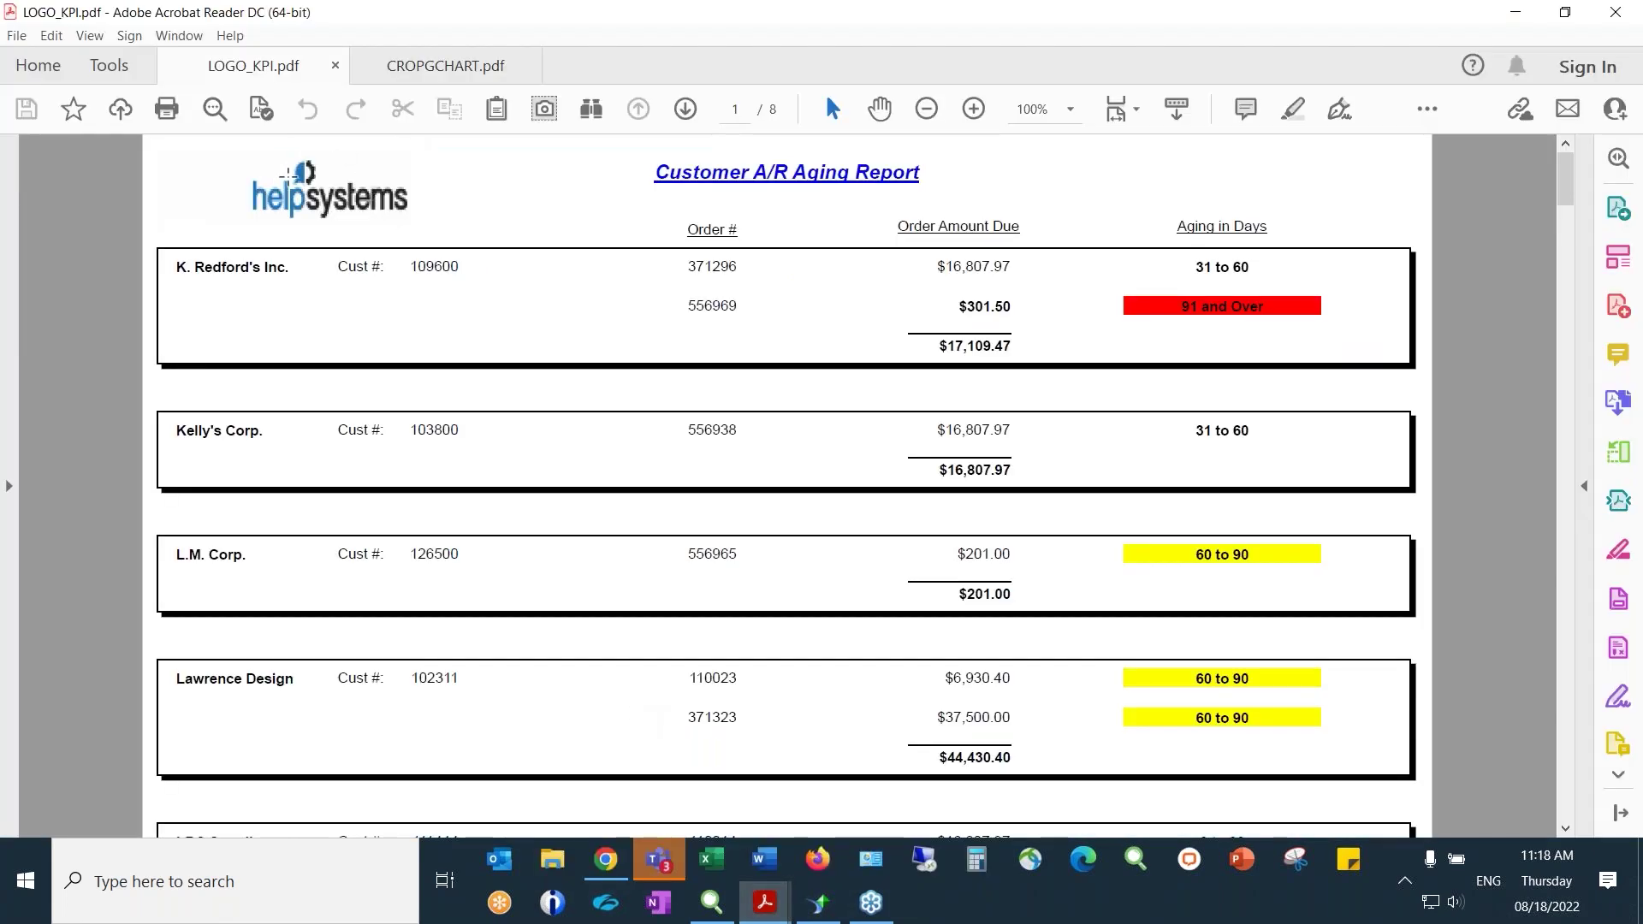
{"action": "left_click", "coordinate": [819, 901]}
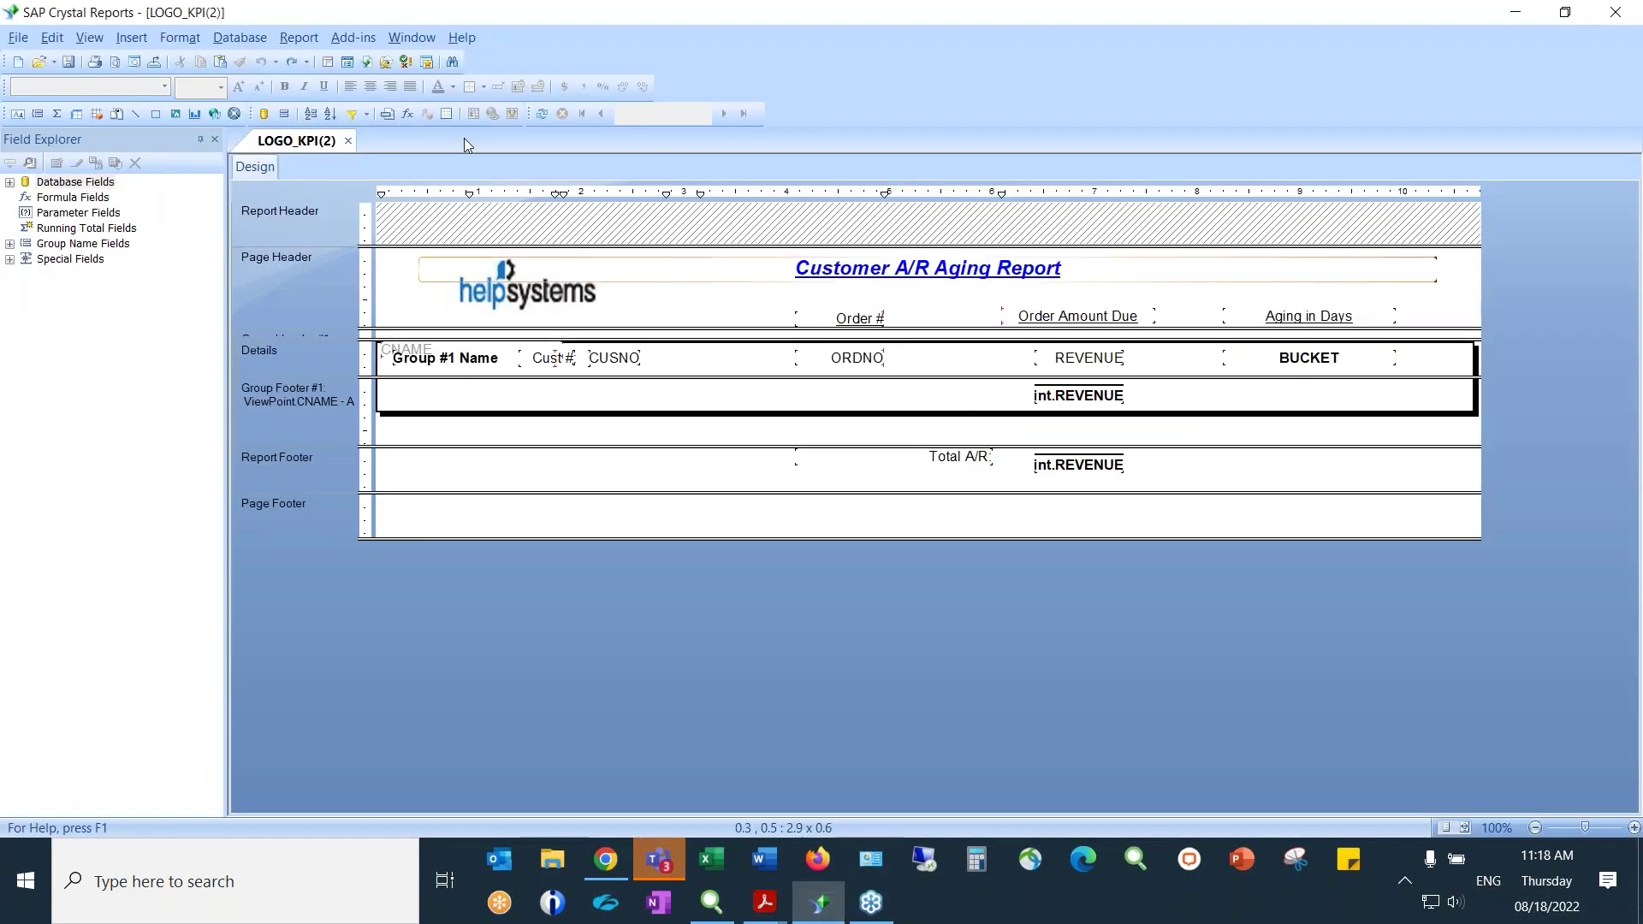
View the image file selection for inserting a picture into the report, then cancel without choosing a file.
{"action": "left_click", "coordinate": [129, 38]}
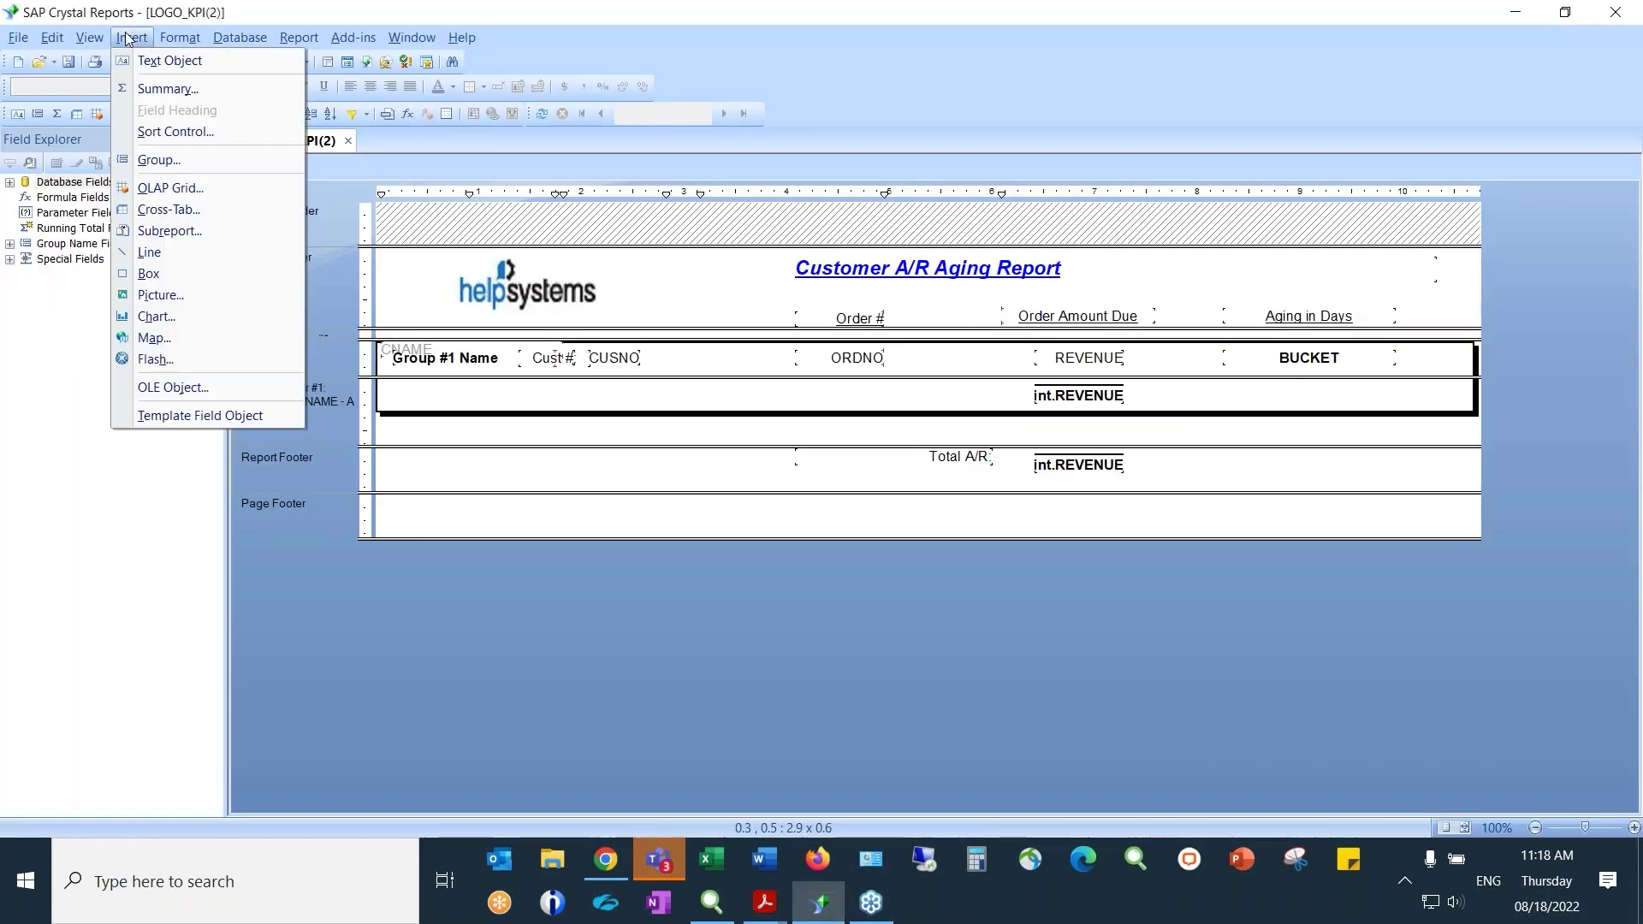
{"action": "left_click", "coordinate": [162, 295]}
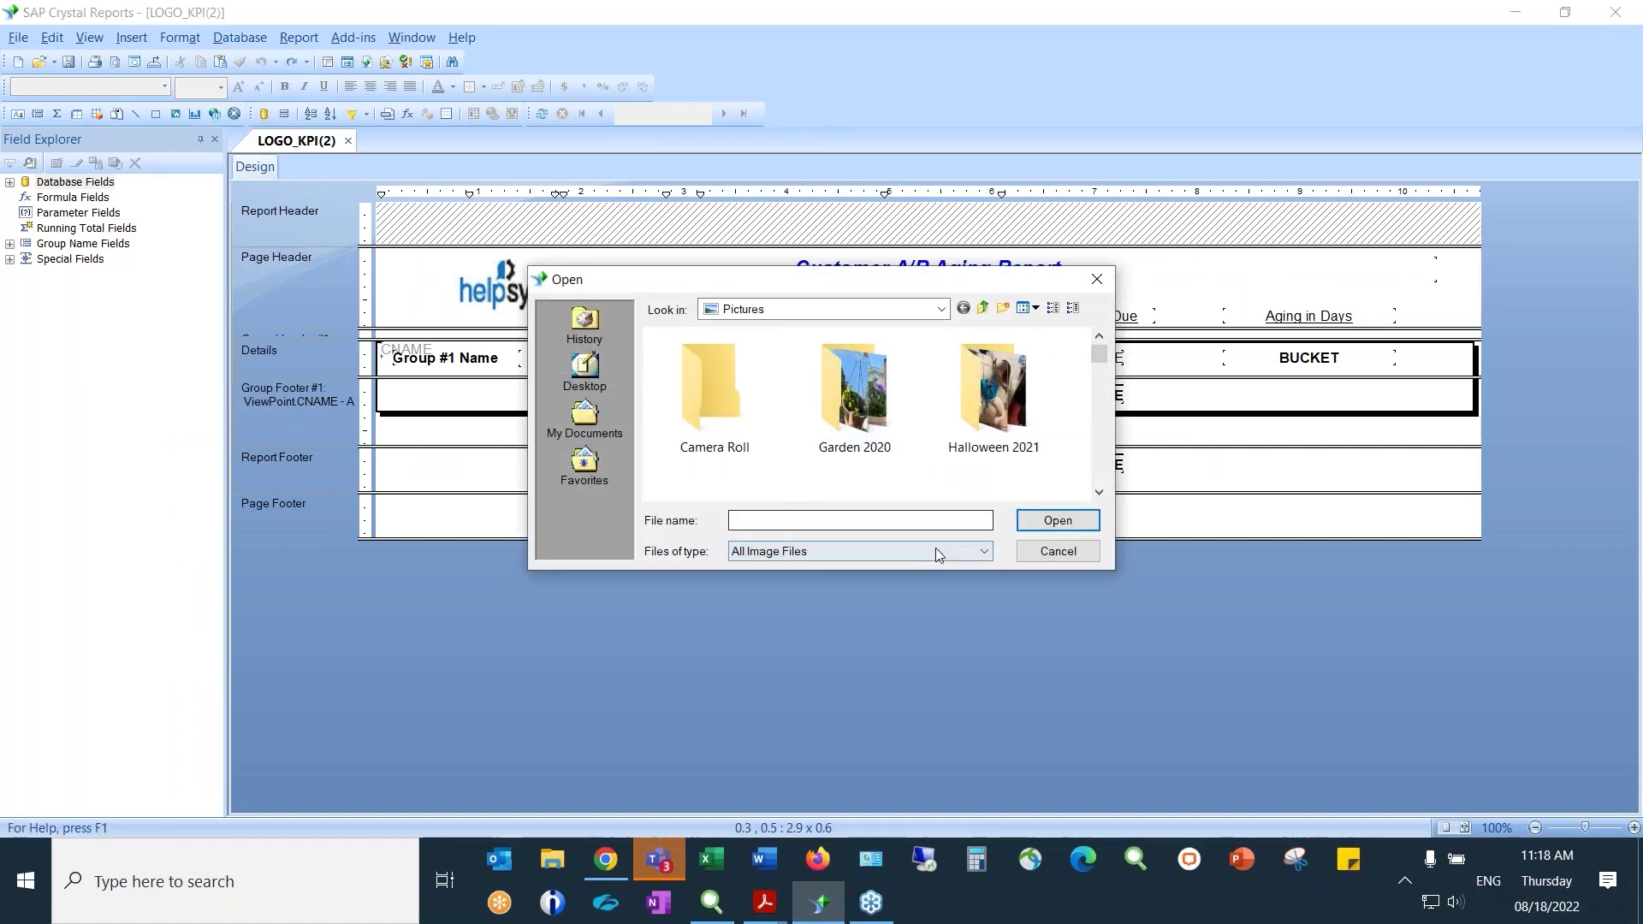
{"action": "left_click", "coordinate": [1023, 553]}
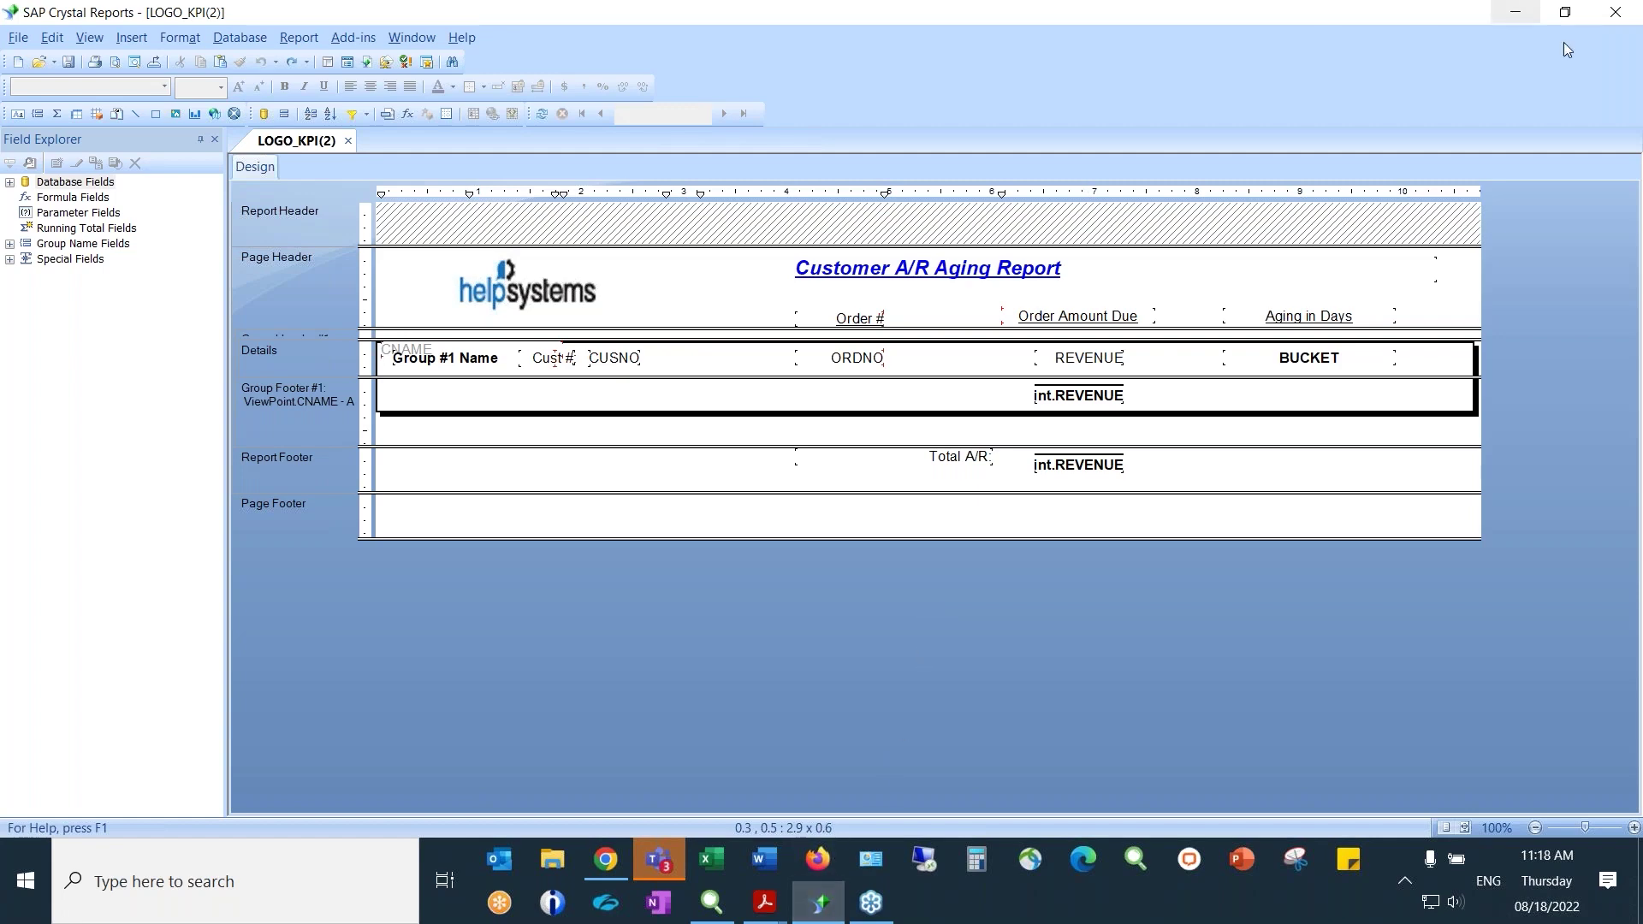
Close Crystal Reports without overwriting the LOGO_KPI report in the latest report format.
{"action": "left_click", "coordinate": [1612, 14]}
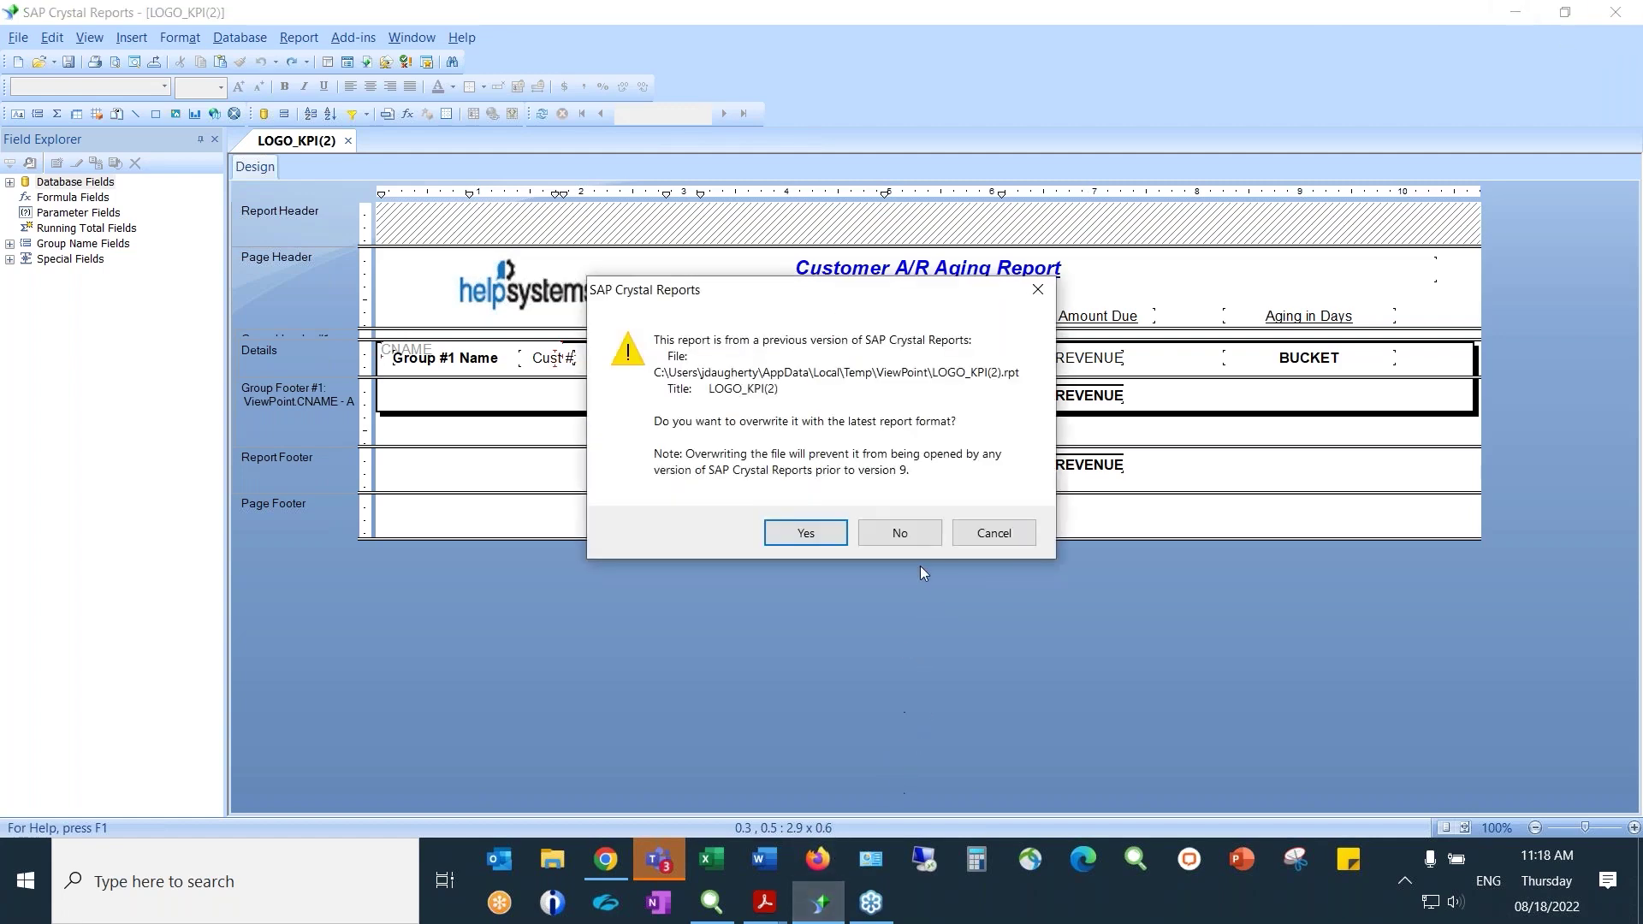
{"action": "left_click", "coordinate": [900, 532]}
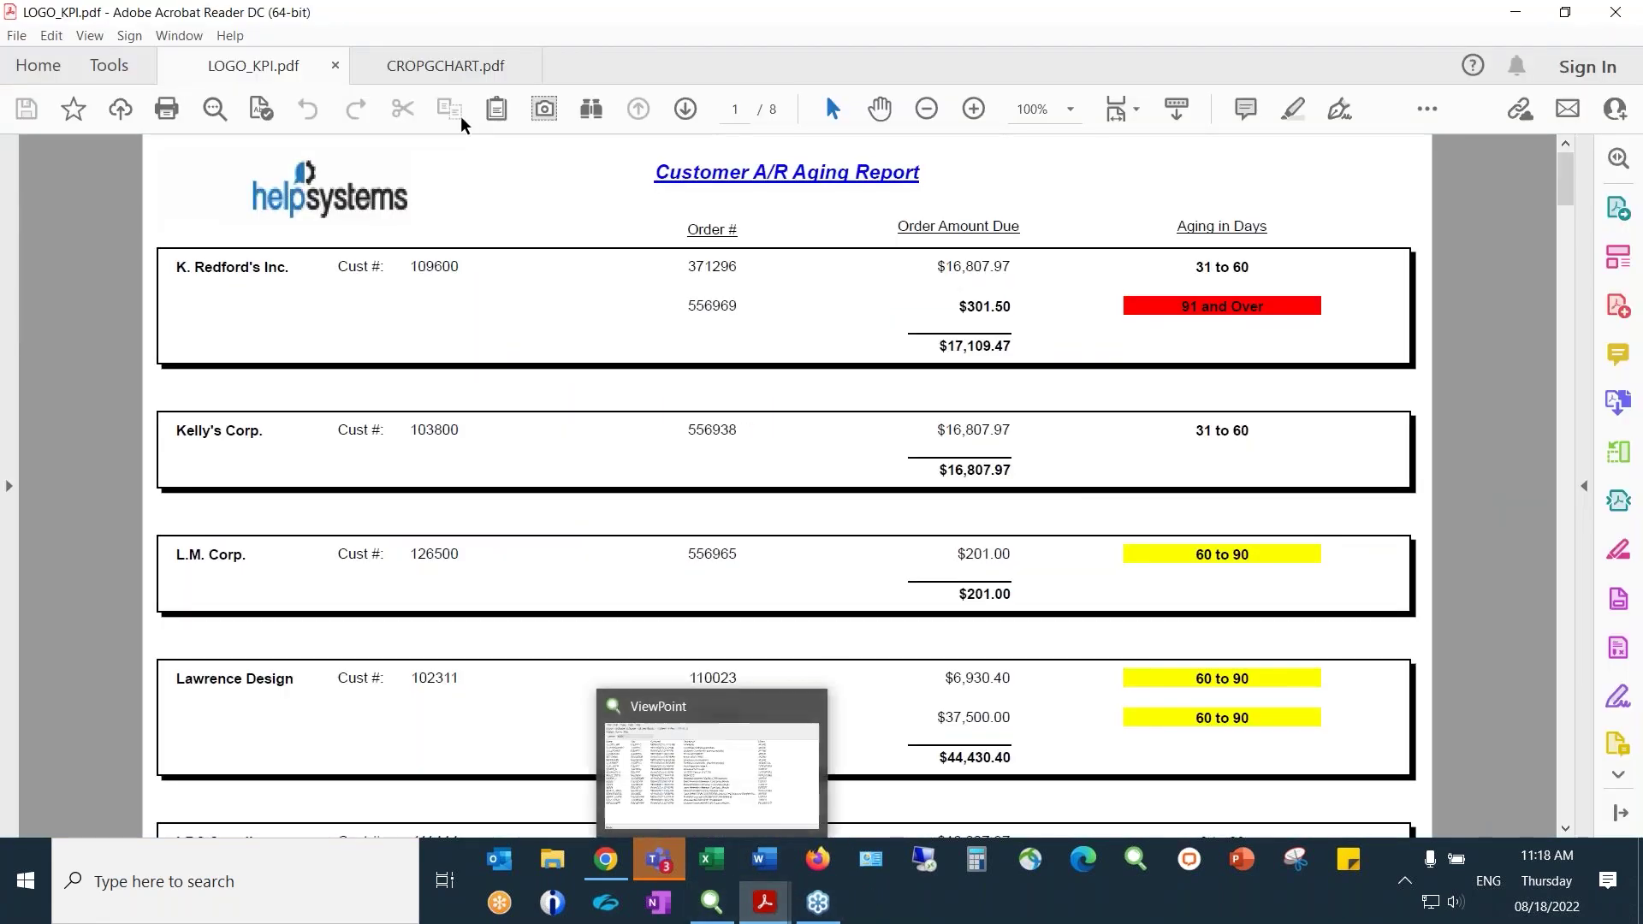
Show CROPGCHART.pdf in Adobe Acrobat Reader and enlarge the page to 100%.
{"action": "left_click", "coordinate": [465, 64]}
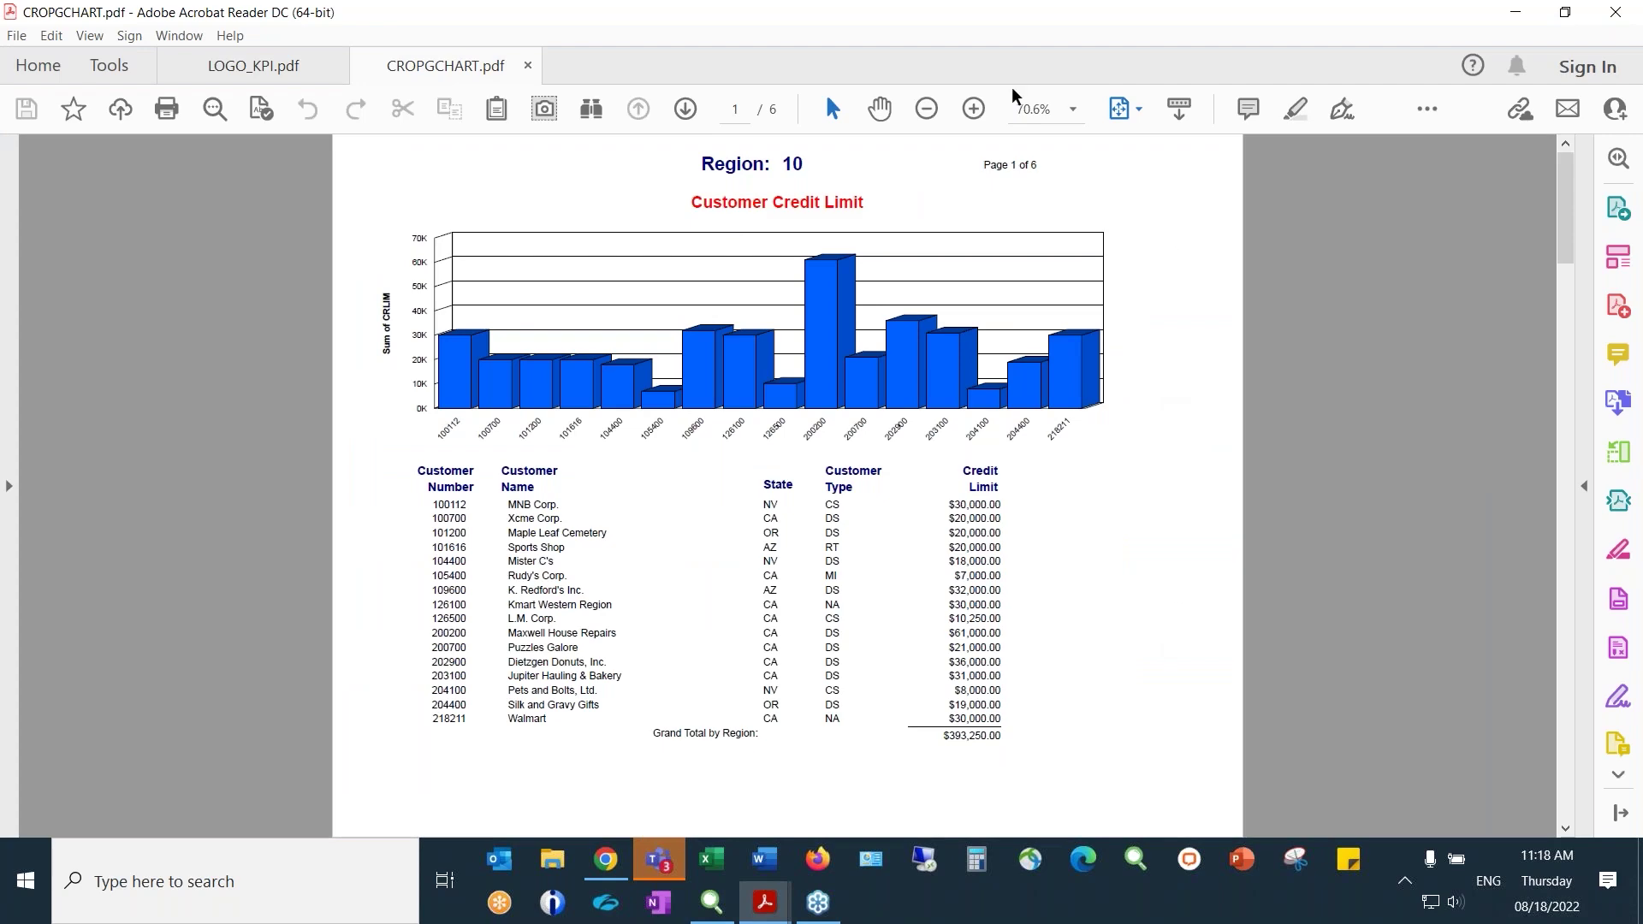
{"action": "left_click", "coordinate": [974, 108]}
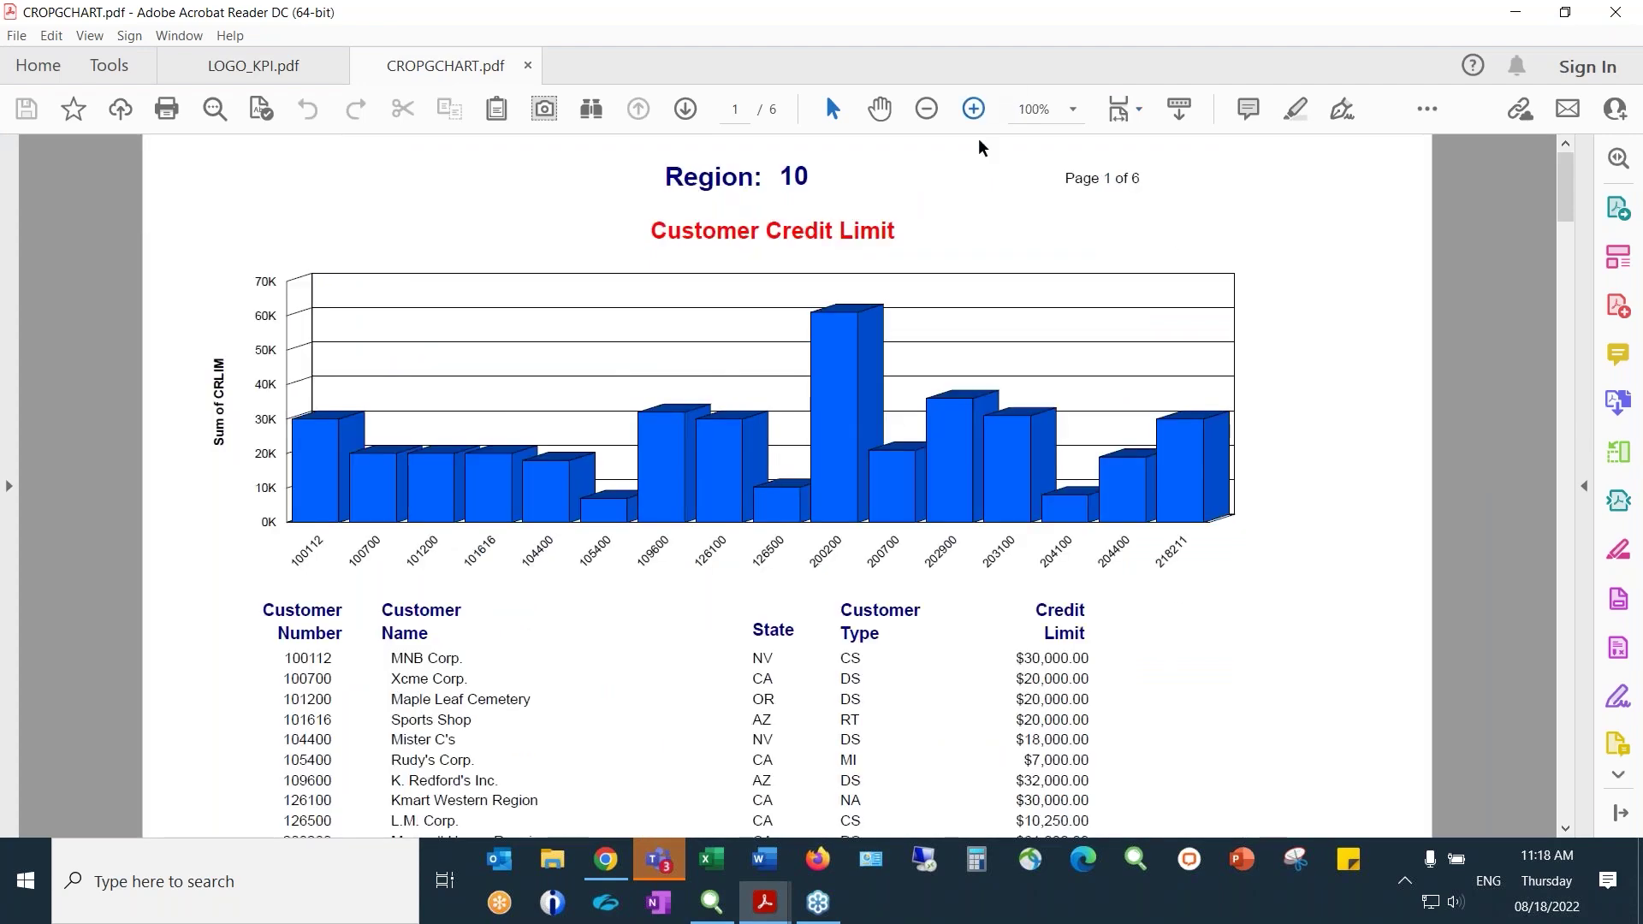
Switch to ViewPoint and open the recent CROPGCHART report from library JACKIE for design.
{"action": "left_click", "coordinate": [728, 905]}
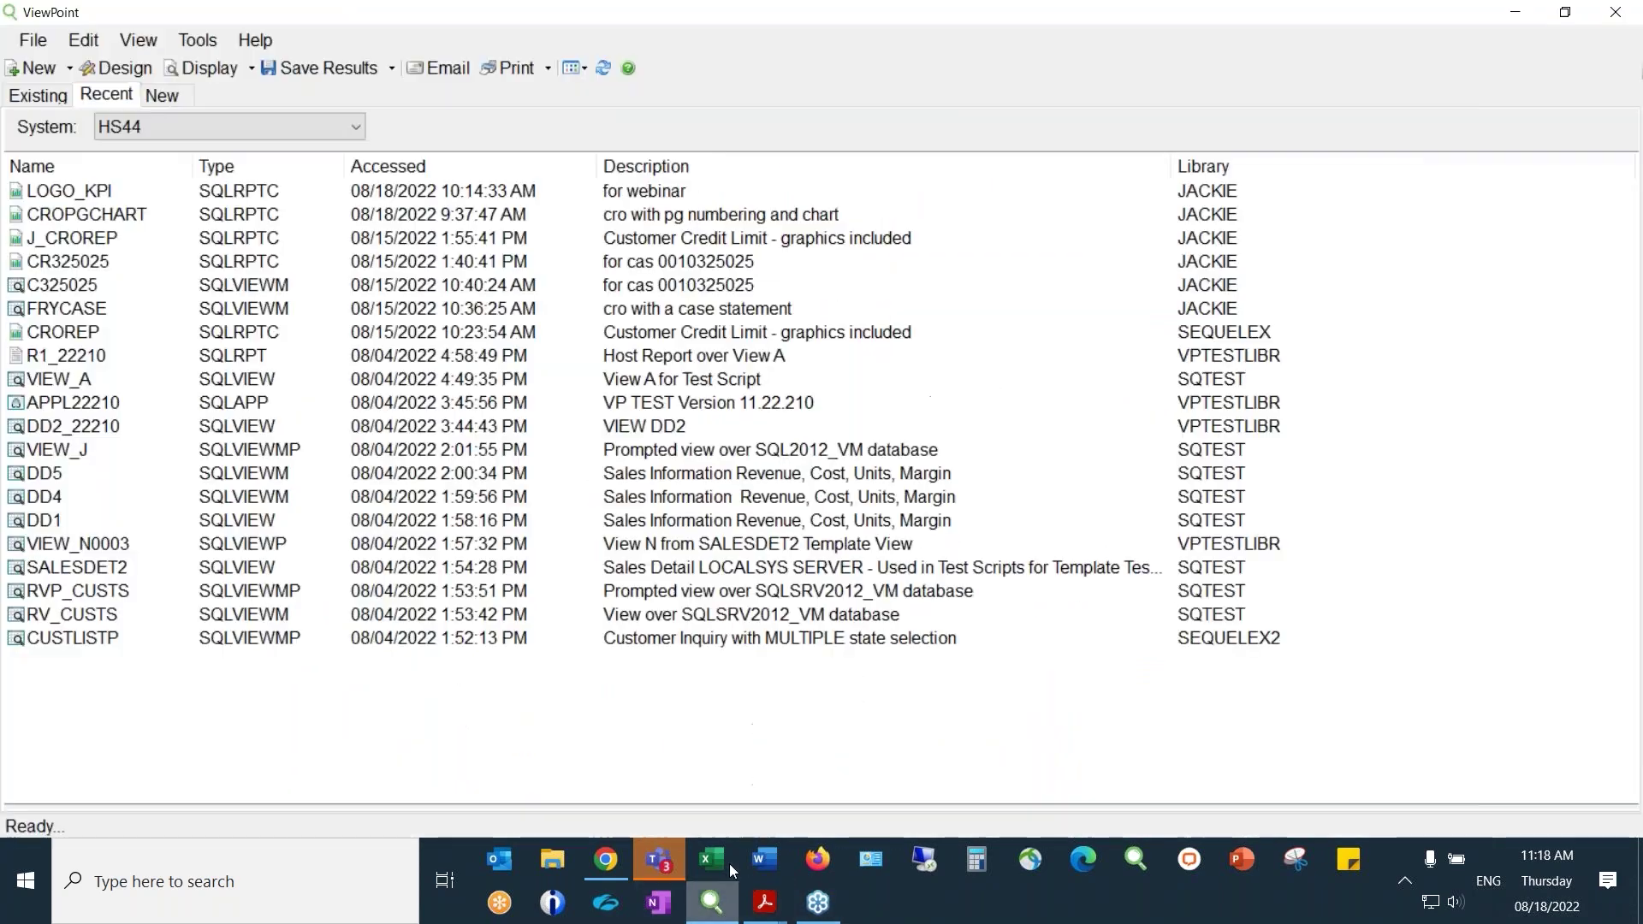
{"action": "right_click", "coordinate": [103, 219]}
{"action": "left_click", "coordinate": [171, 249]}
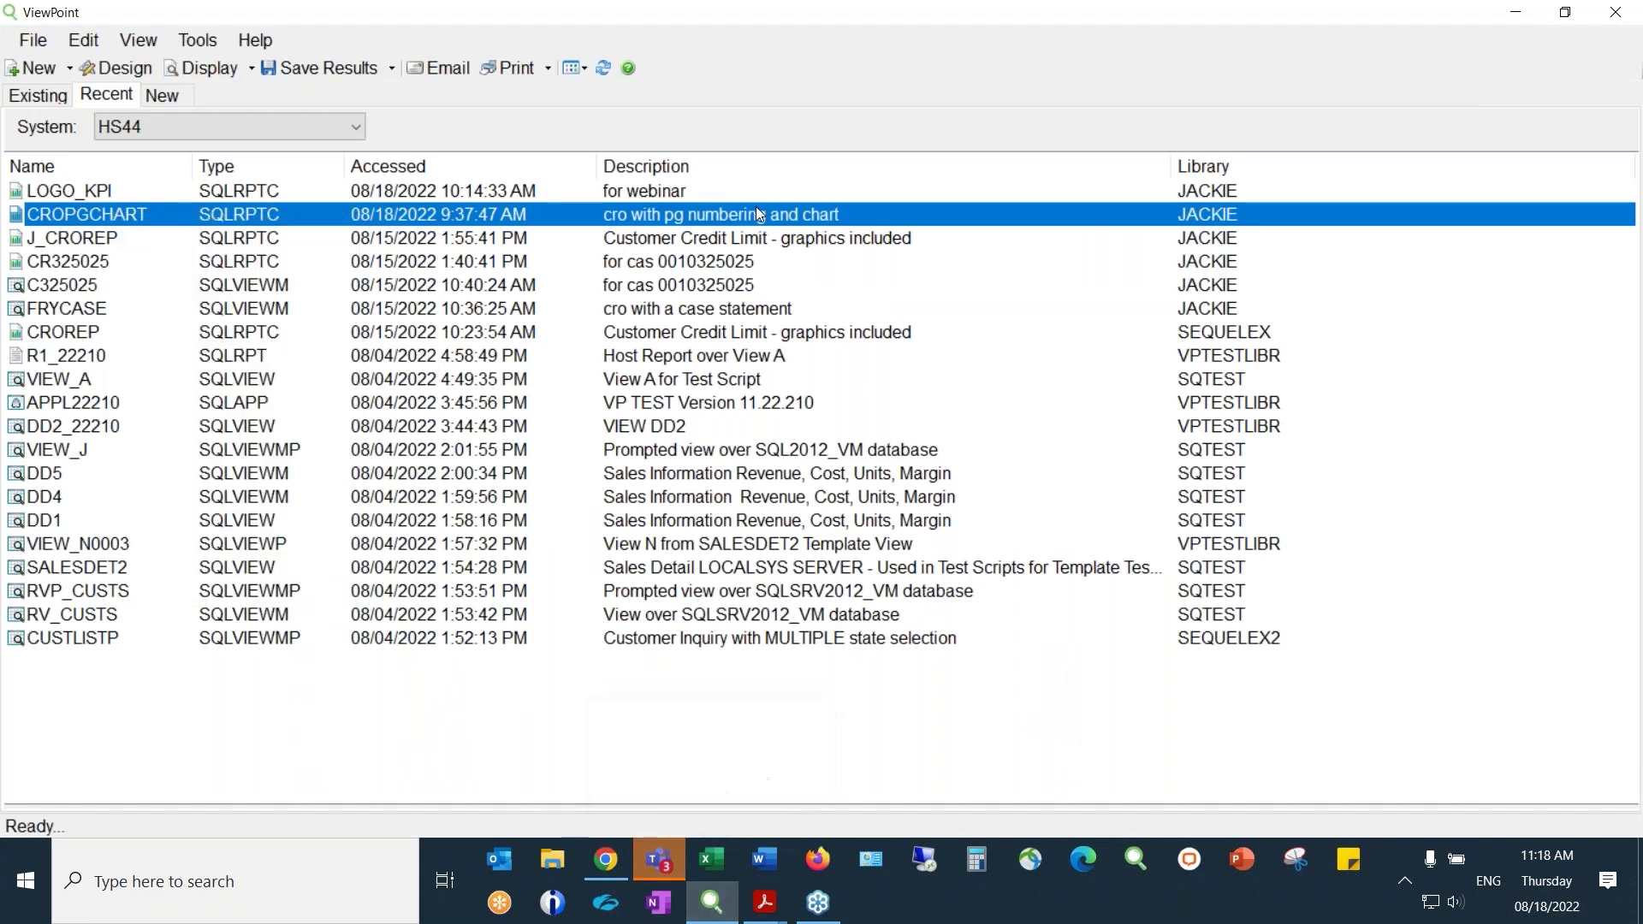
Review the regional credit limit charts on pages 1 to 3 of CROPGCHART.pdf in Adobe Acrobat Reader, then return to page 1.
{"action": "mouse_move", "coordinate": [771, 914]}
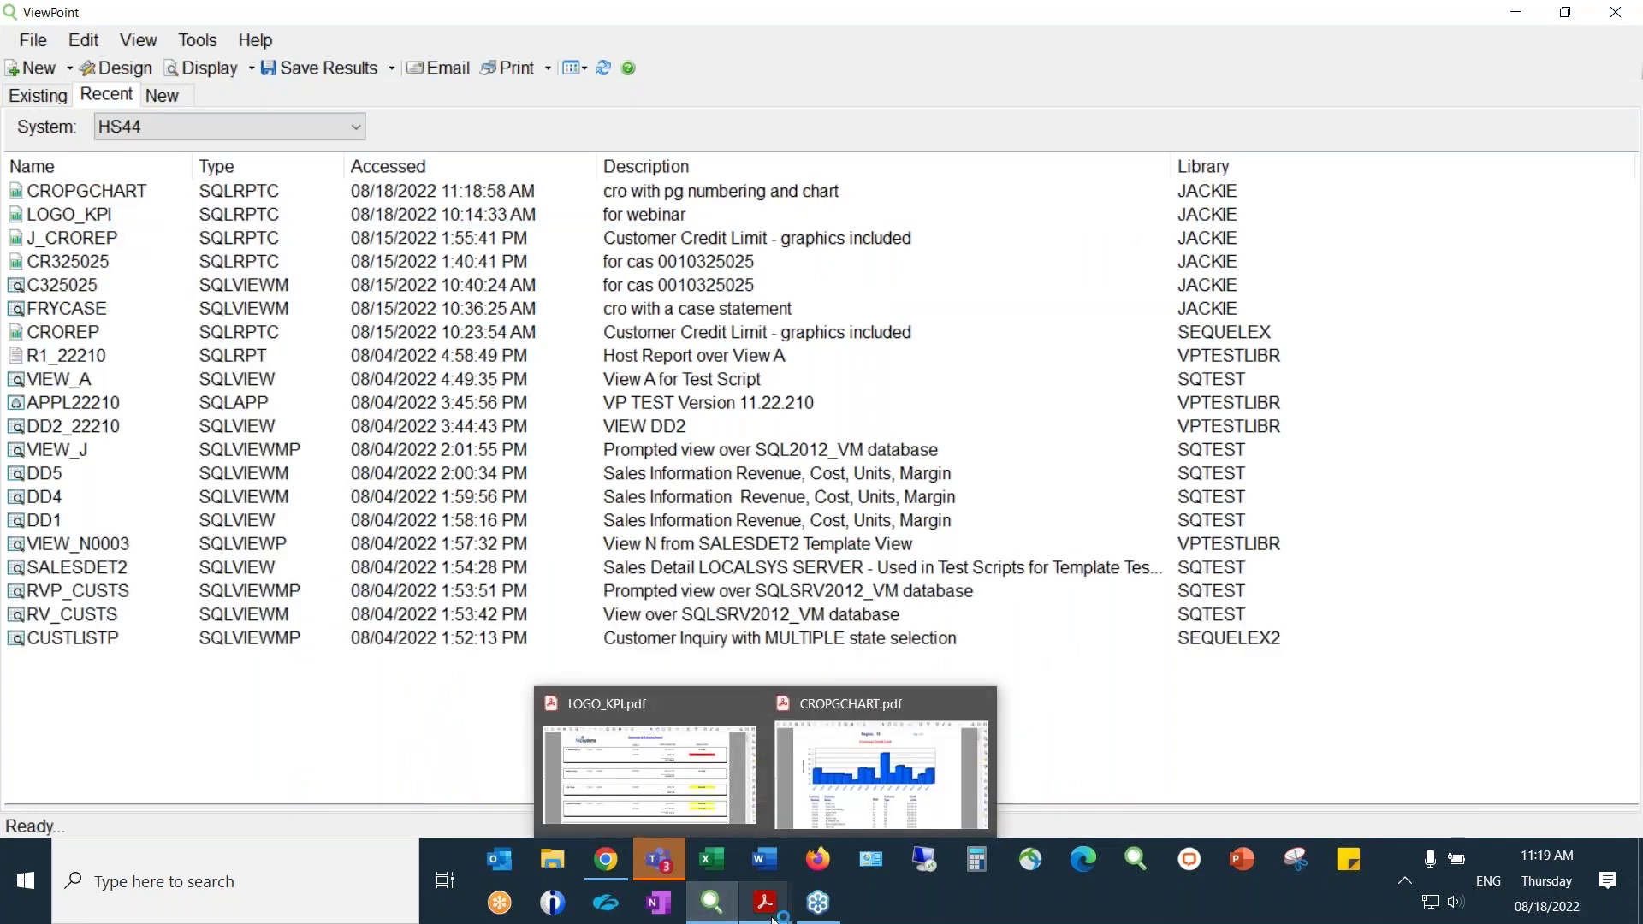
{"action": "left_click", "coordinate": [828, 758]}
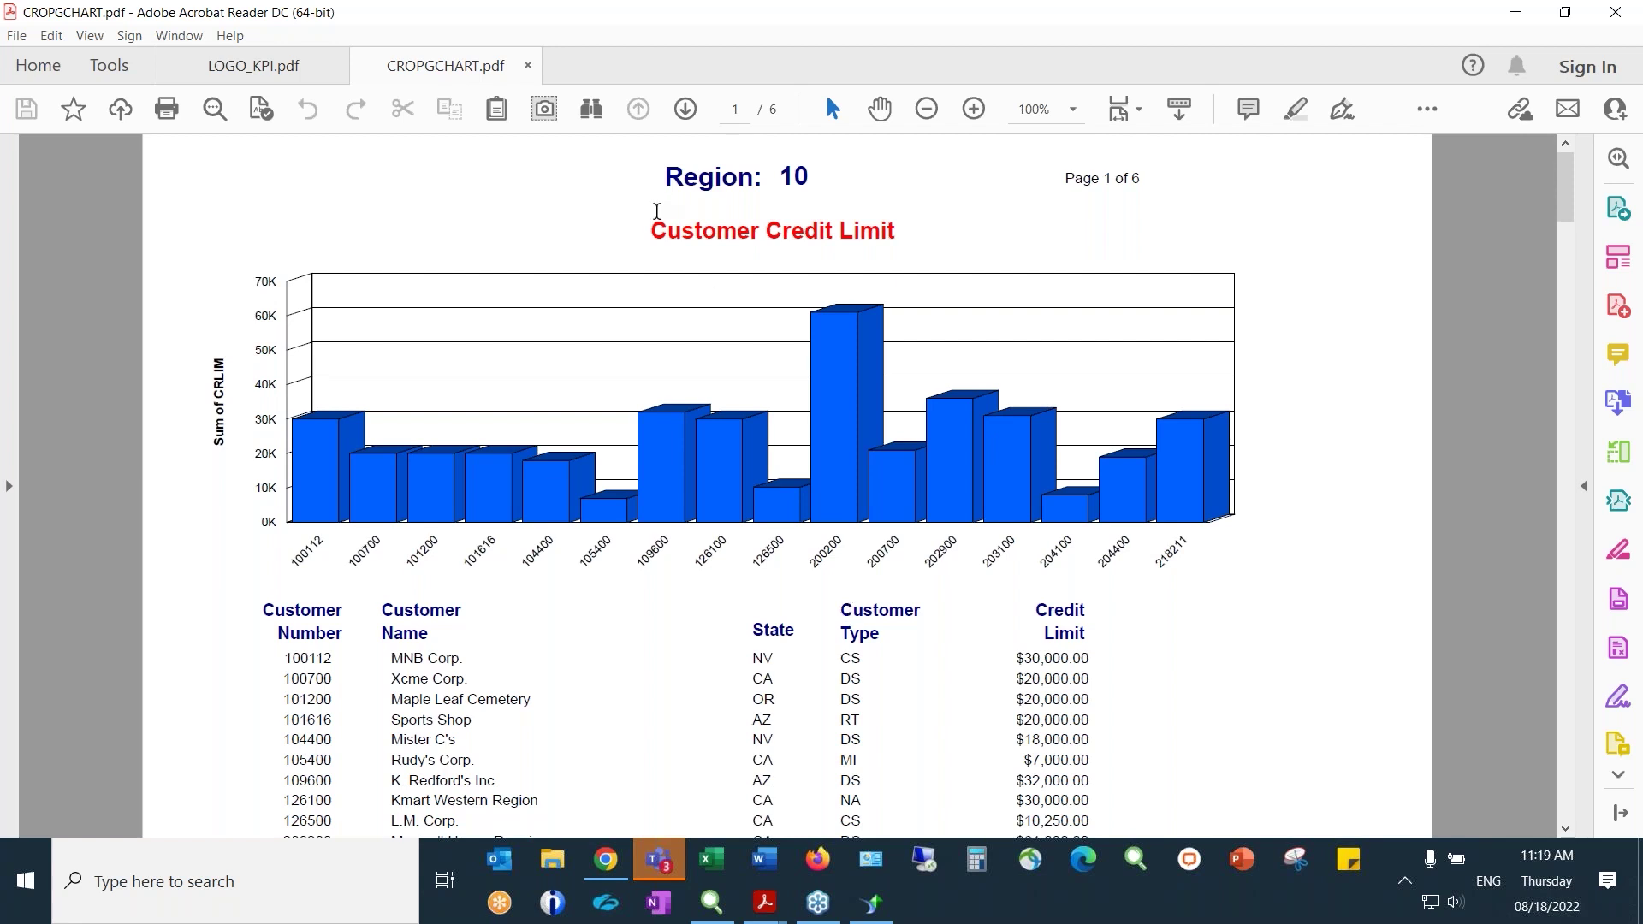
{"action": "left_click", "coordinate": [685, 110]}
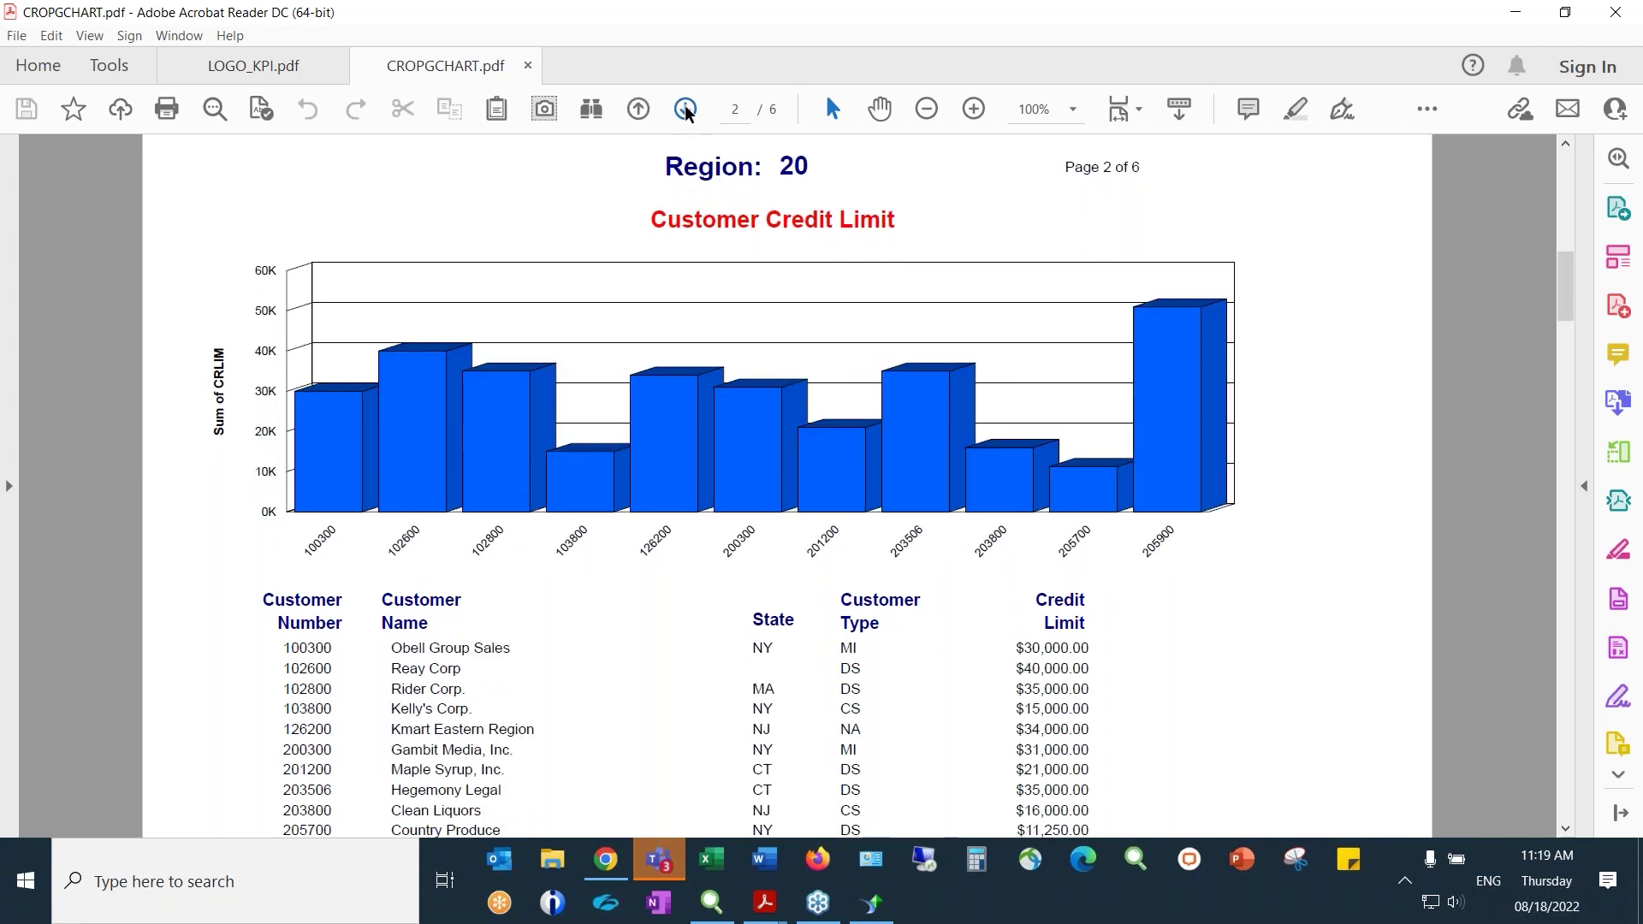
{"action": "left_click", "coordinate": [686, 110]}
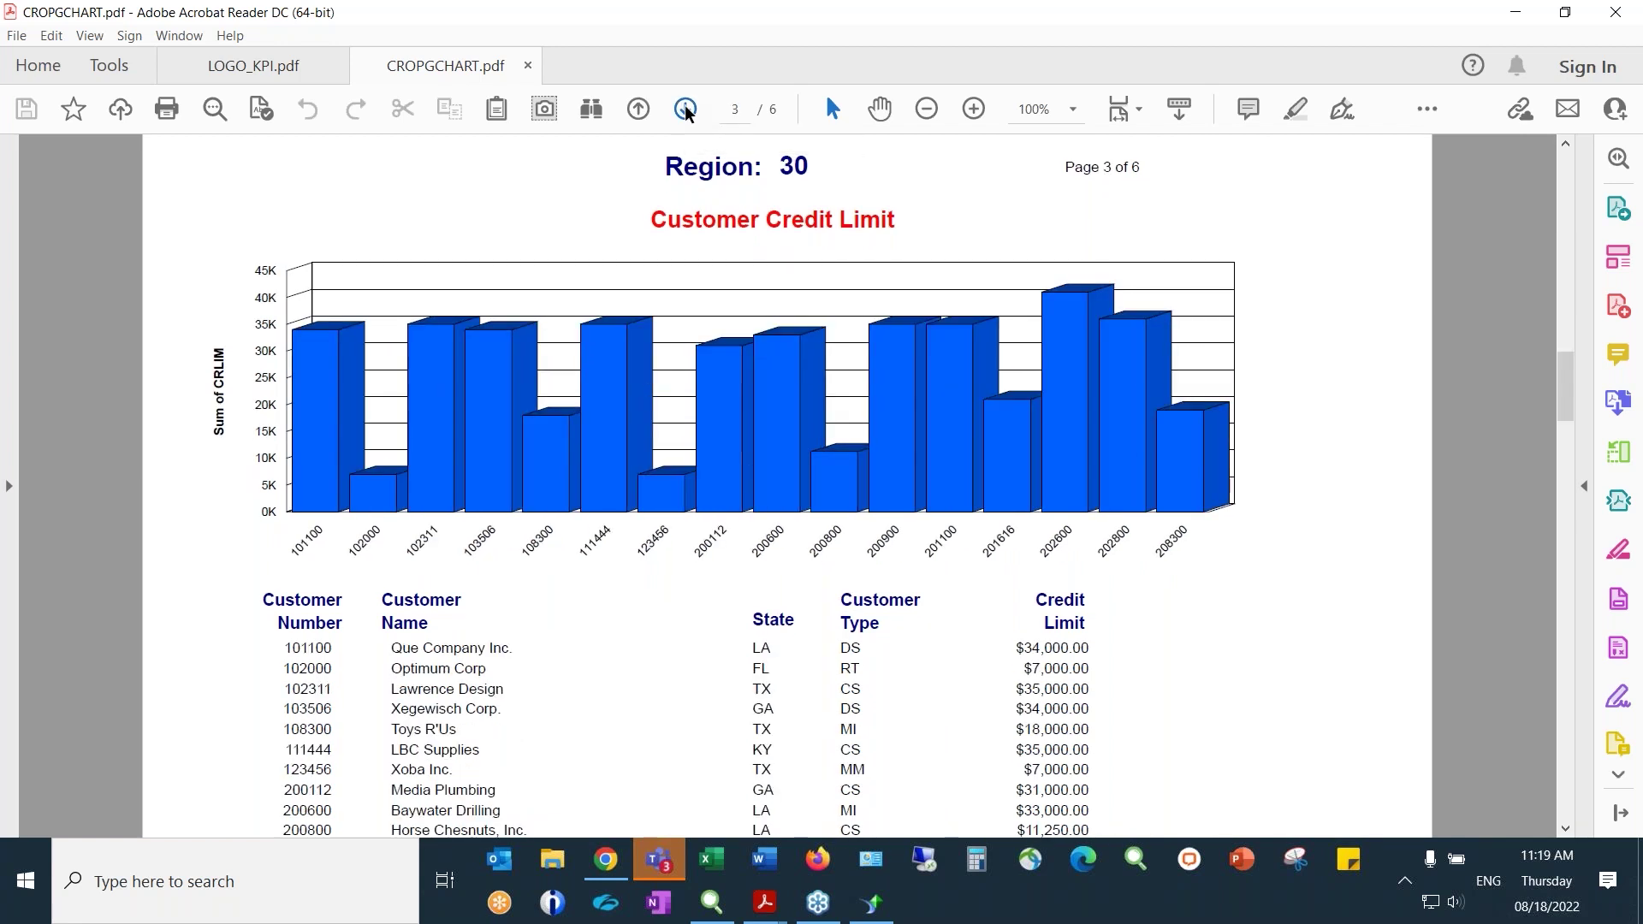
{"action": "left_click", "coordinate": [639, 109]}
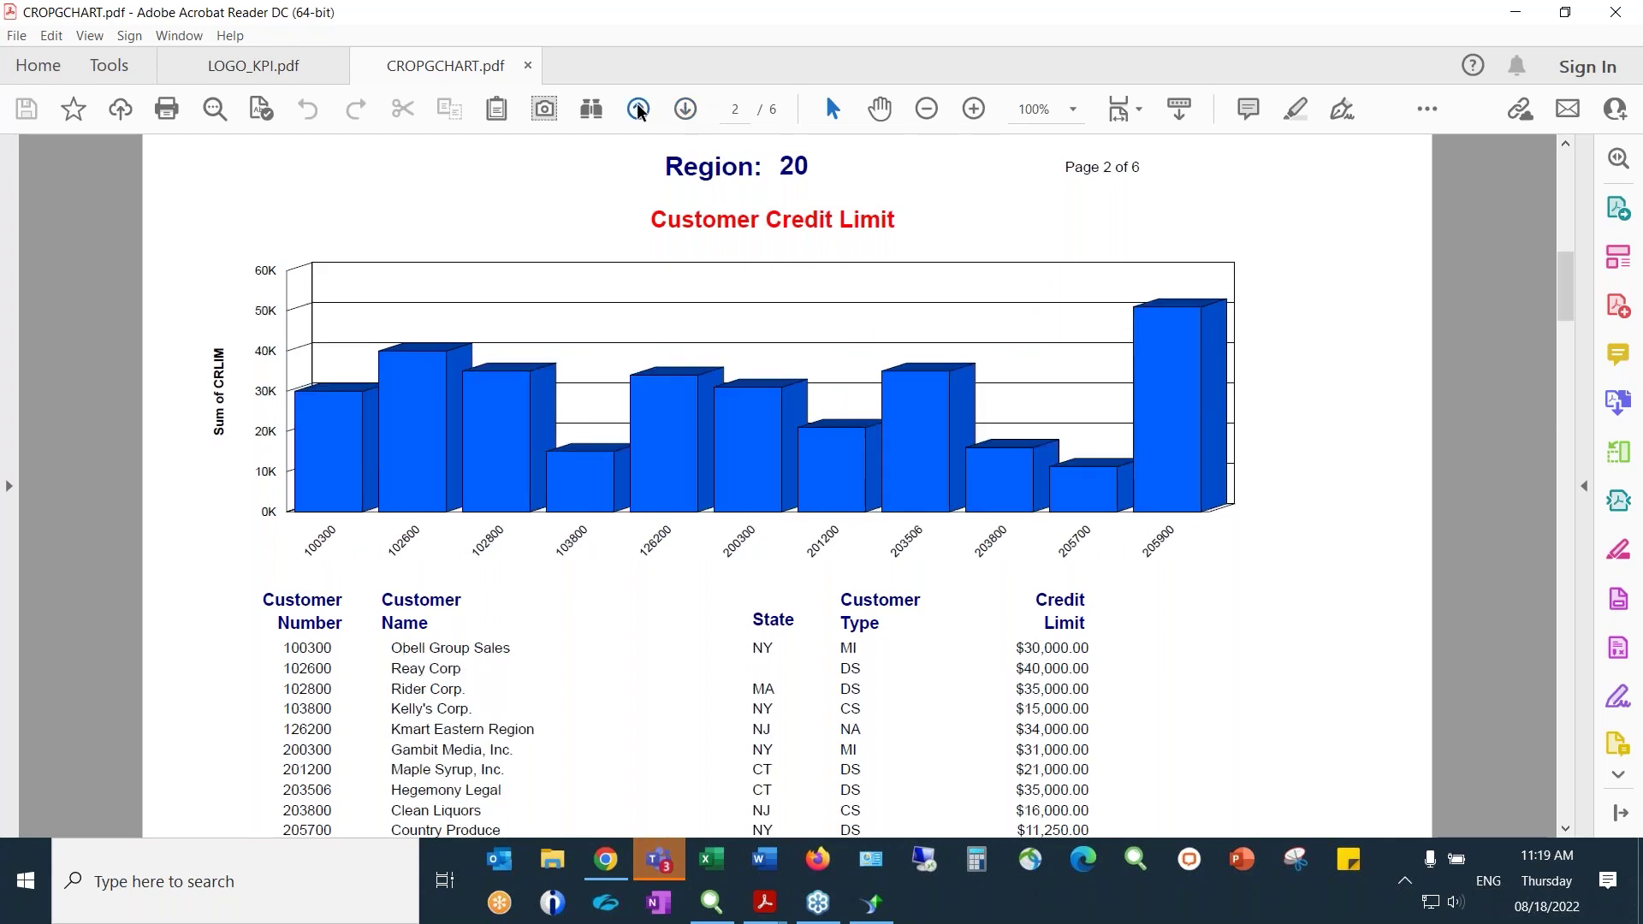
{"action": "left_click", "coordinate": [638, 110]}
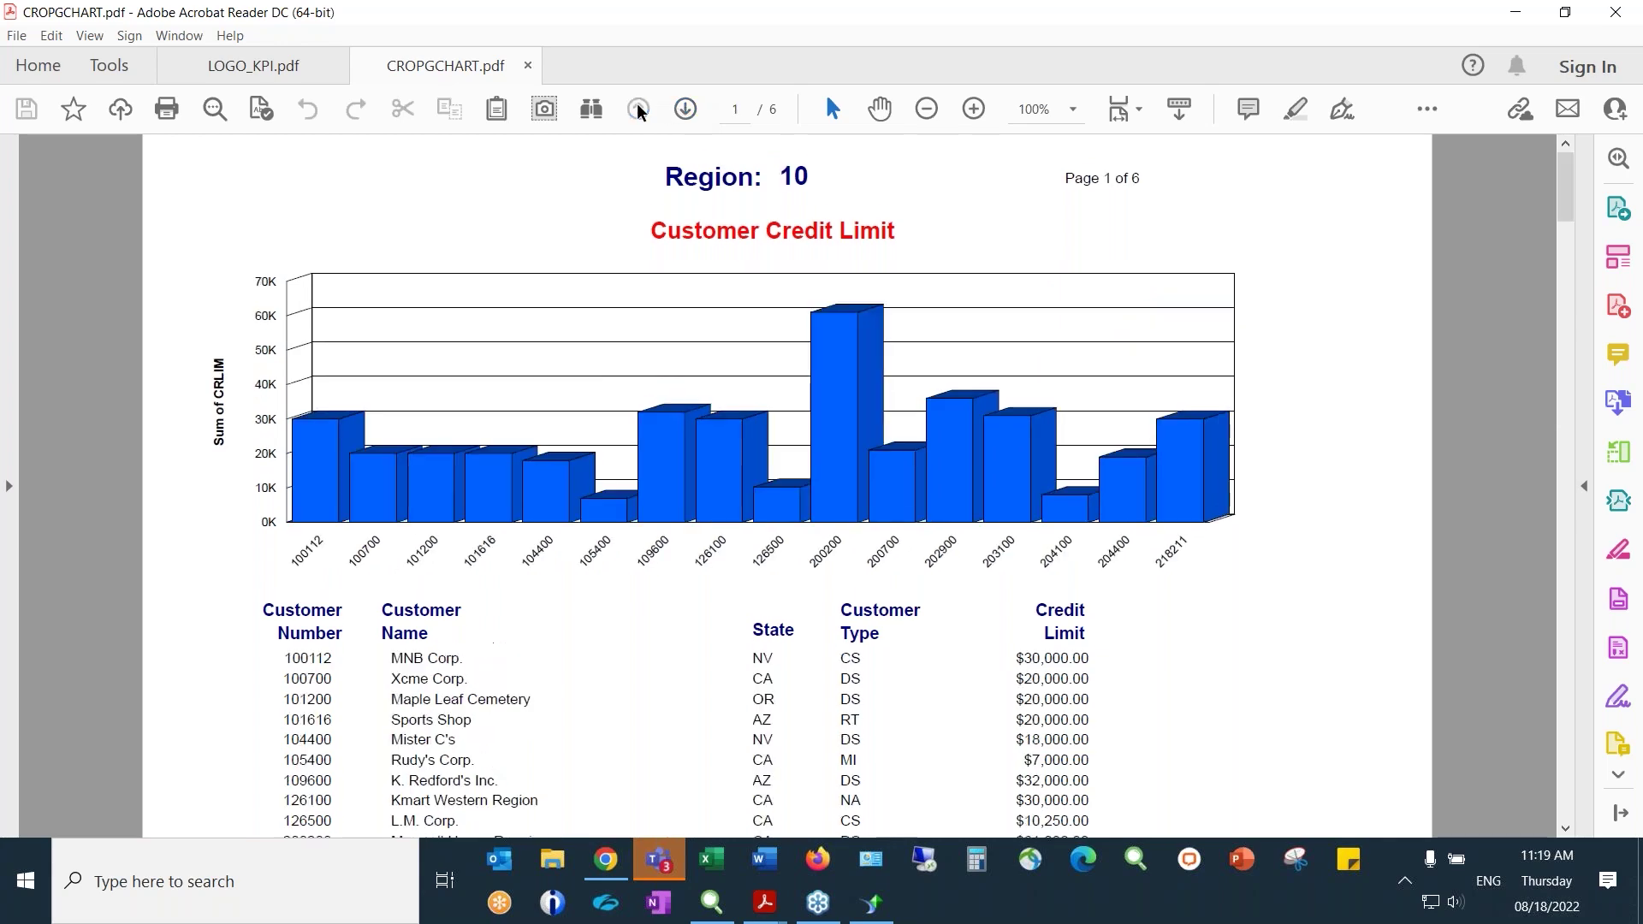
In Crystal Reports, enlarge the CROPGCHART report header section and insert a 5.0 by 3.0 inch chart in it.
{"action": "left_click", "coordinate": [872, 903]}
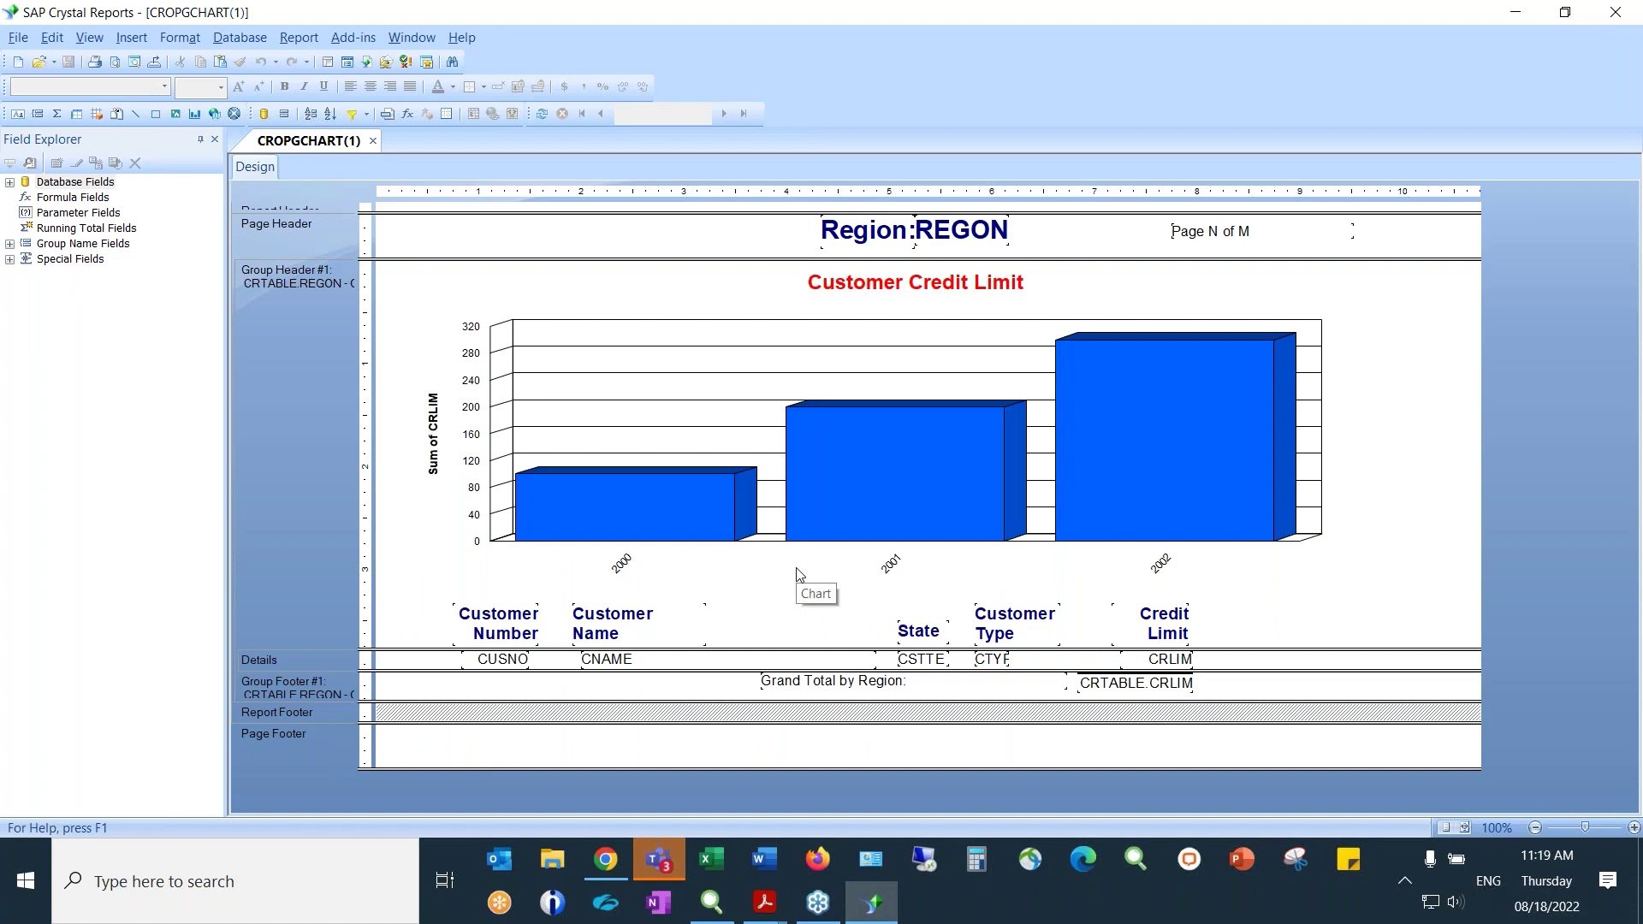
{"action": "left_click_drag", "start_coordinate": [390, 214], "coordinate": [390, 224]}
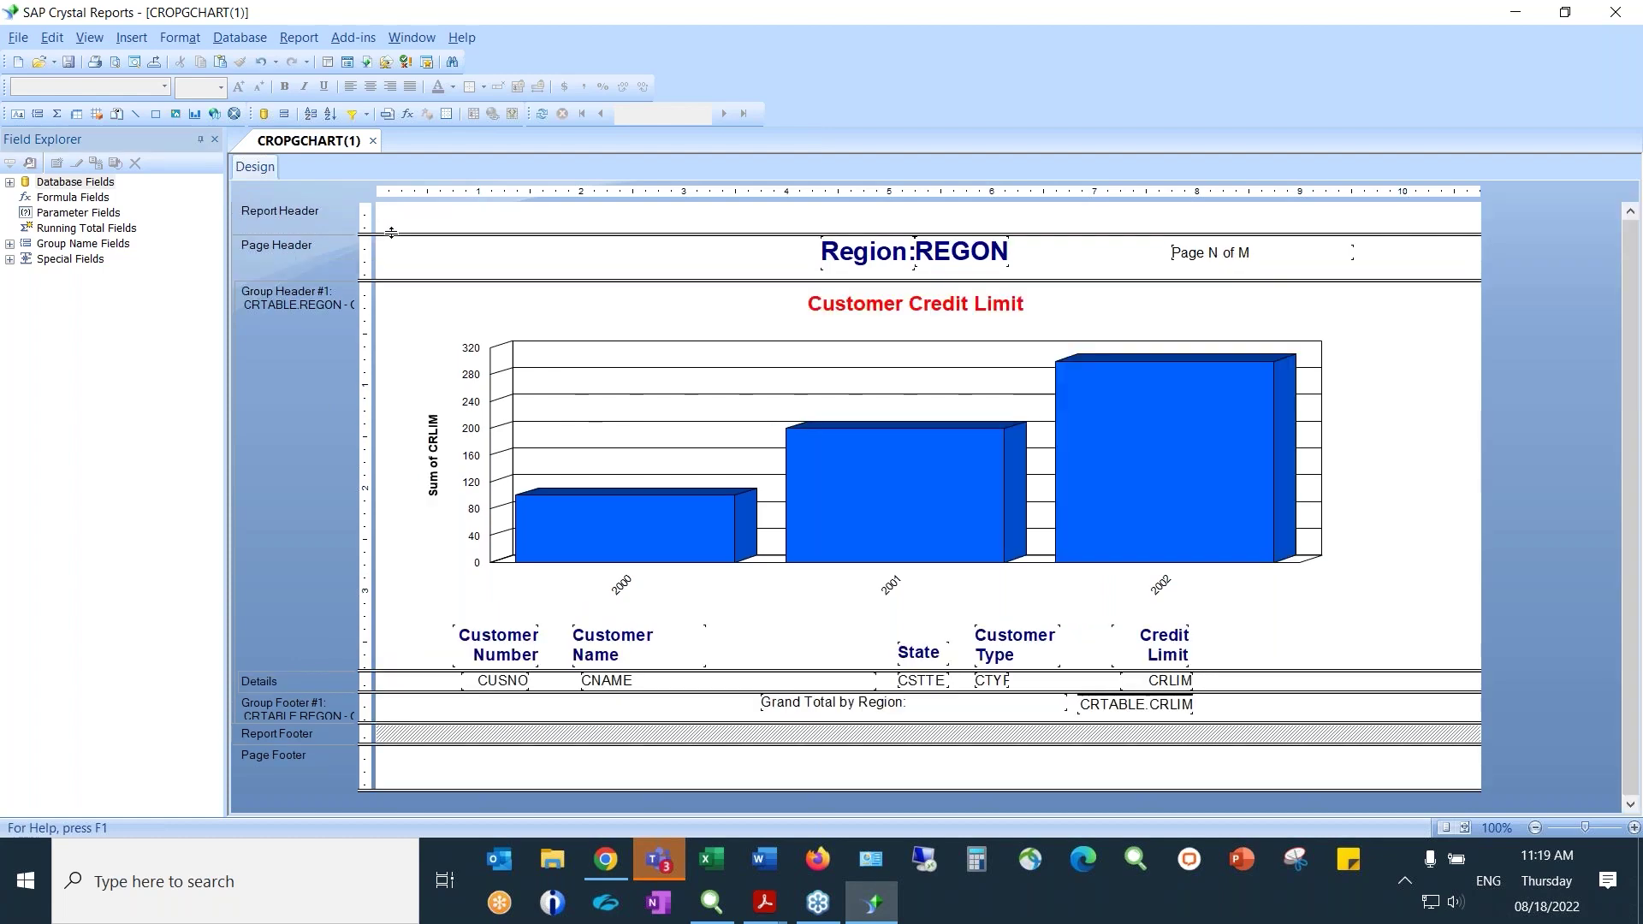
{"action": "left_click", "coordinate": [128, 41]}
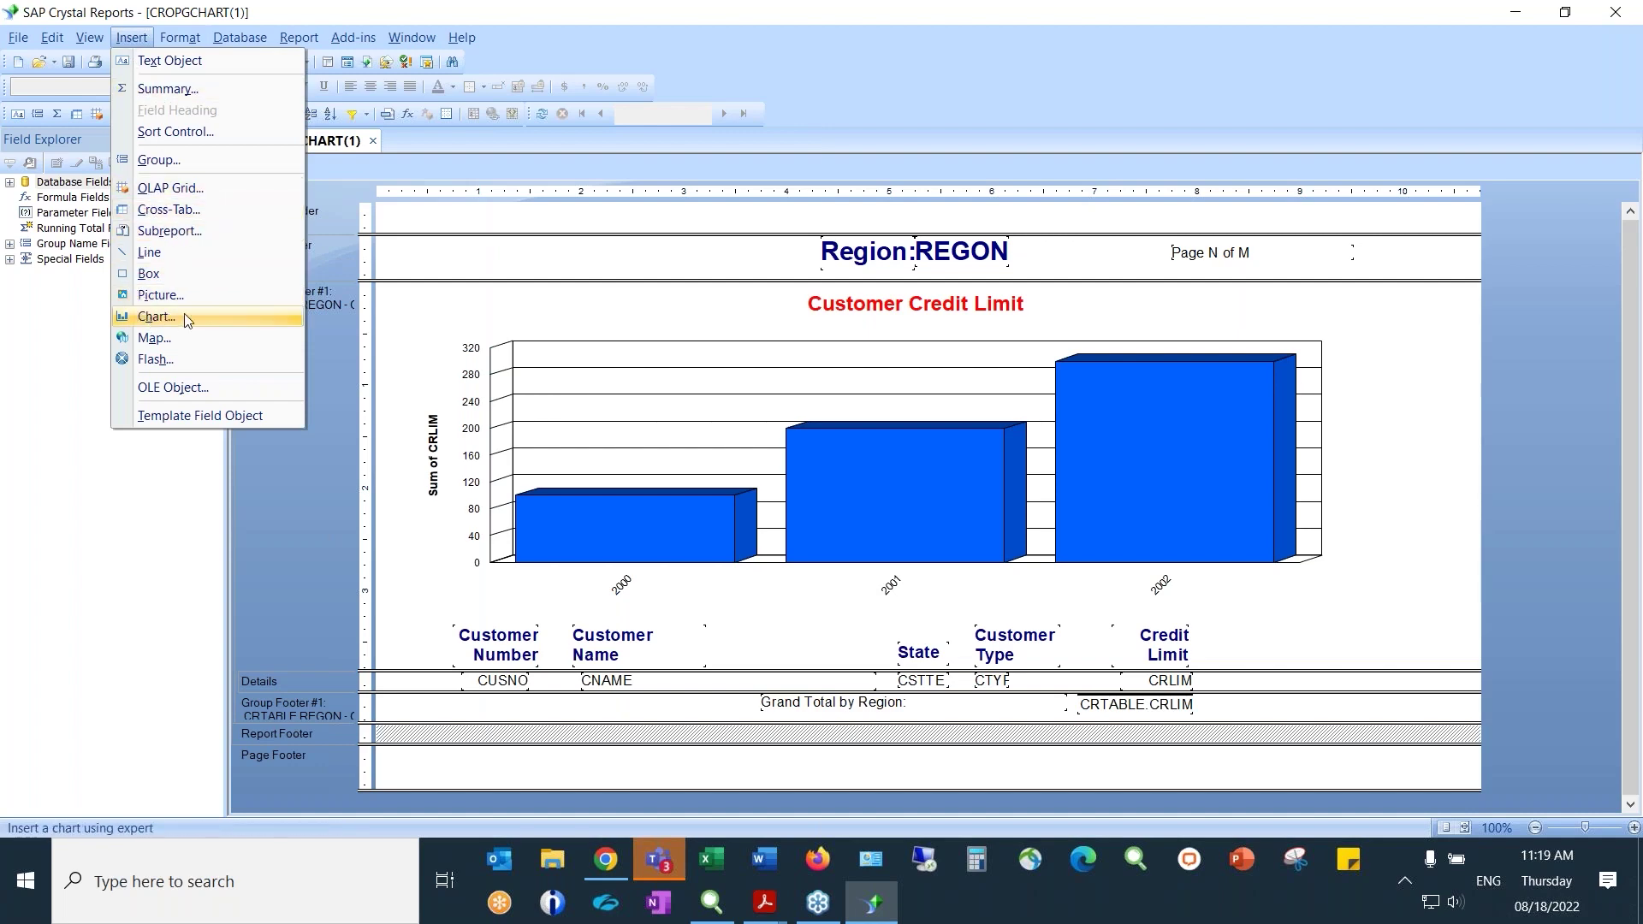
{"action": "left_click", "coordinate": [156, 316]}
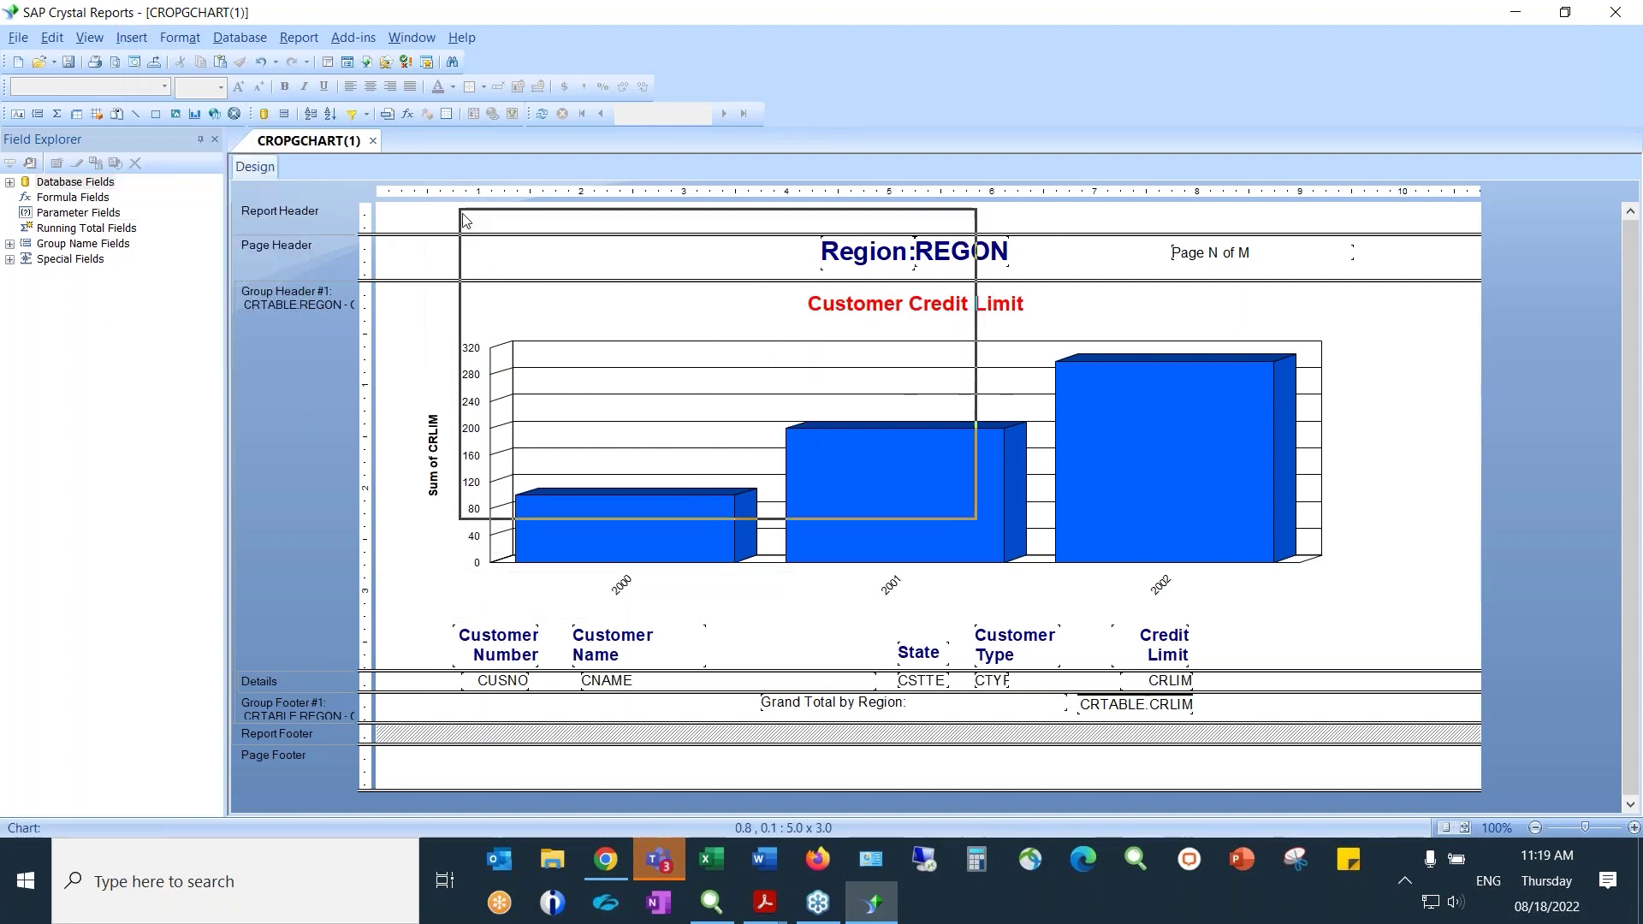
{"action": "left_click", "coordinate": [464, 221]}
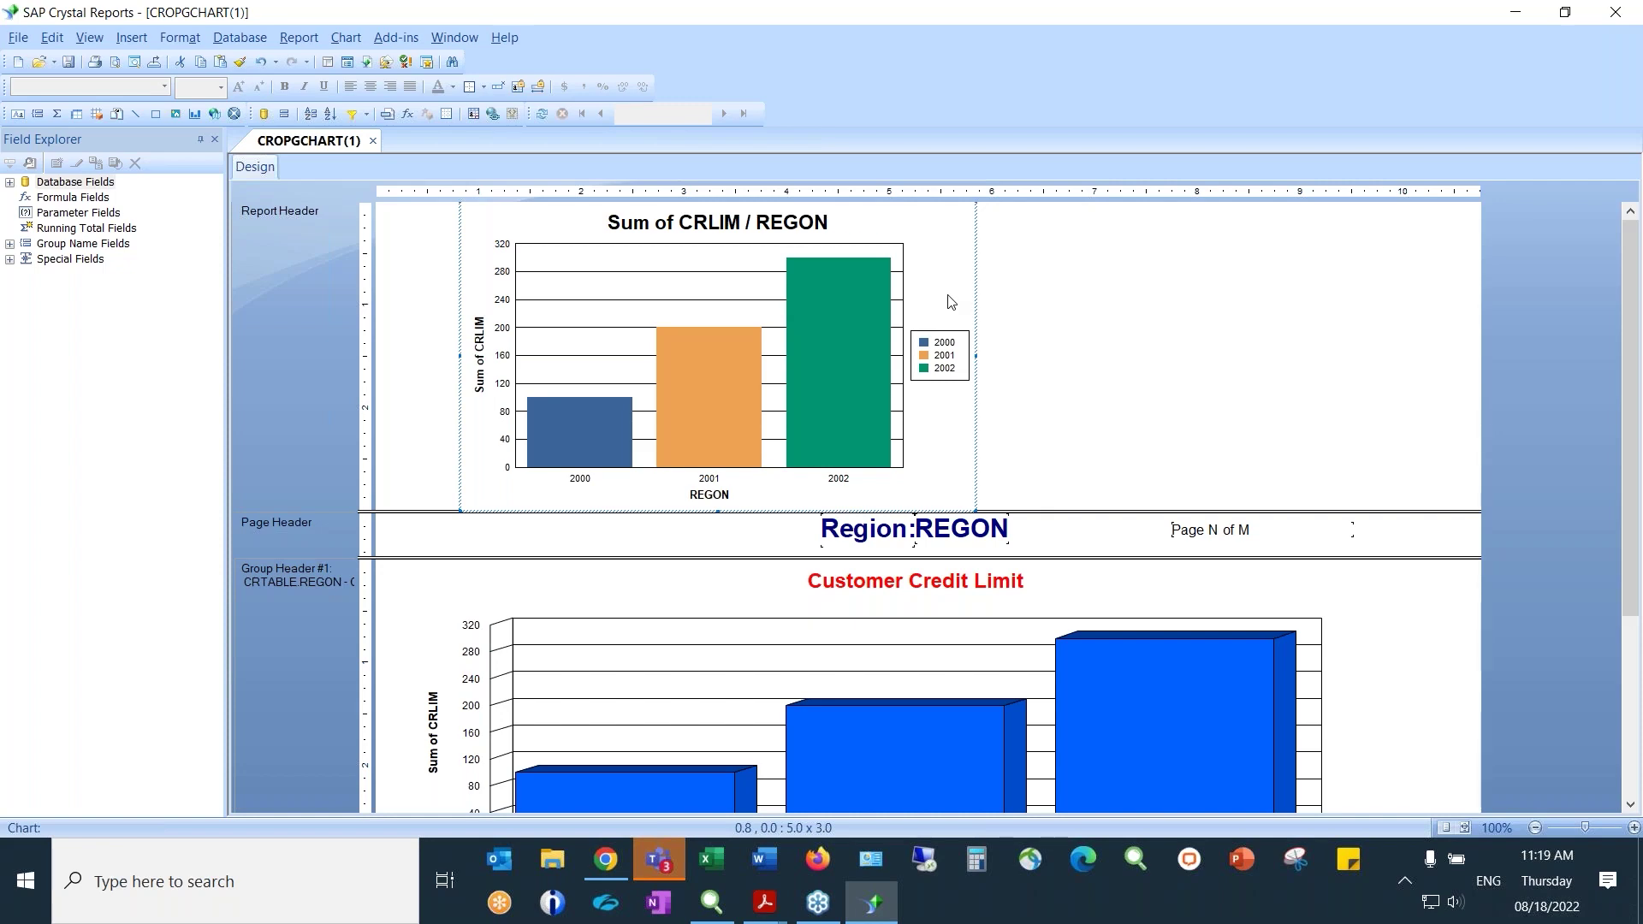
Review the chart type, data and axes settings of the report header chart in the Chart Expert, discarding any changes.
{"action": "right_click", "coordinate": [981, 294]}
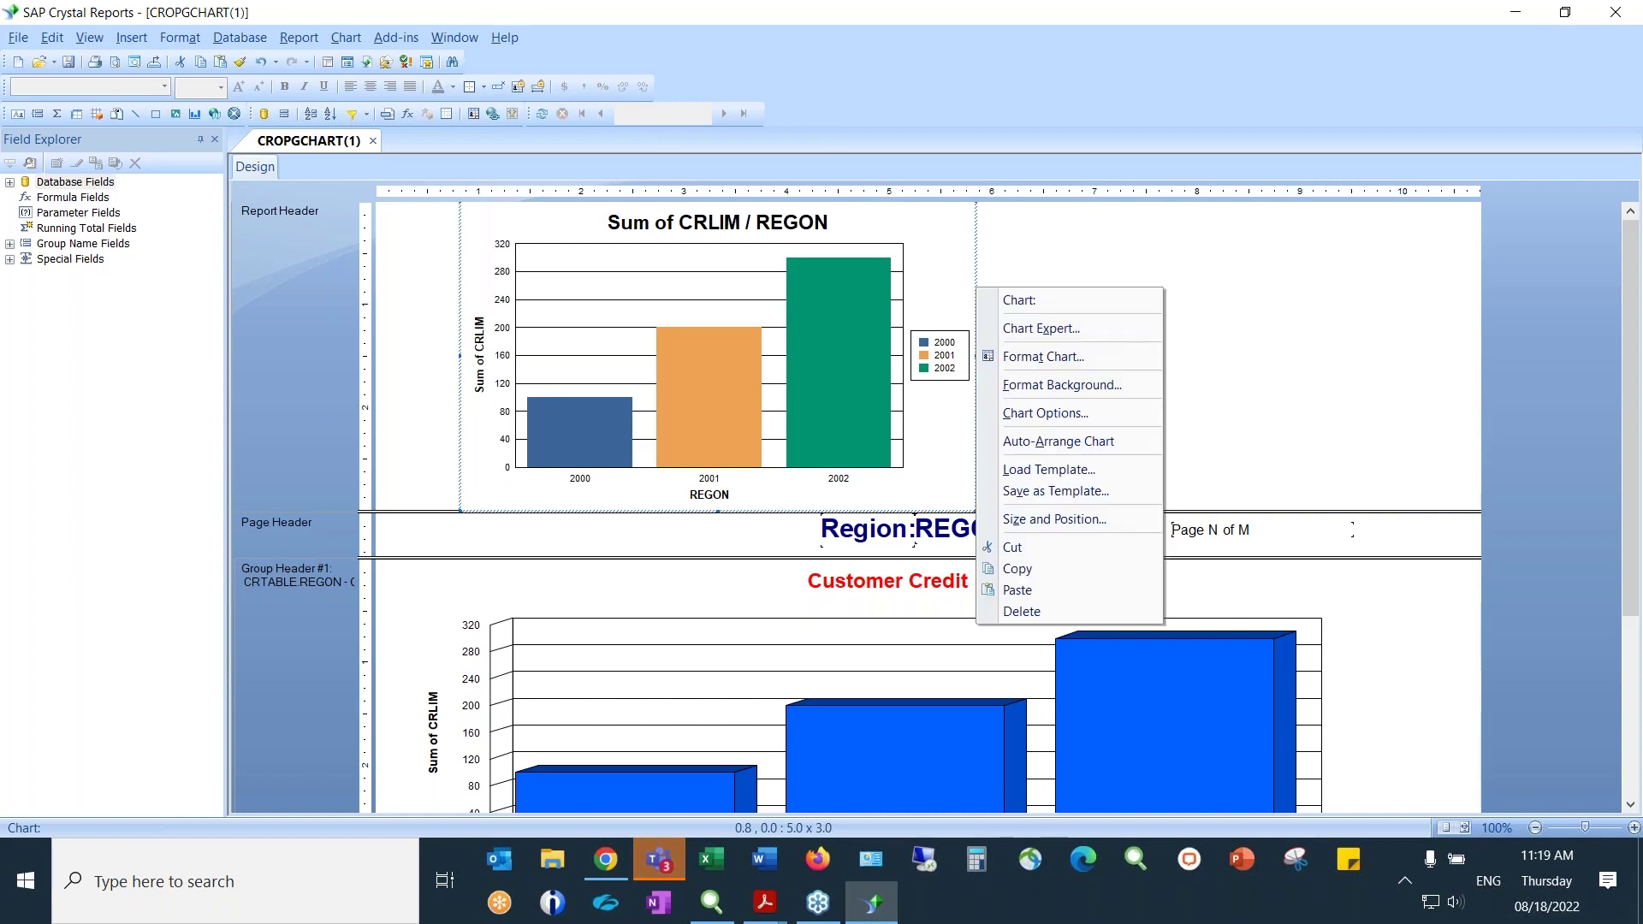
{"action": "left_click", "coordinate": [1104, 332]}
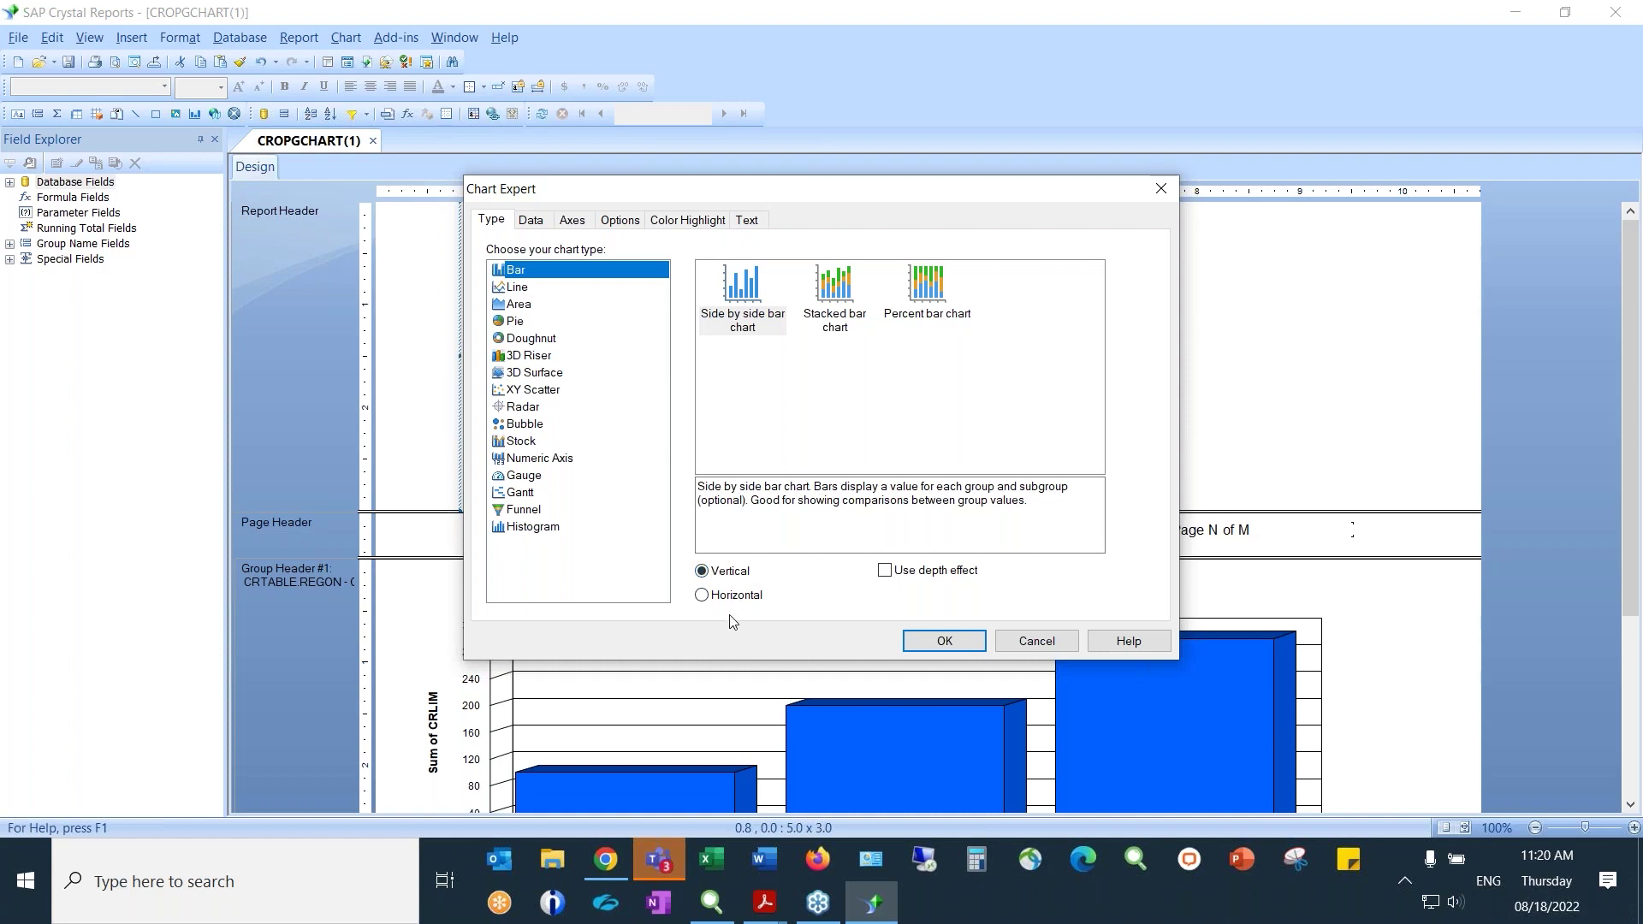
{"action": "left_click", "coordinate": [541, 224]}
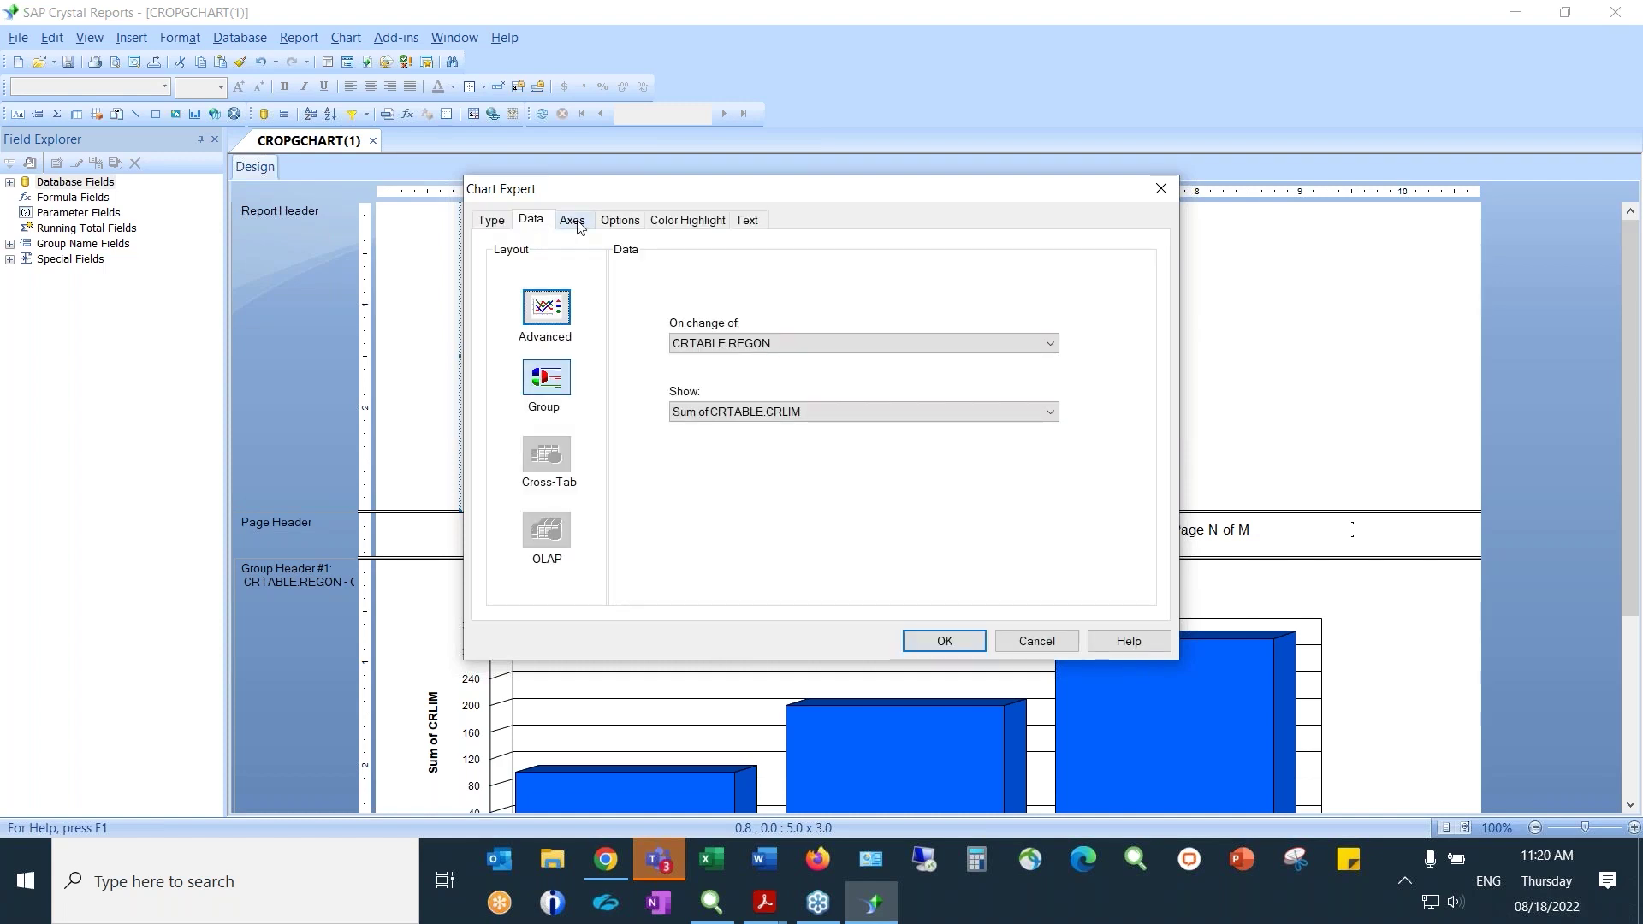
{"action": "left_click", "coordinate": [573, 222]}
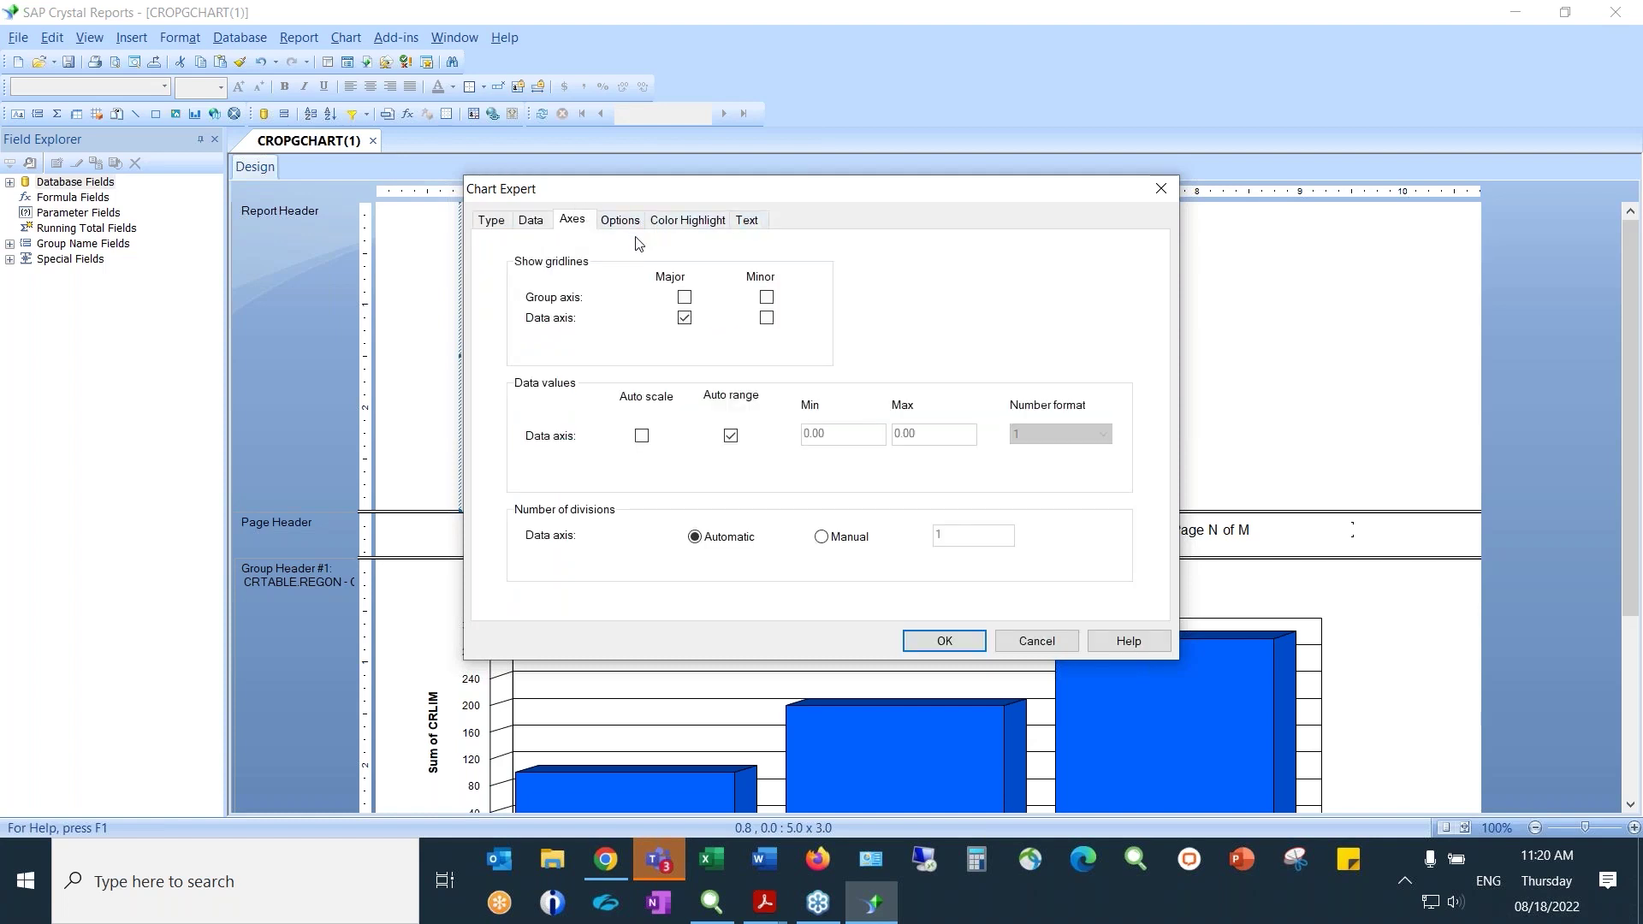
{"action": "left_click", "coordinate": [1038, 642]}
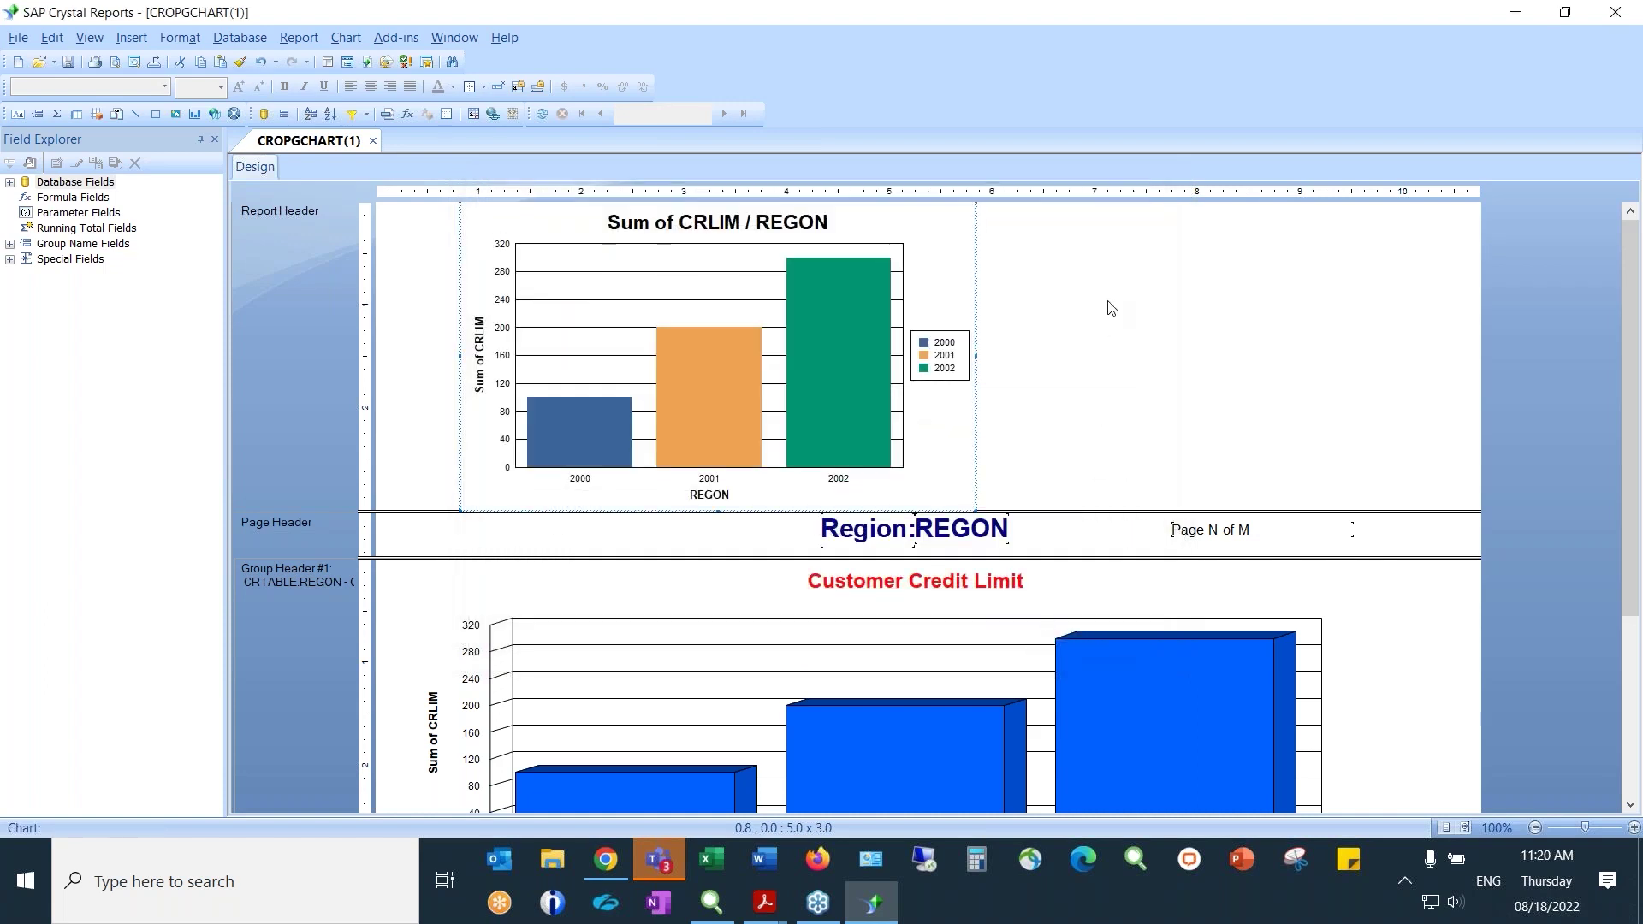
Examine the fill and border formatting options for the 2002 bar's series riser in the report header chart, leaving without changes.
{"action": "mouse_move", "coordinate": [823, 360]}
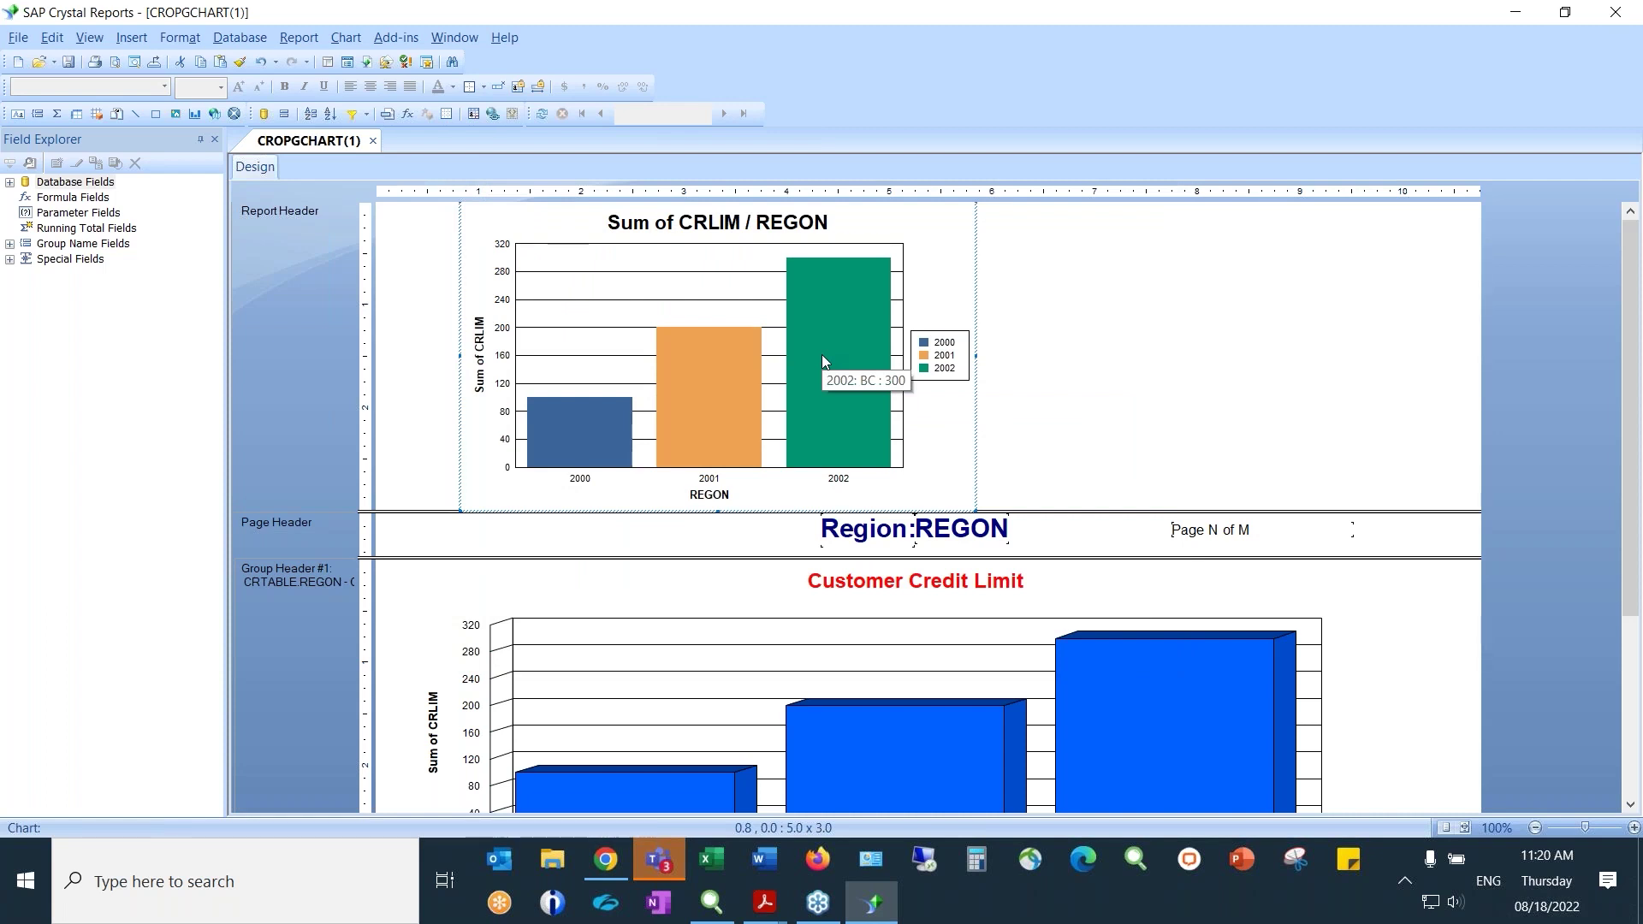
{"action": "left_click", "coordinate": [822, 355]}
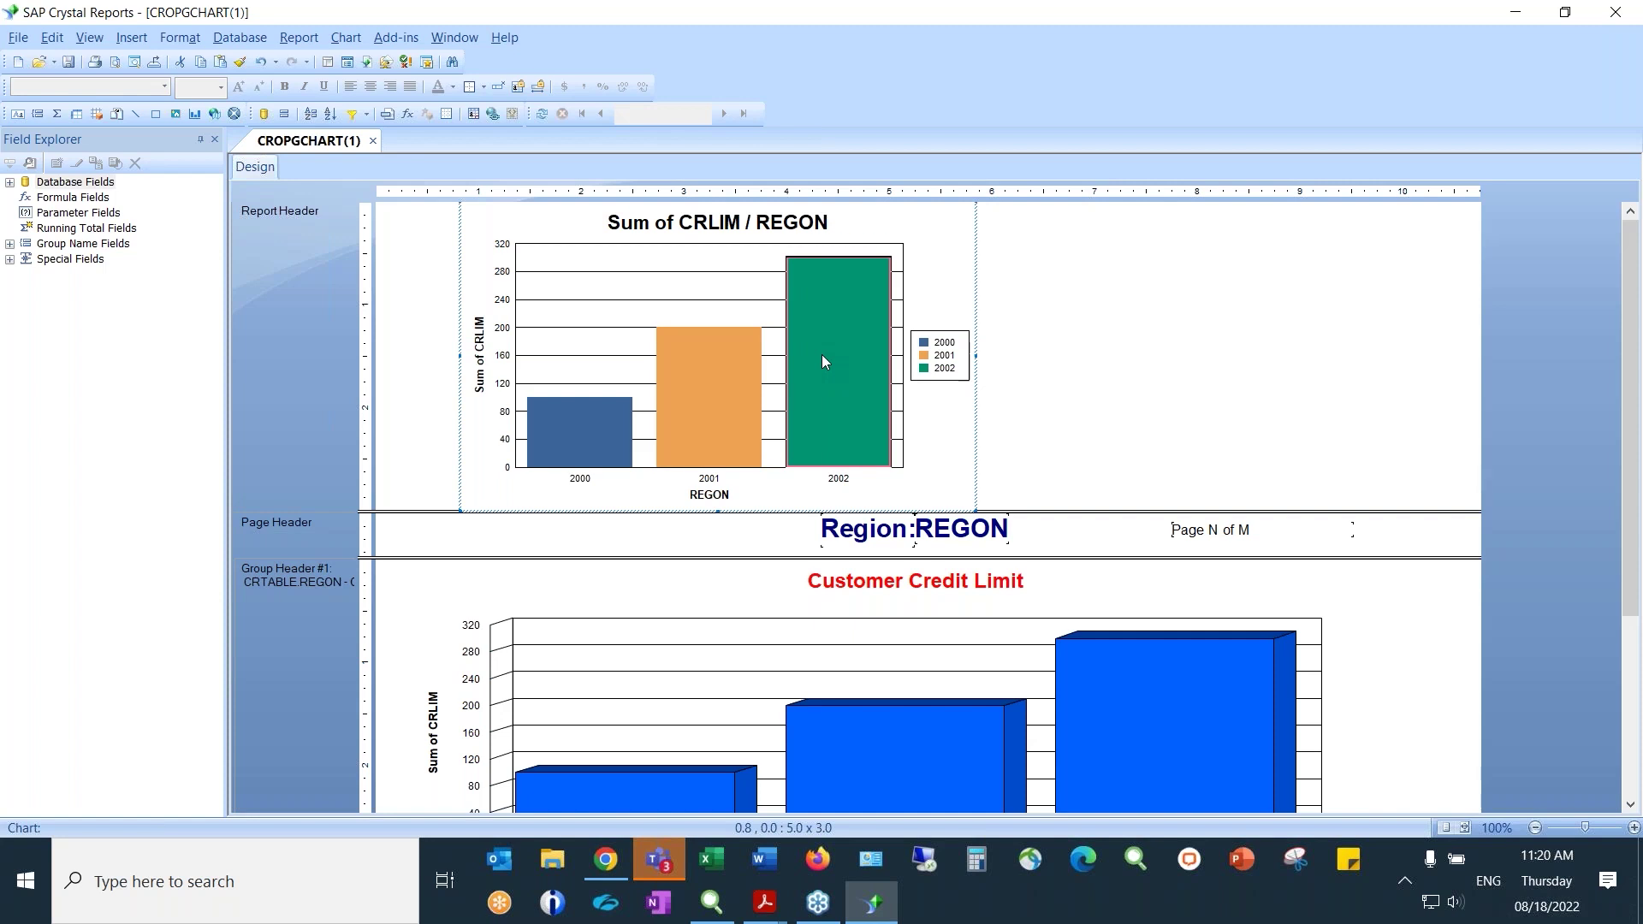
{"action": "right_click", "coordinate": [822, 359]}
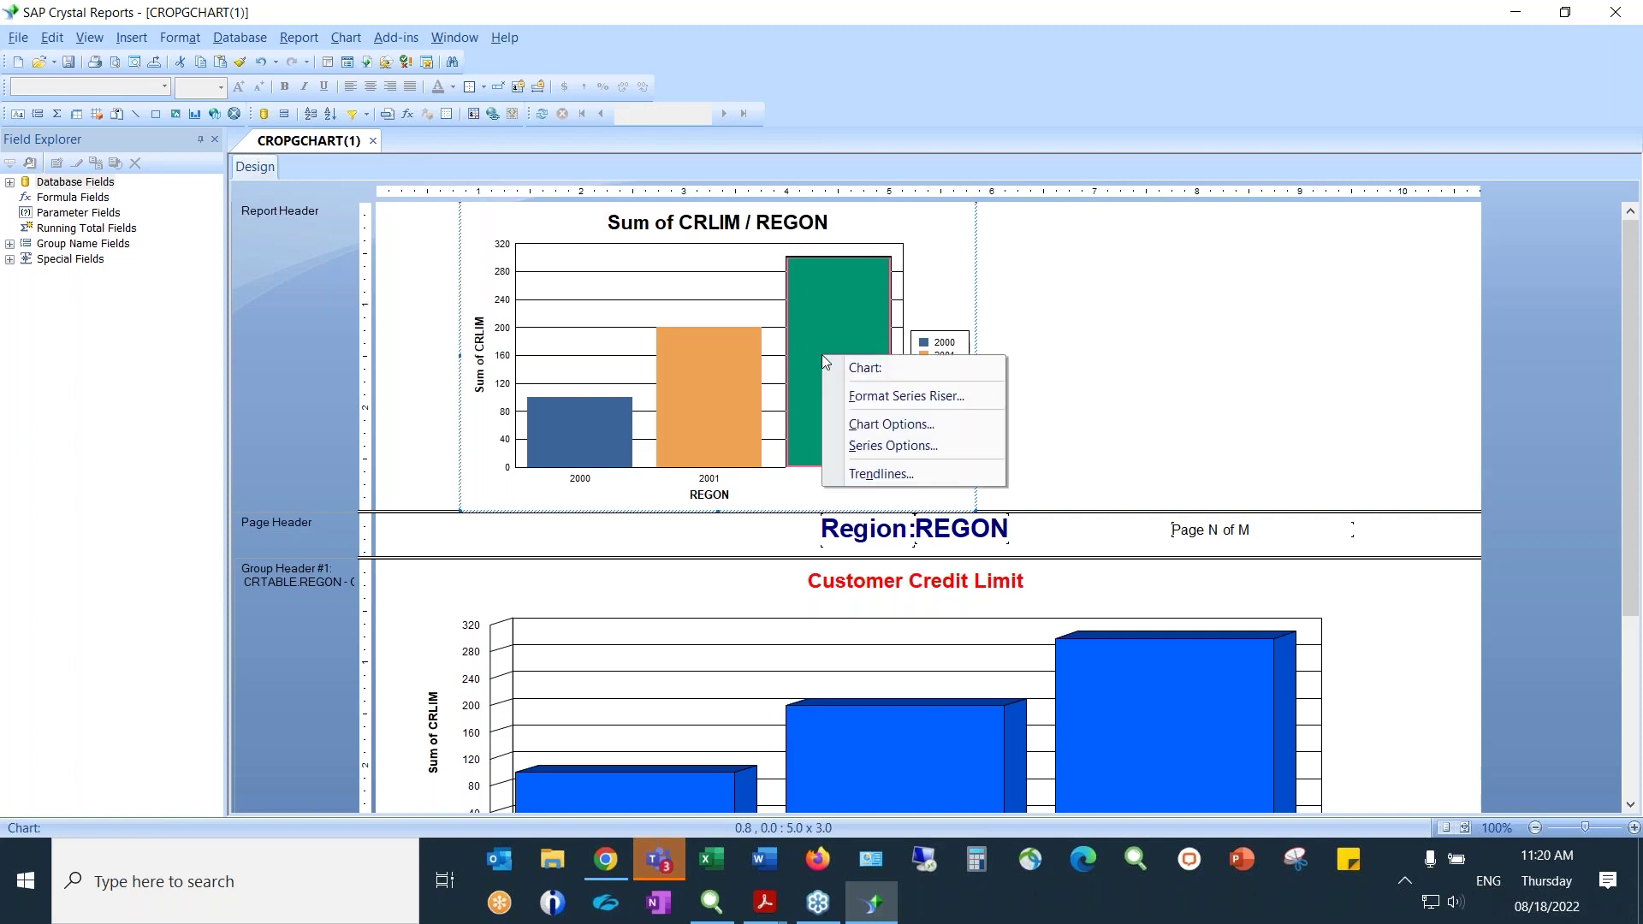
{"action": "left_click", "coordinate": [974, 396]}
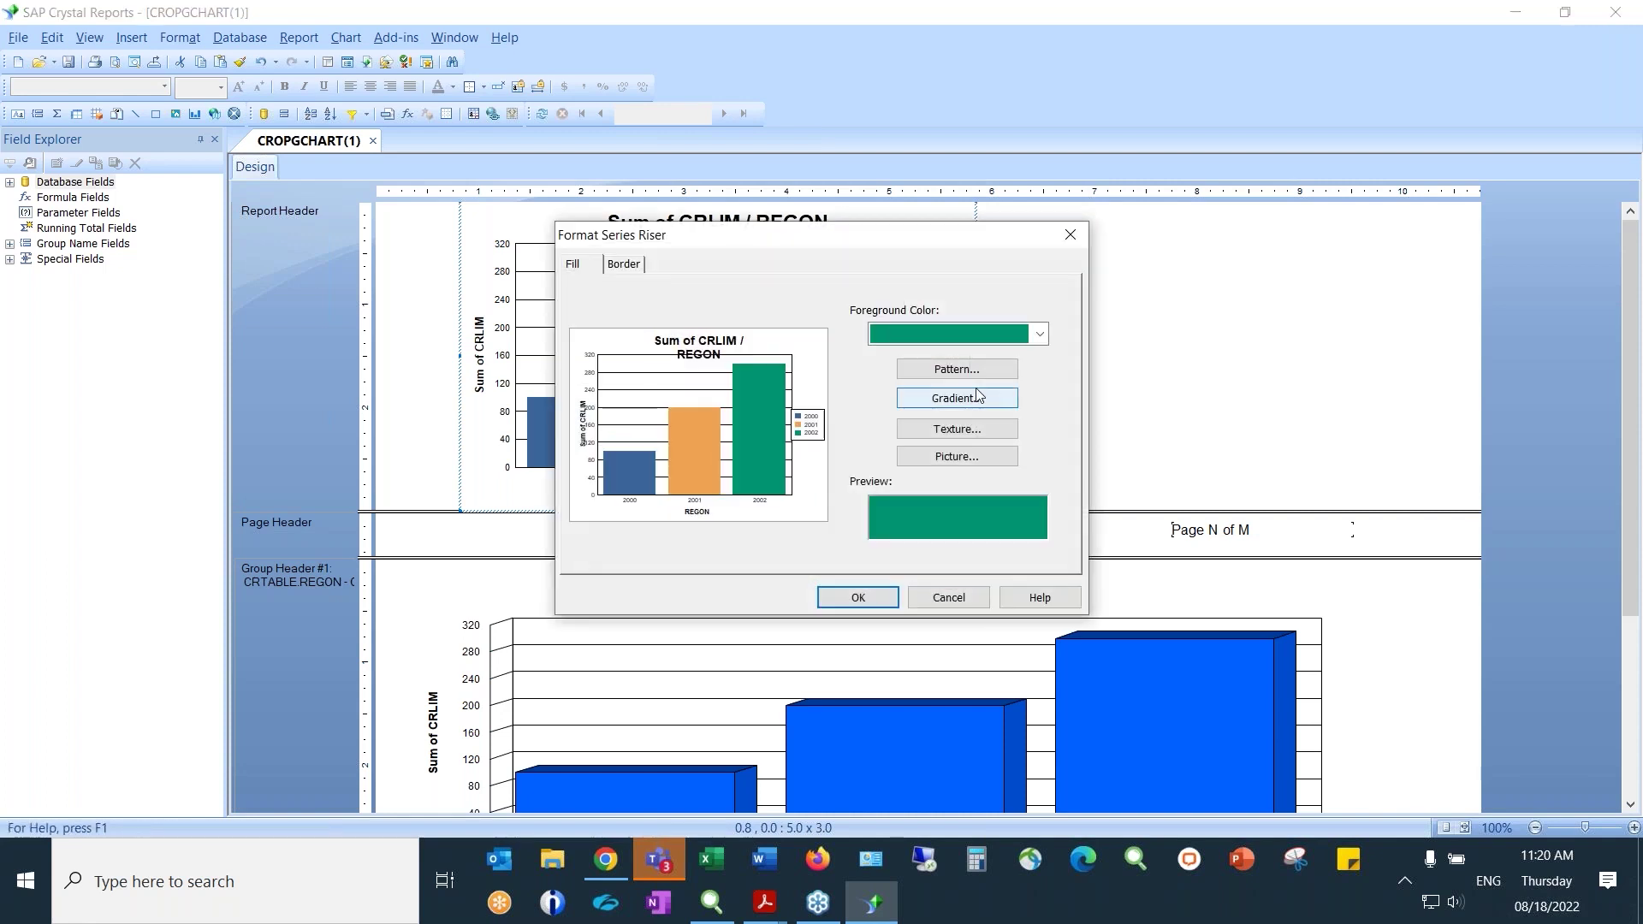
{"action": "left_click", "coordinate": [624, 265]}
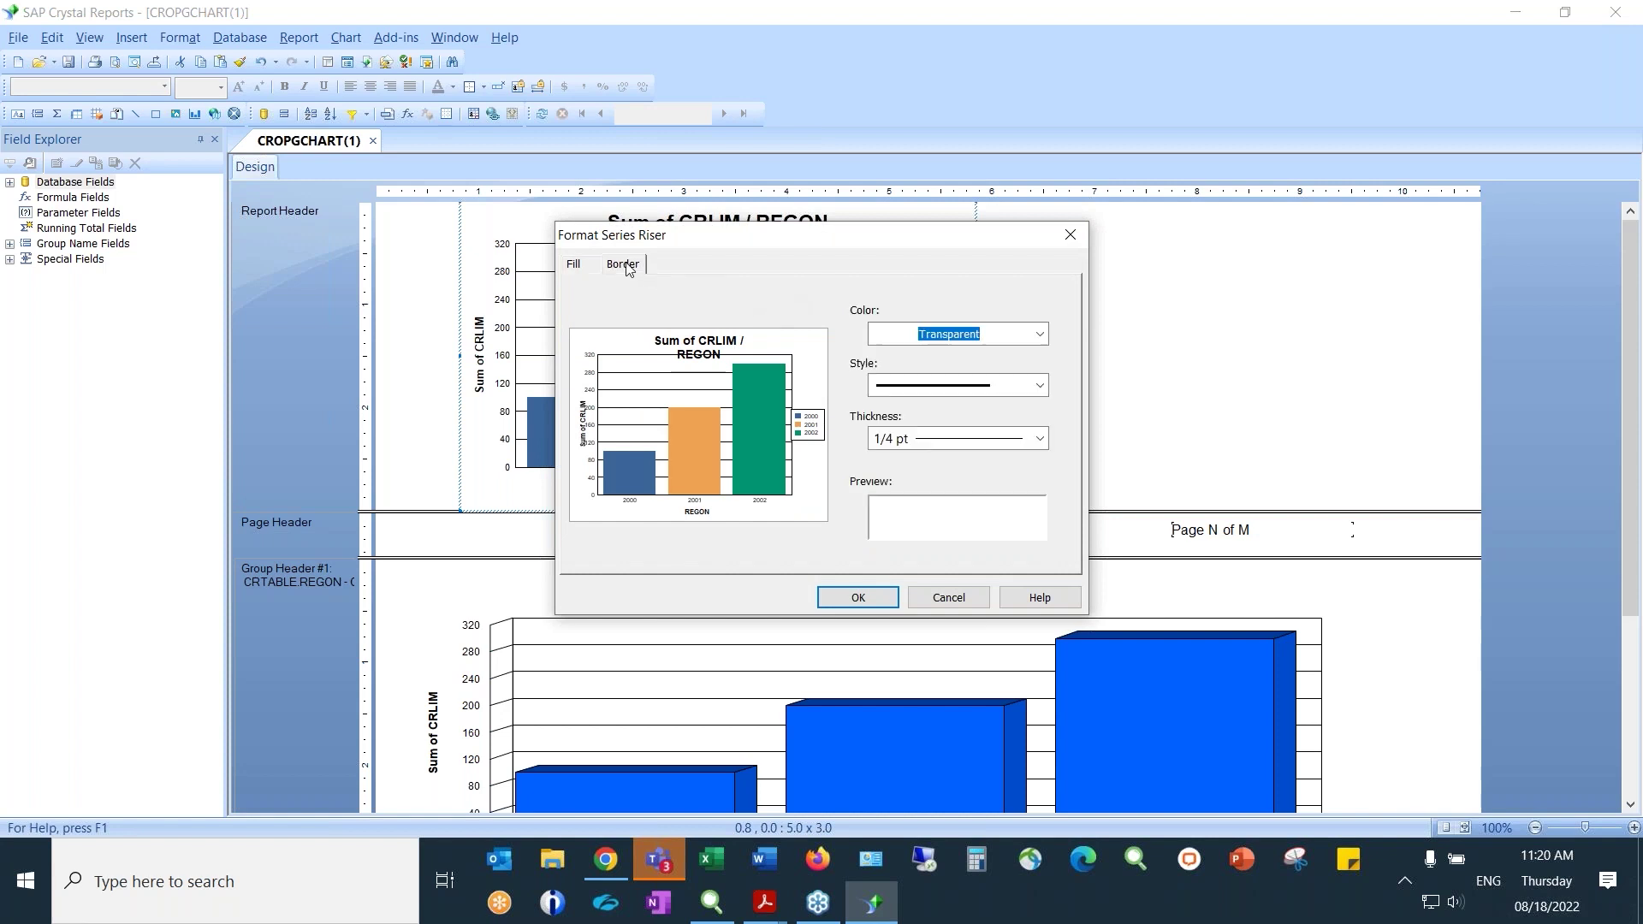
{"action": "left_click", "coordinate": [576, 267]}
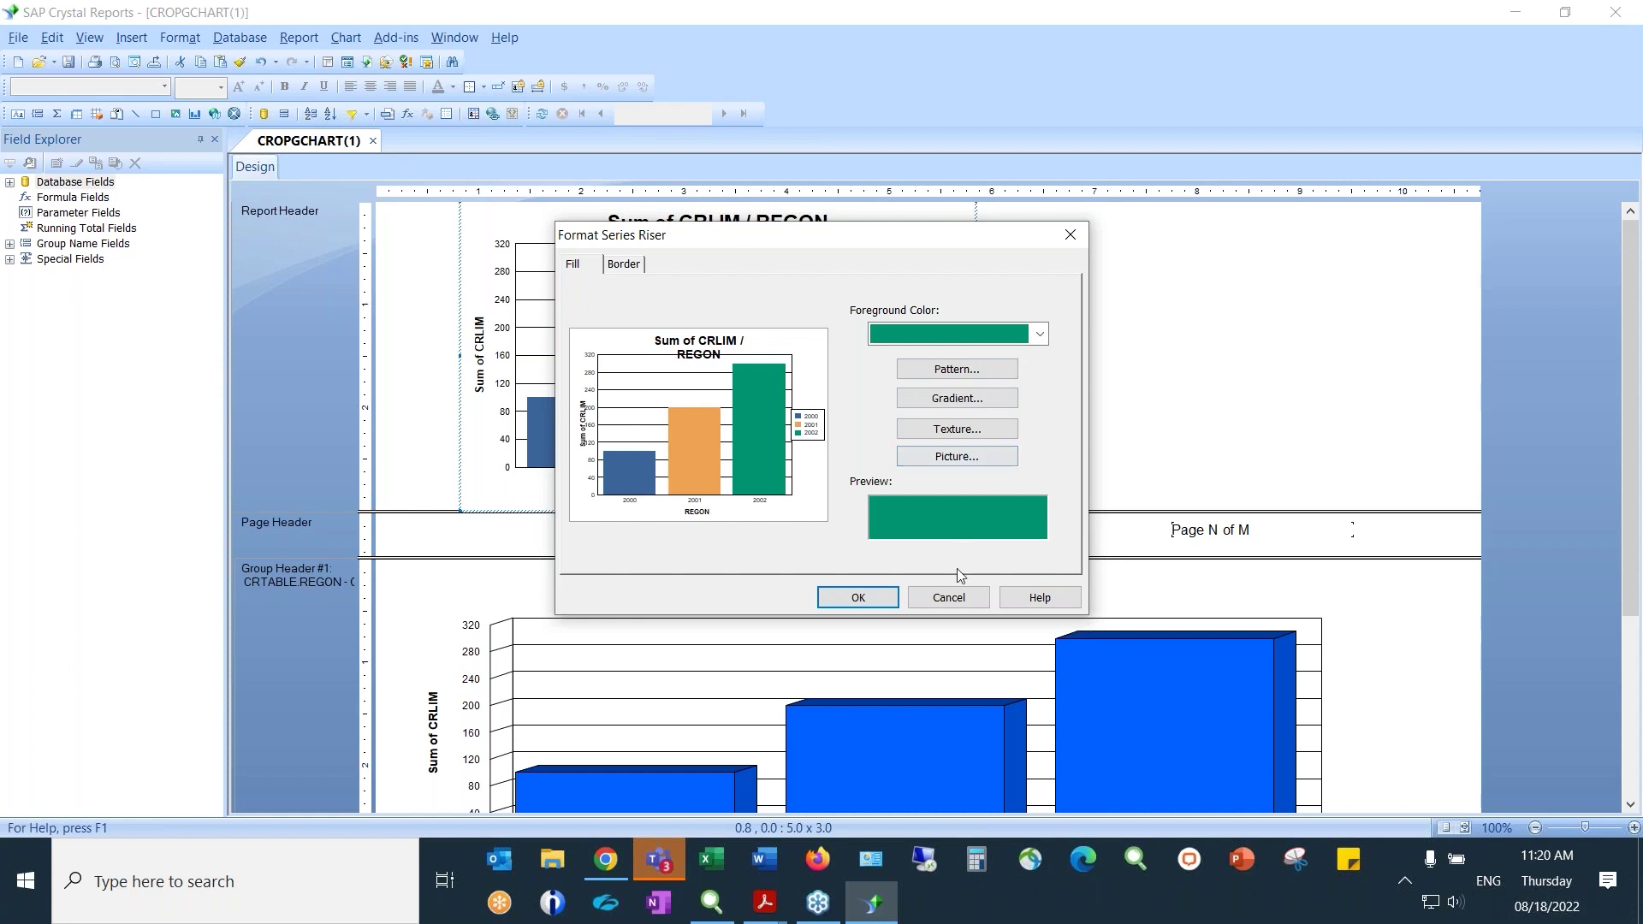
{"action": "left_click", "coordinate": [949, 598]}
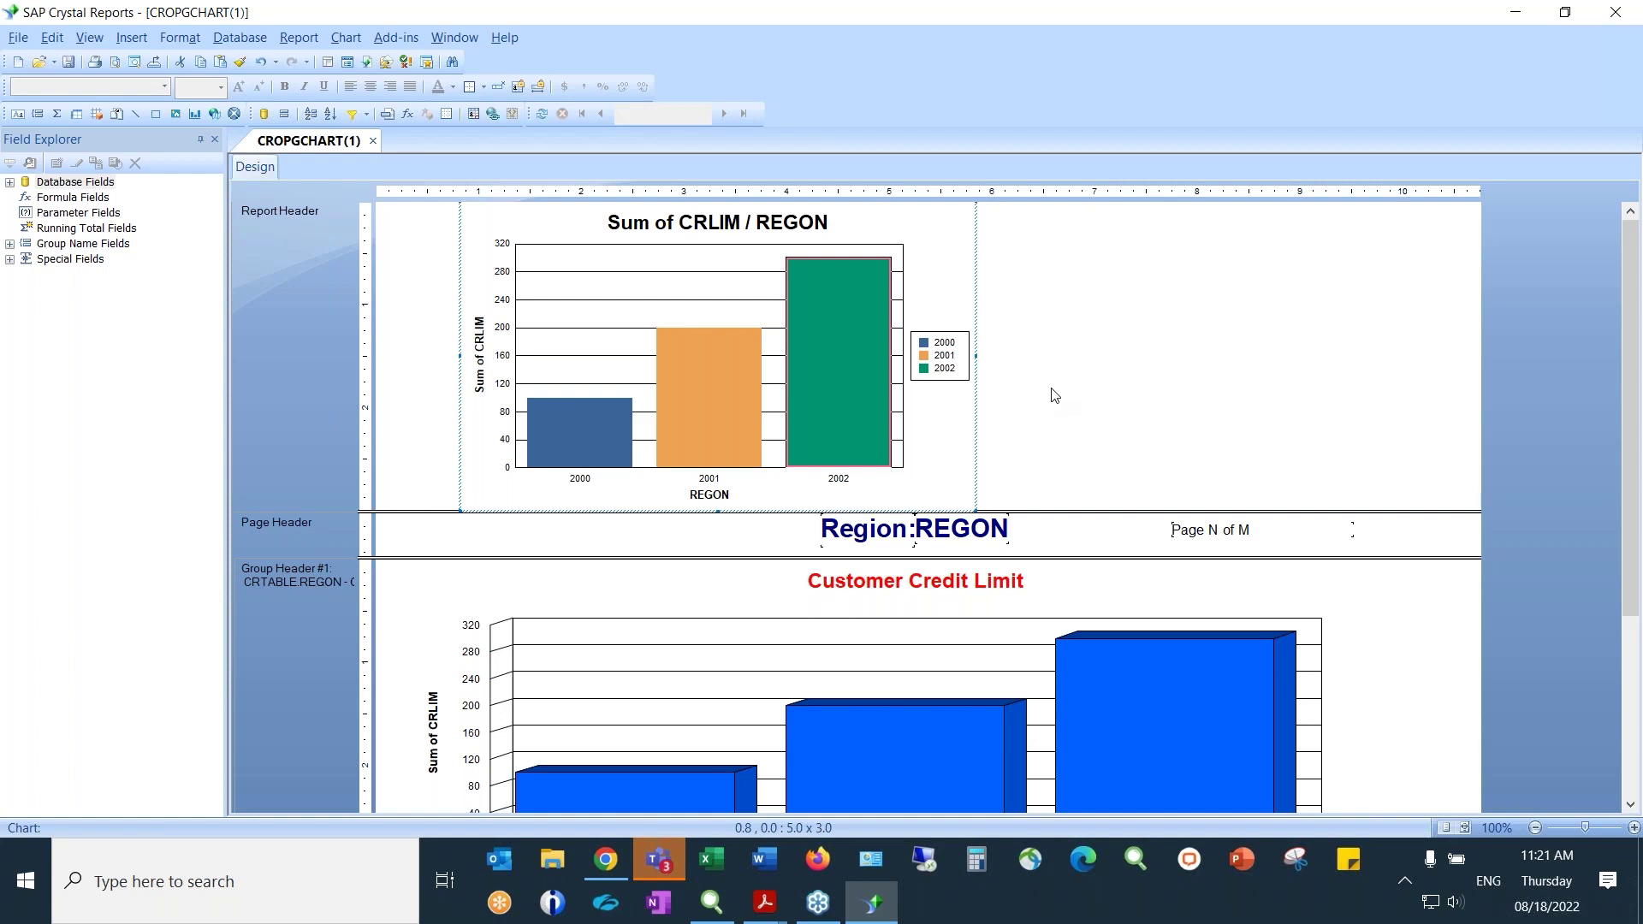
Insert the Page N of M special field in the report header, beside the chart at about 7.3, 2.6.
{"action": "left_click", "coordinate": [1196, 538]}
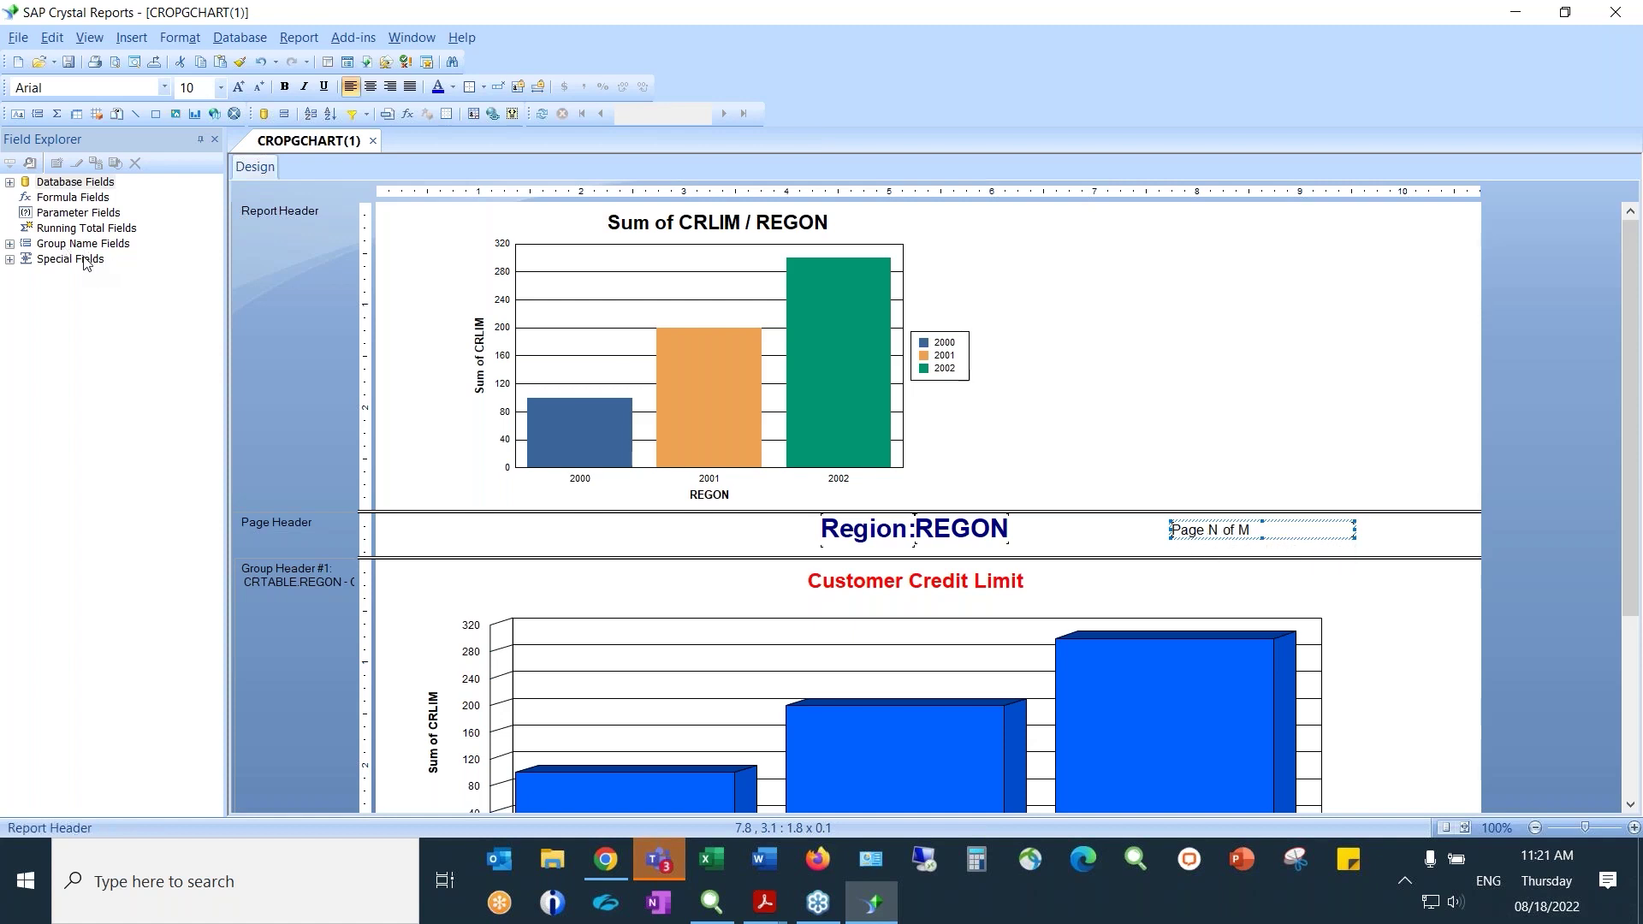
{"action": "left_click", "coordinate": [9, 259]}
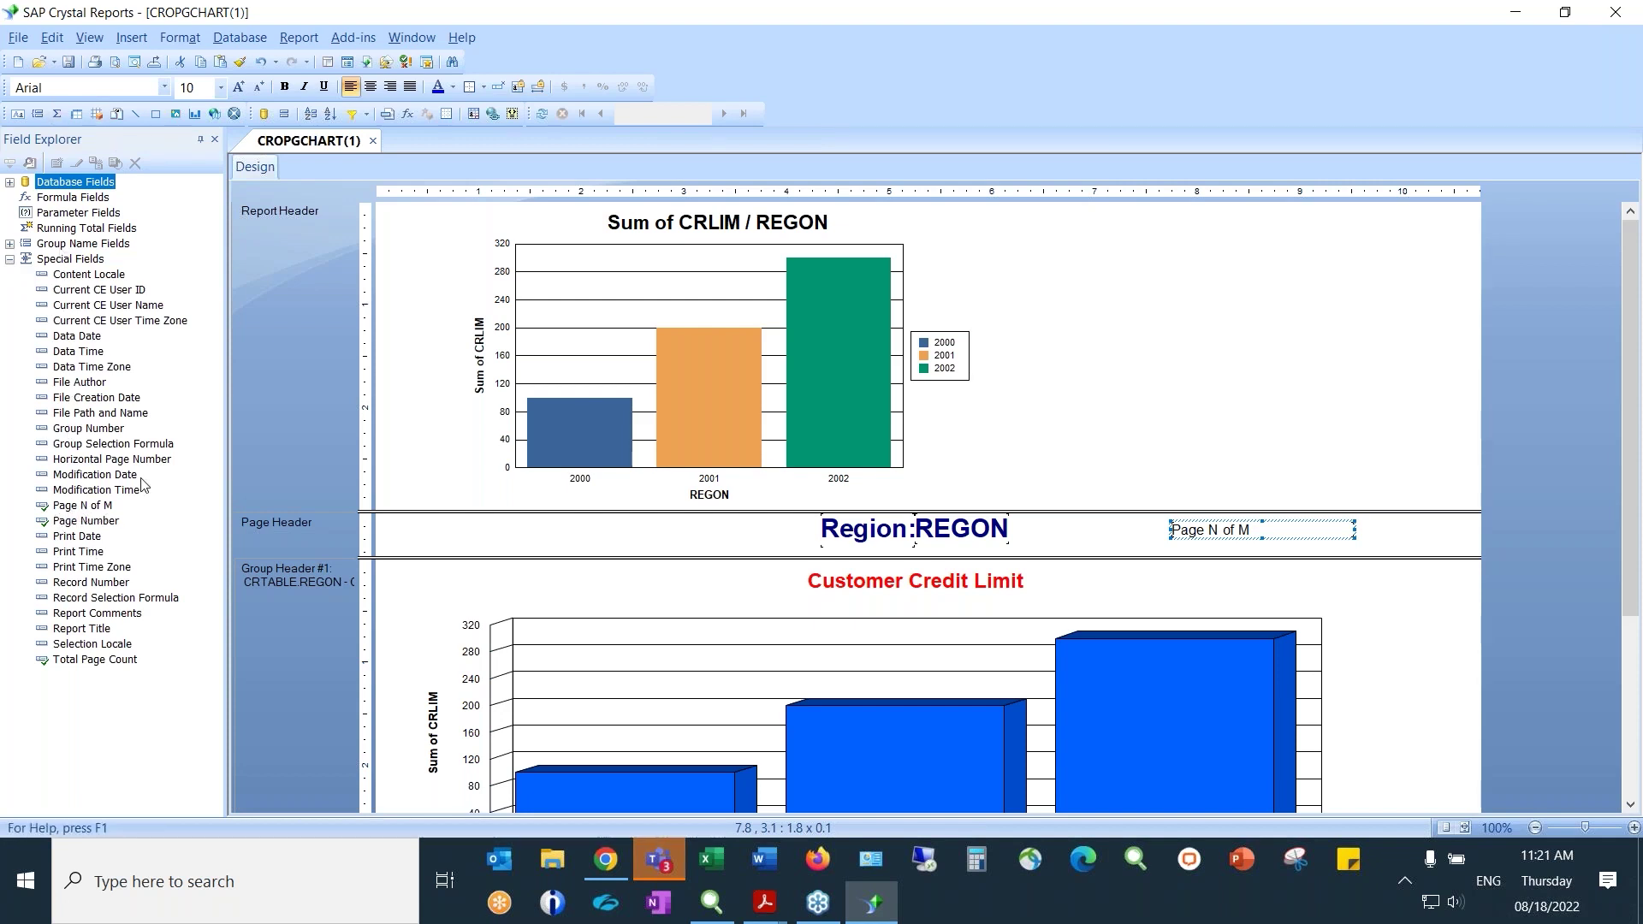
{"action": "left_click", "coordinate": [77, 506]}
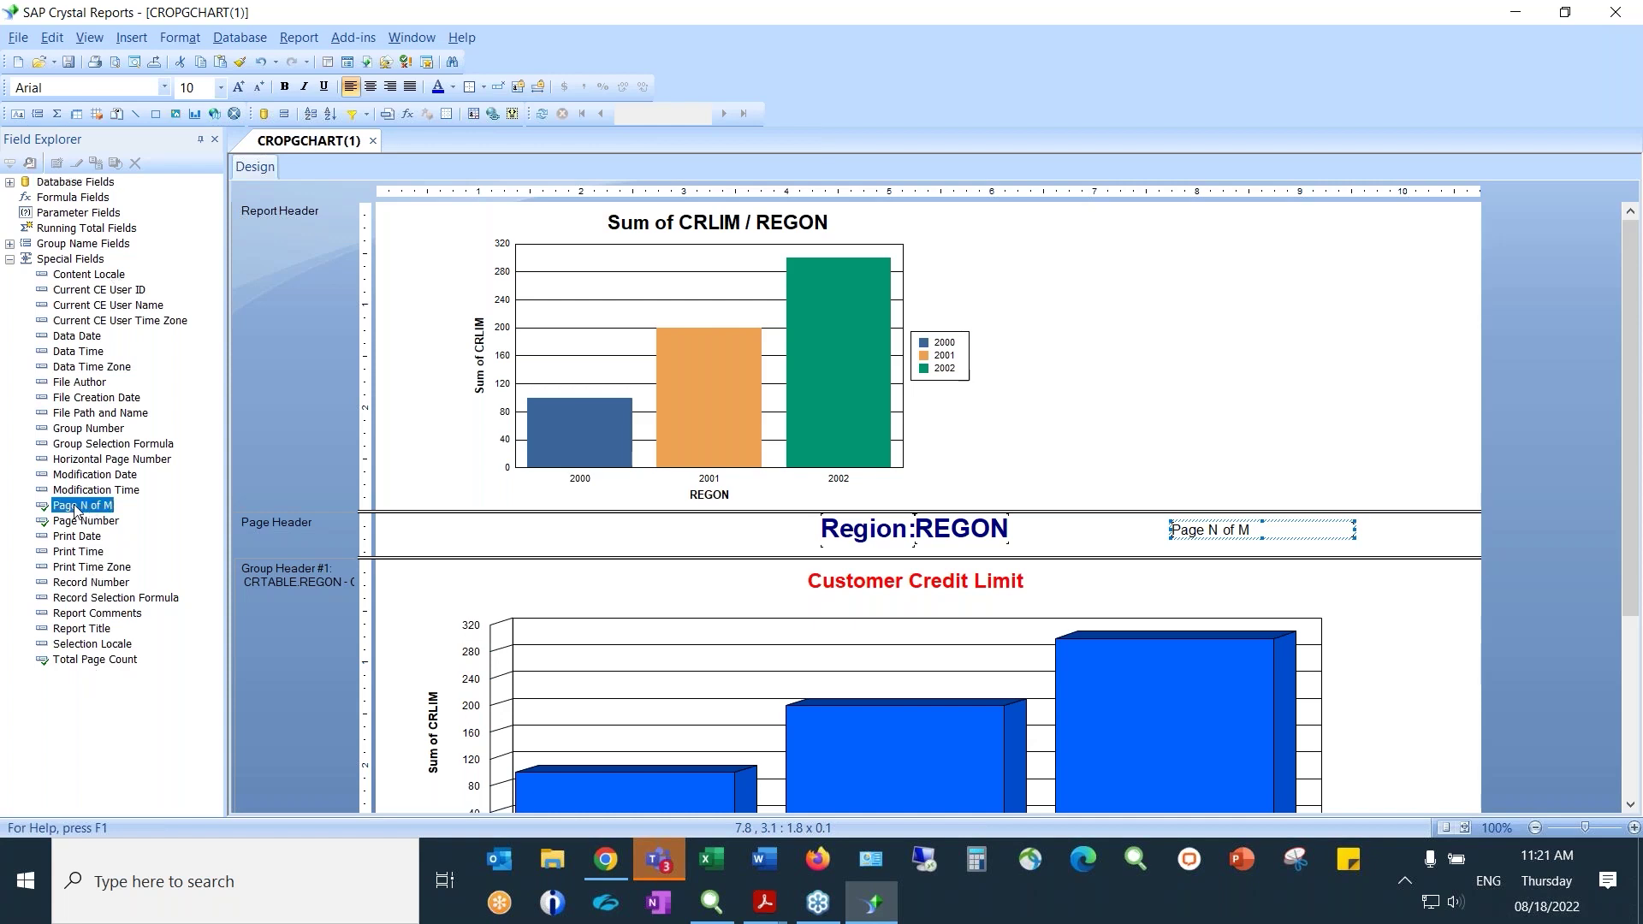
{"action": "left_click_drag", "start_coordinate": [77, 512], "coordinate": [1117, 465]}
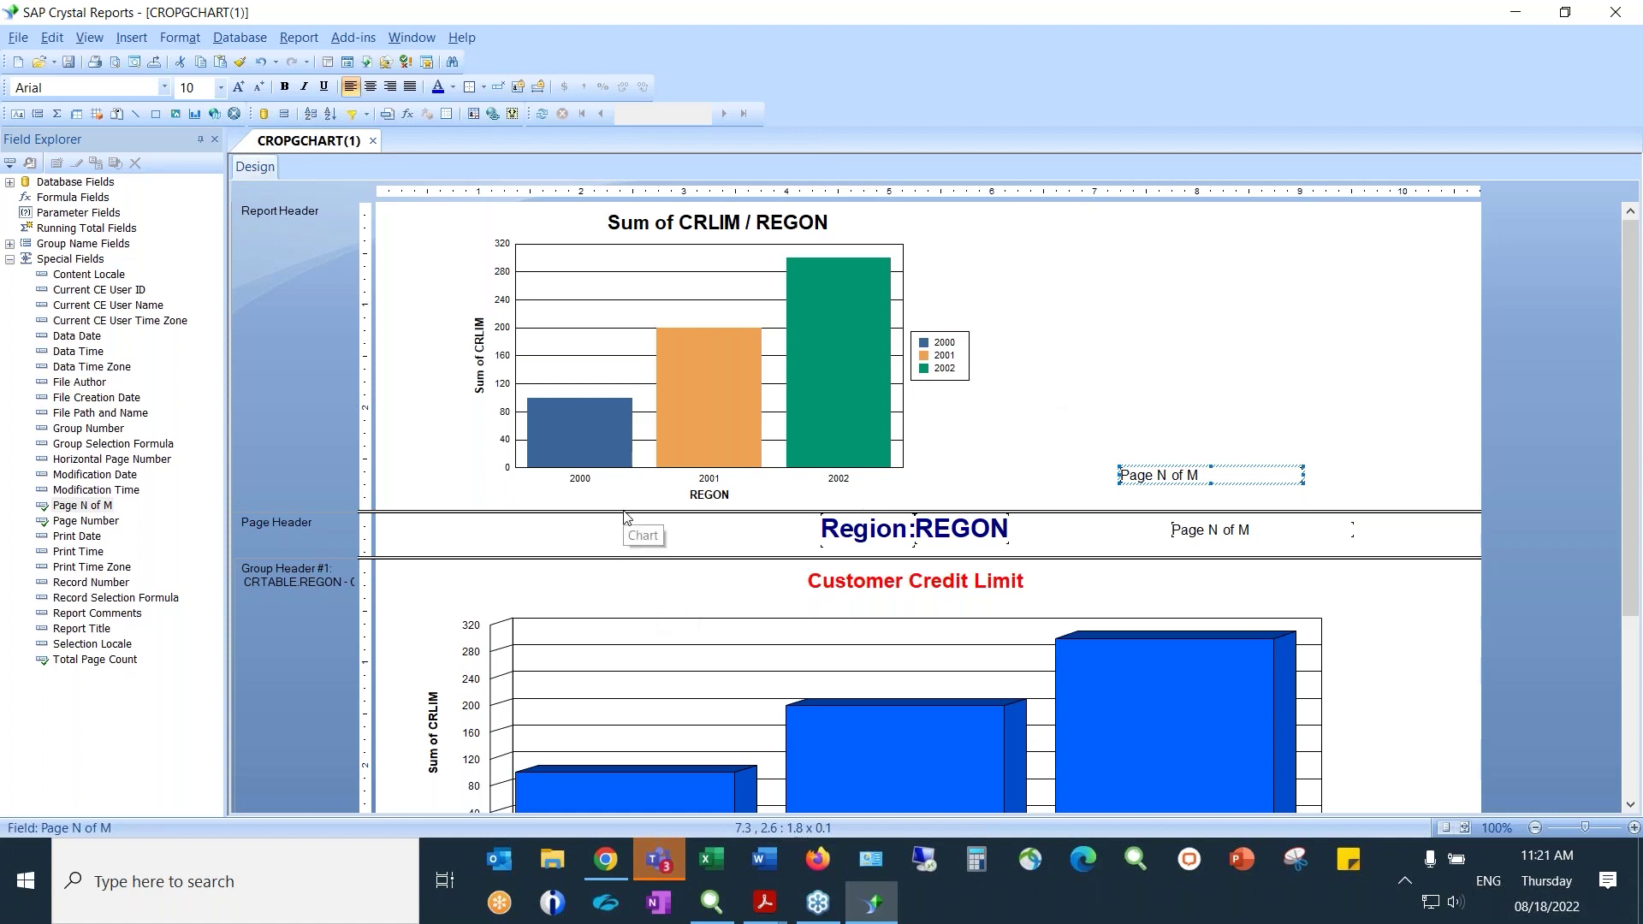
Try to reduce the report header and page header heights, and move the report header's Page N of M field to about 7.8, 0.5.
{"action": "left_click_drag", "start_coordinate": [624, 511], "coordinate": [629, 463]}
{"action": "left_click_drag", "start_coordinate": [600, 558], "coordinate": [601, 528]}
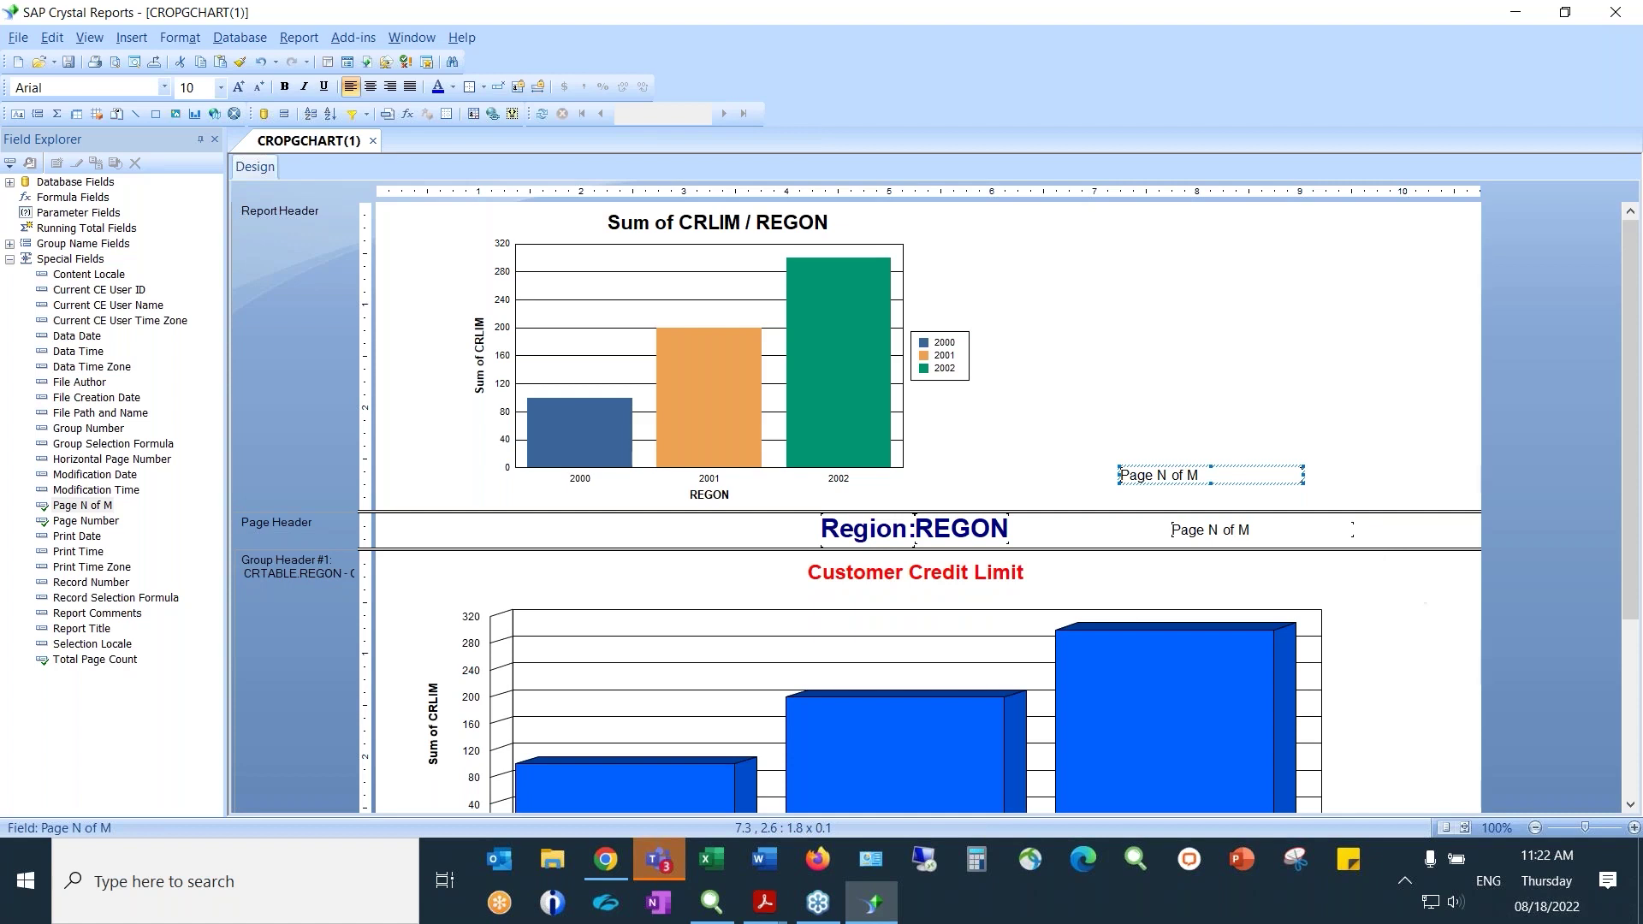
{"action": "left_click_drag", "start_coordinate": [1267, 474], "coordinate": [1325, 260]}
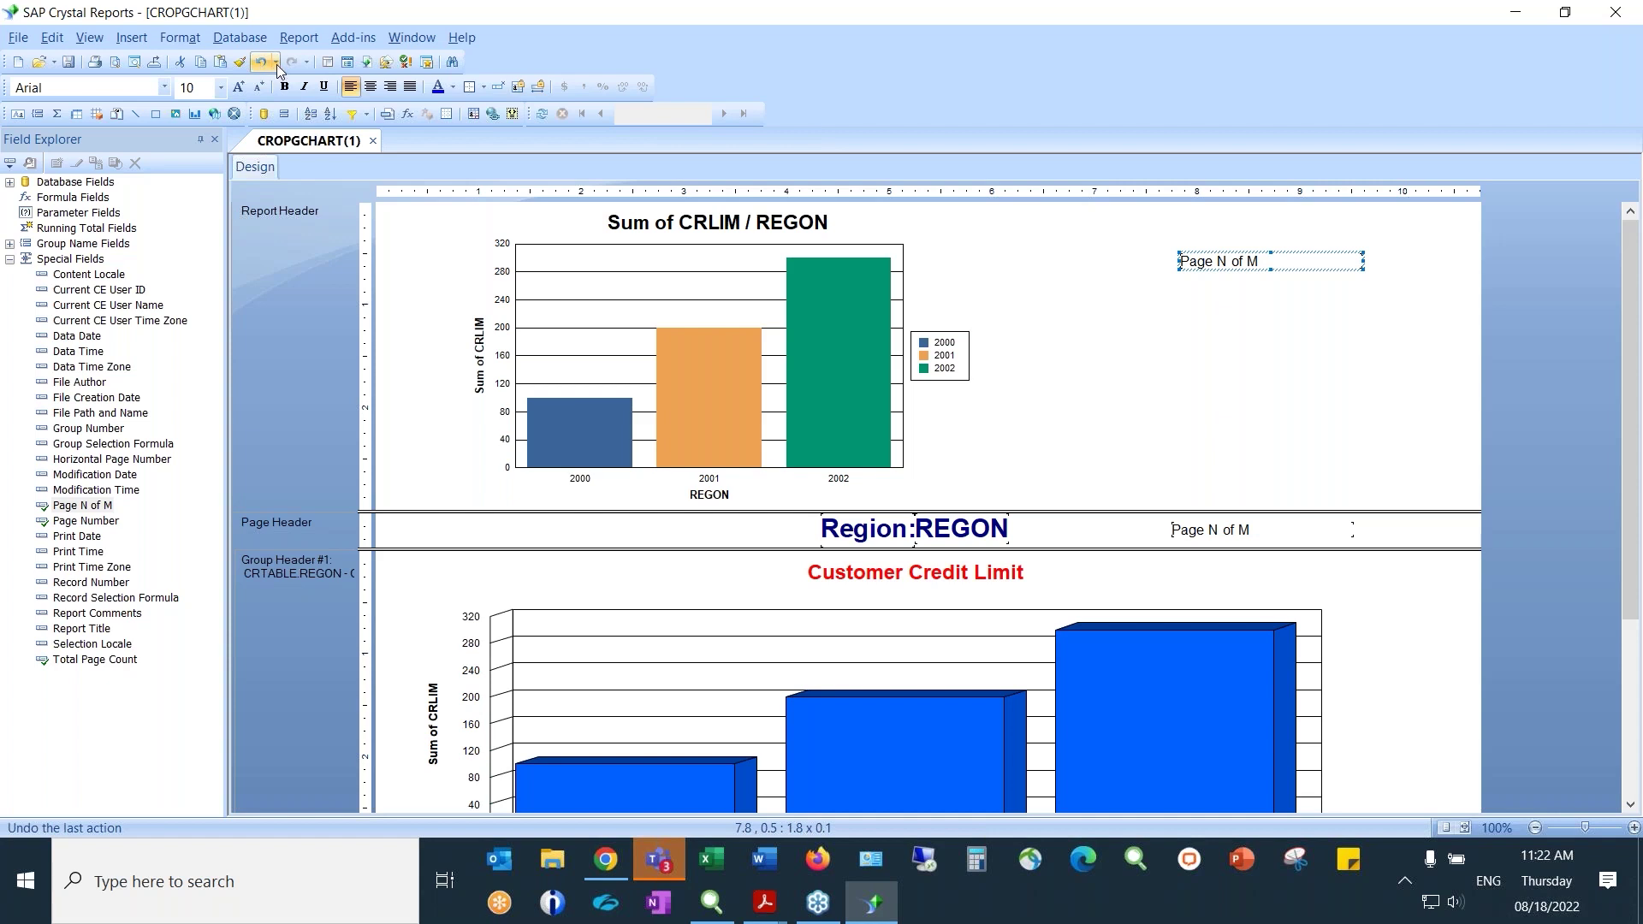
Undo all changes back through the first section height change, including the inserted chart and Page N of M field.
{"action": "left_click", "coordinate": [275, 63]}
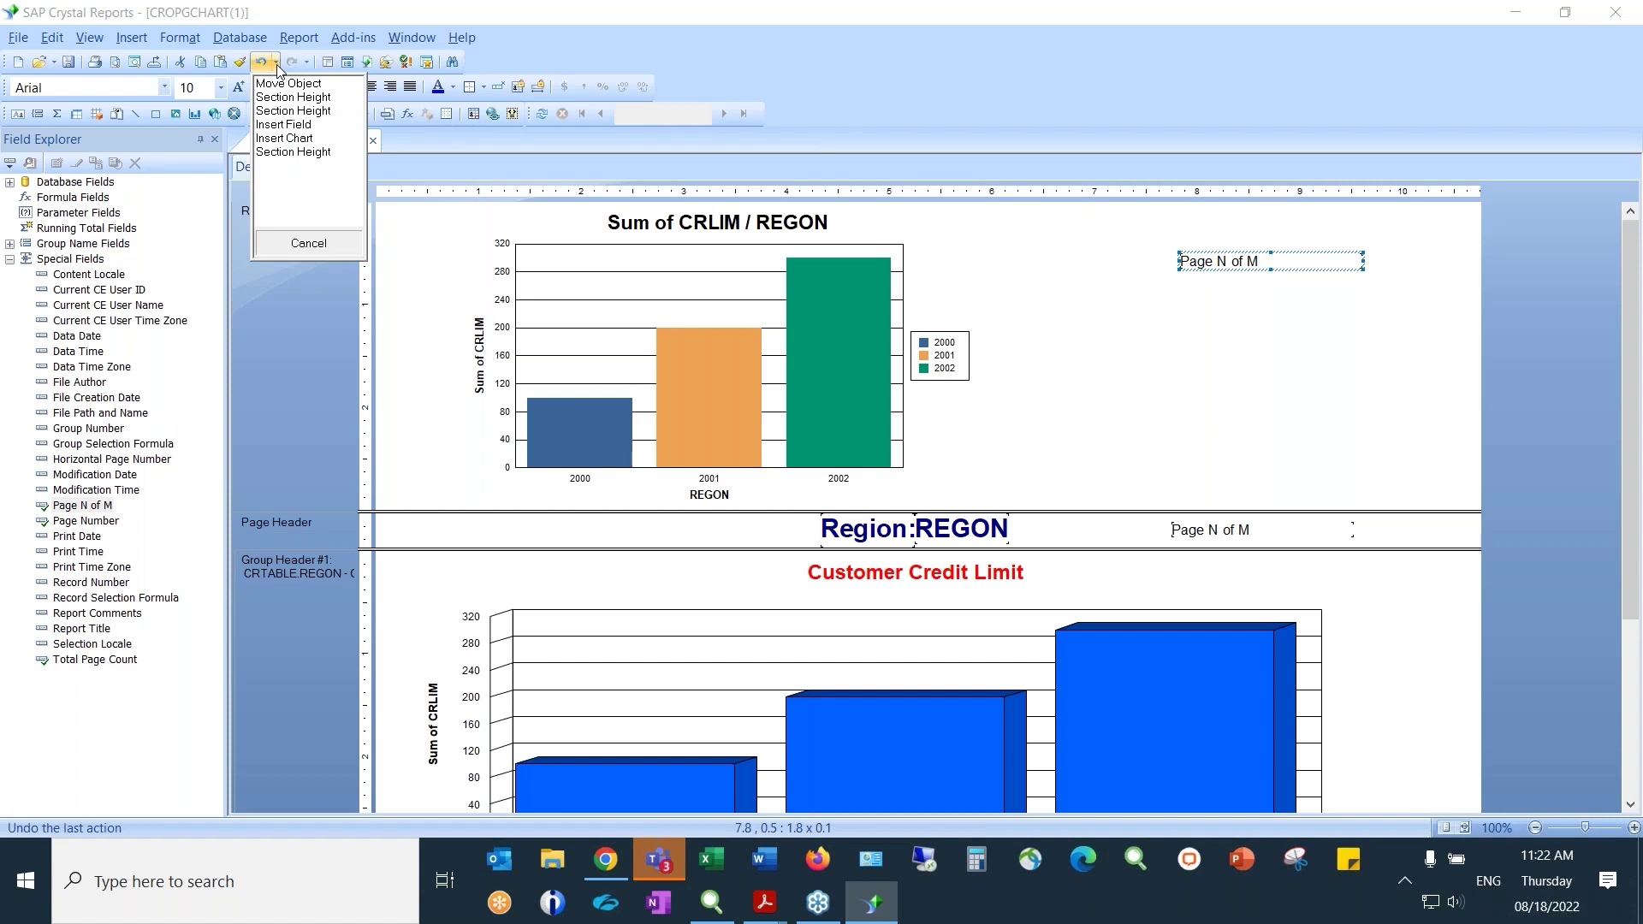
{"action": "left_click", "coordinate": [281, 152]}
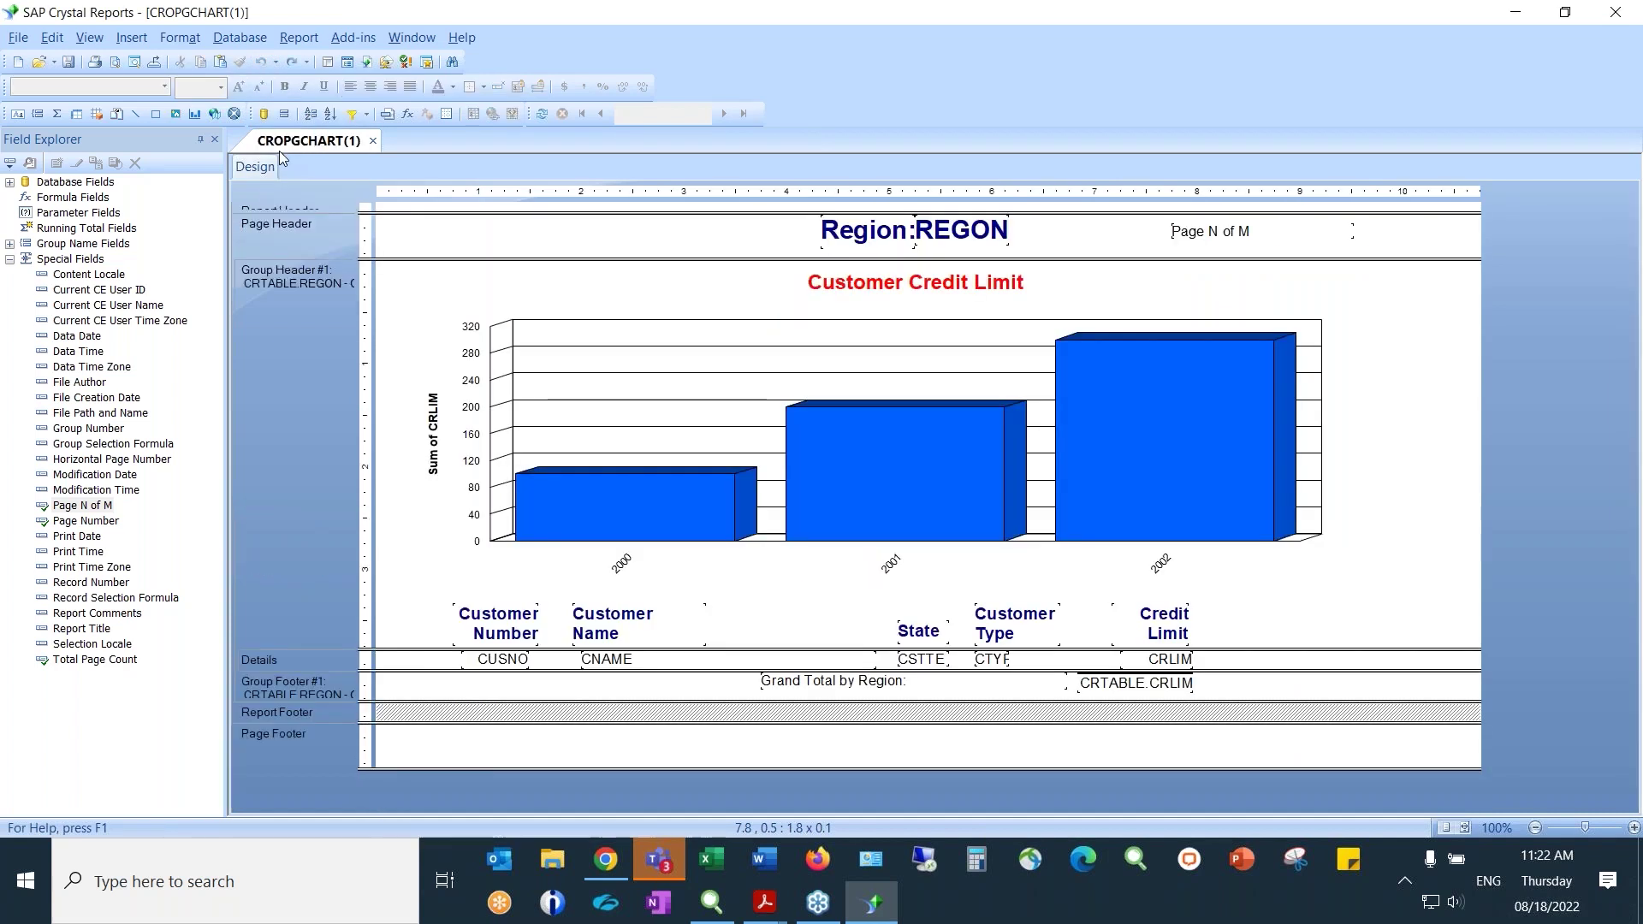